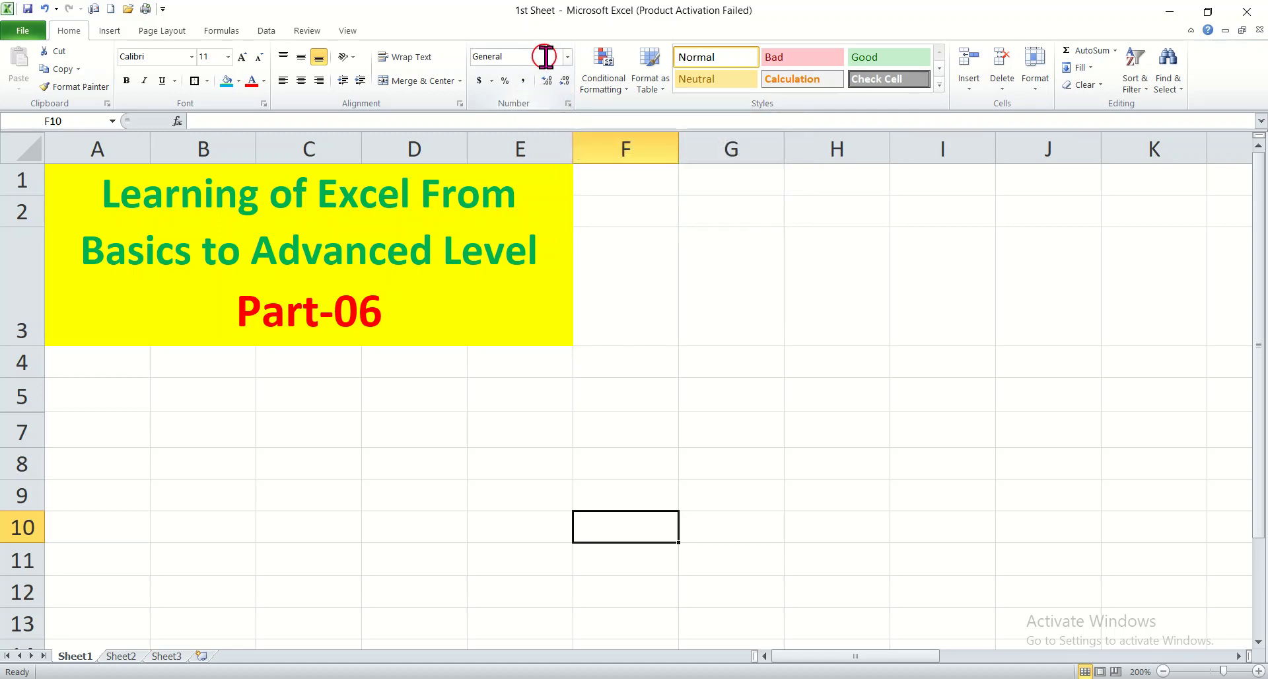
left_click(567, 61)
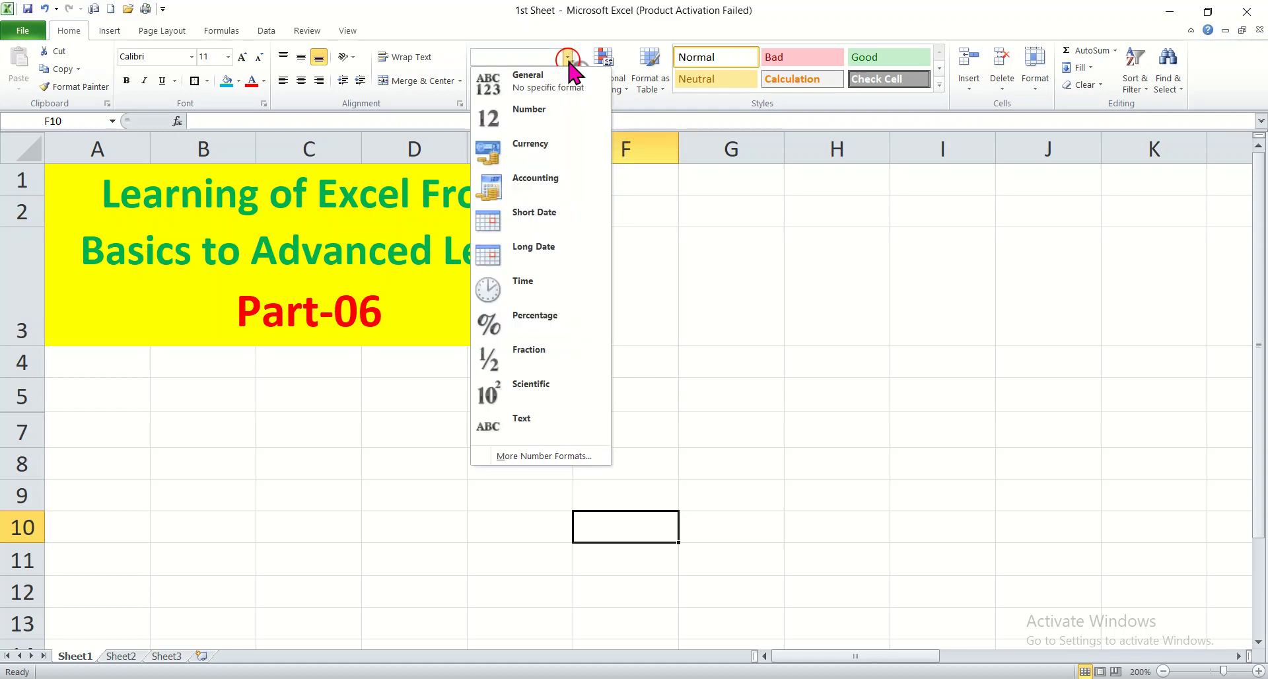
left_click(685, 304)
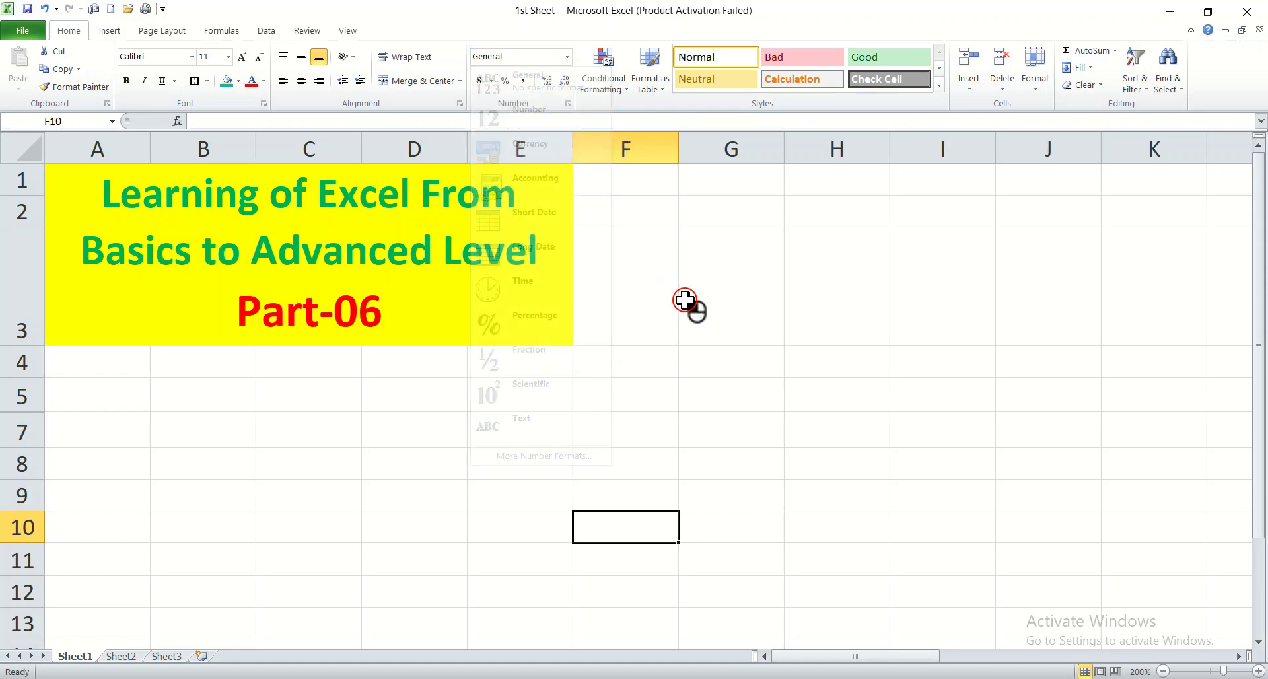
left_click(568, 59)
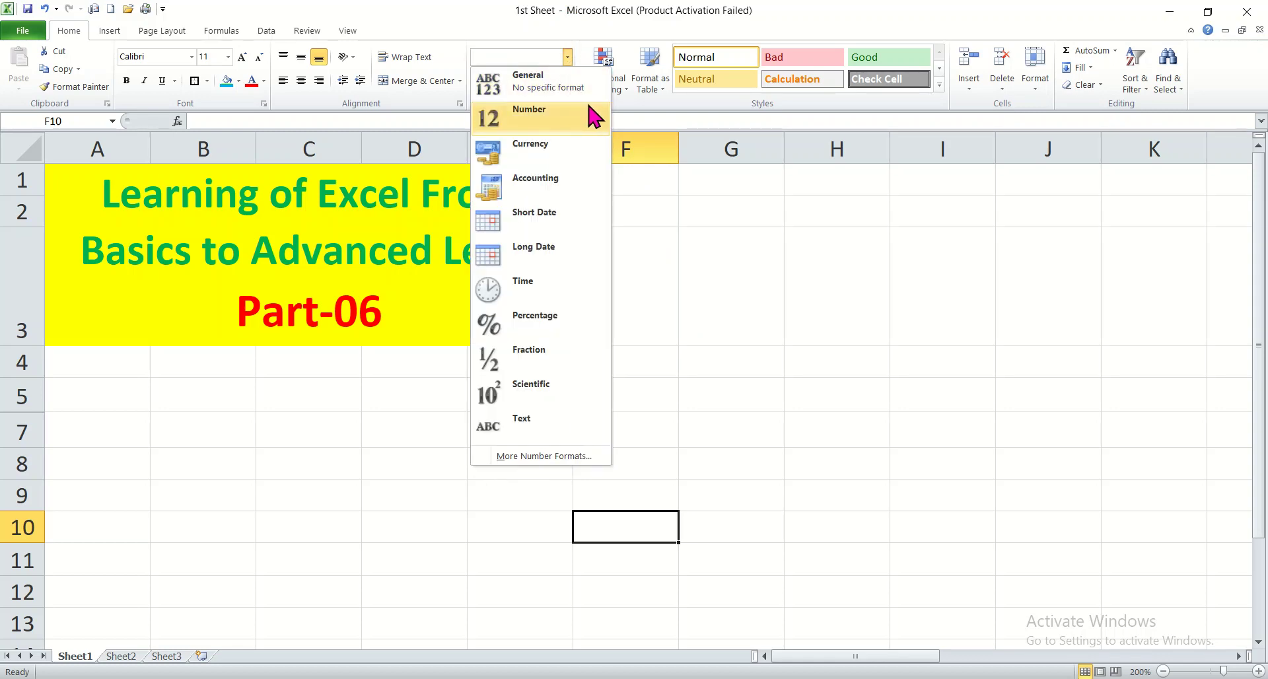
left_click(506, 60)
left_click(514, 56)
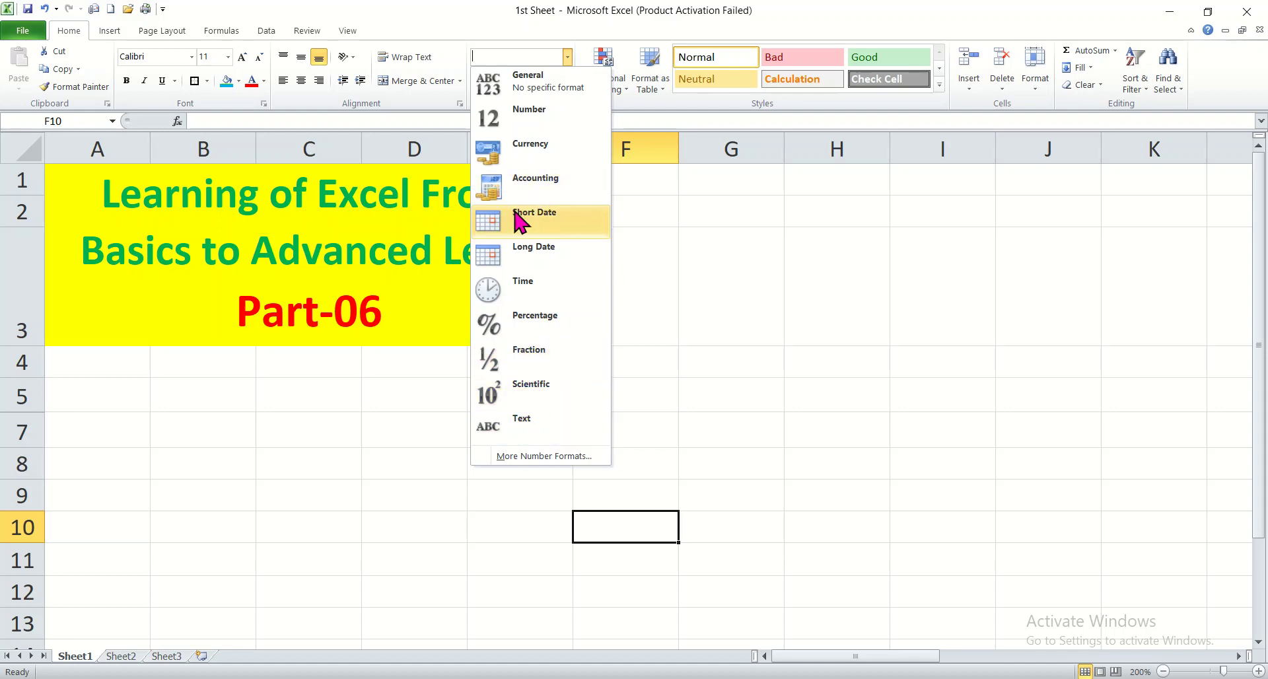
left_click(699, 364)
left_click(702, 365)
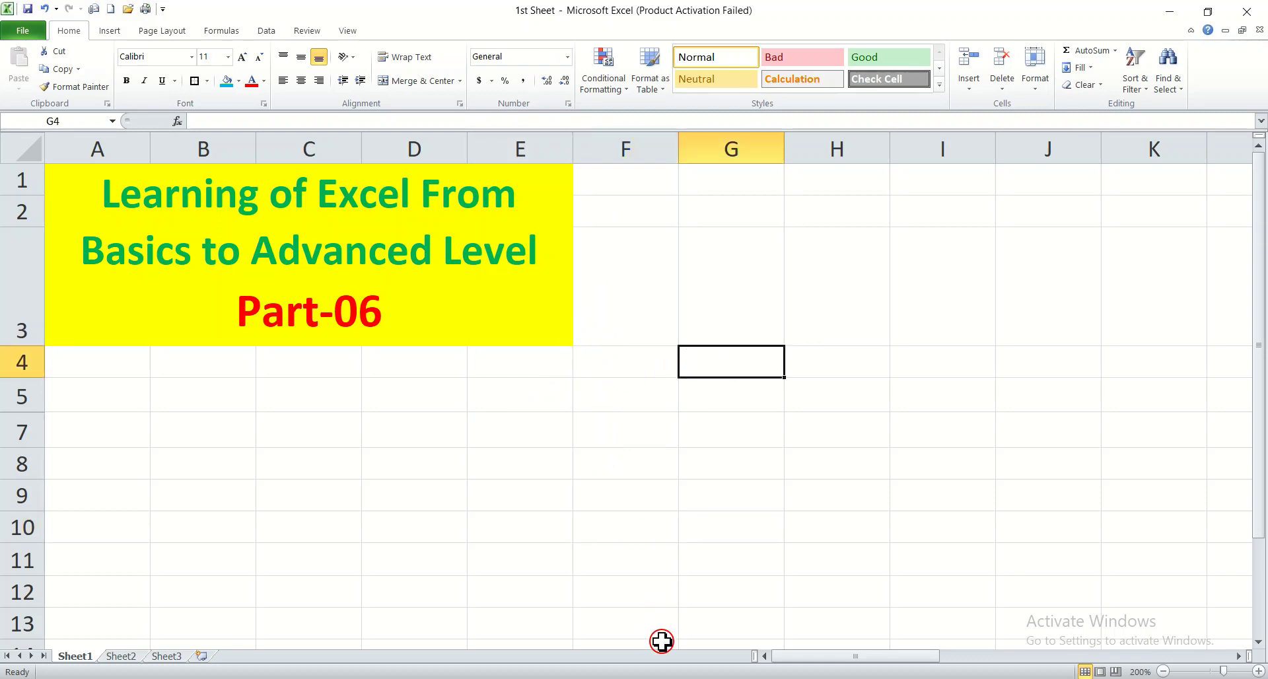
- Set cell F5's number format to General and enter 20 in it
key("ctrl+z")
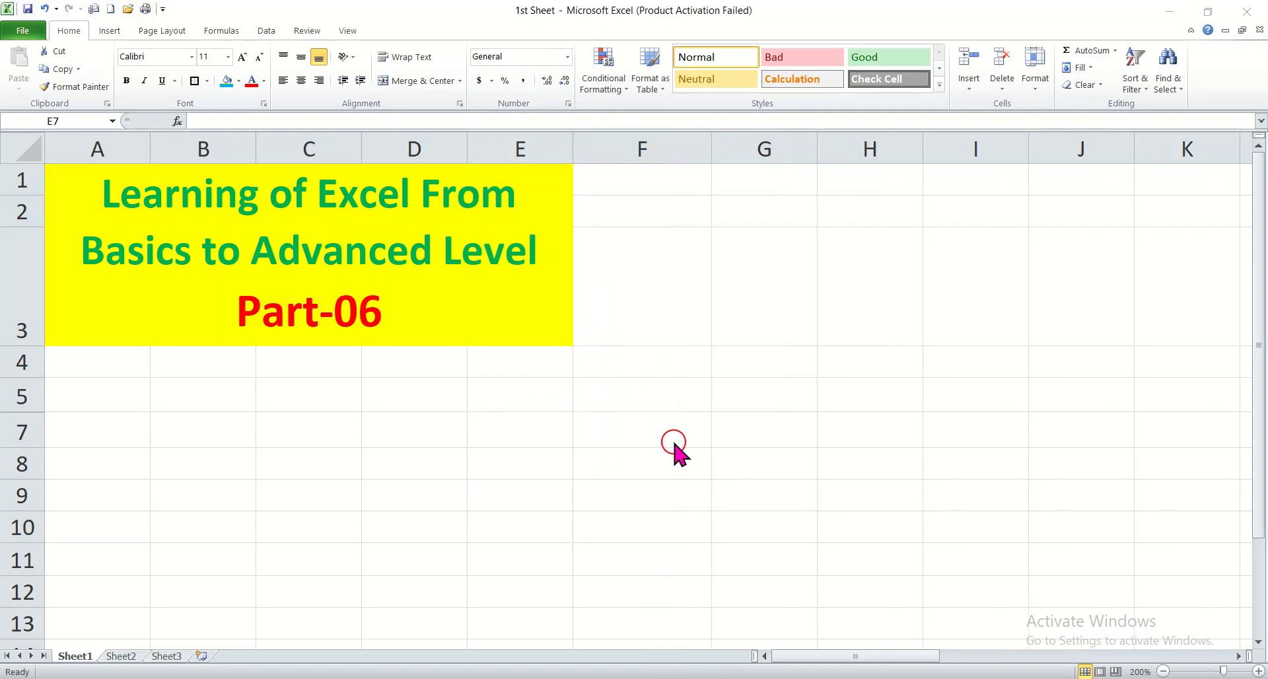
left_click(641, 382)
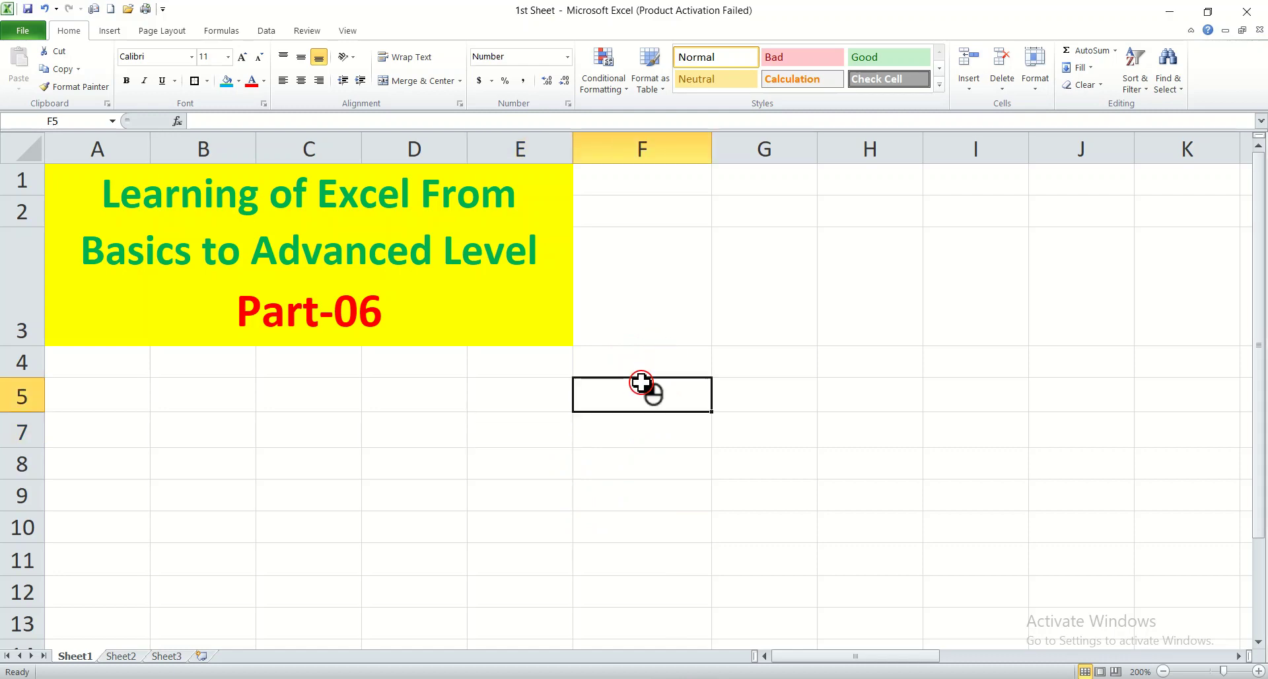
left_click(567, 58)
left_click(552, 86)
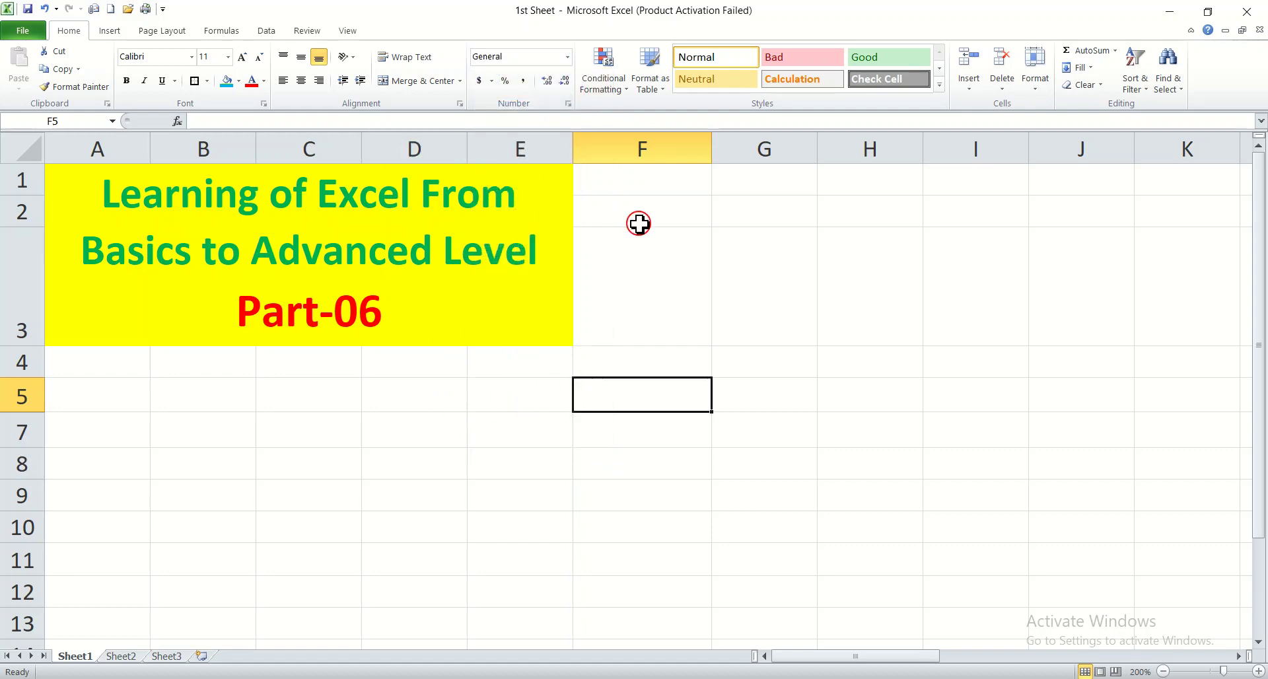
left_click(613, 388)
type("20")
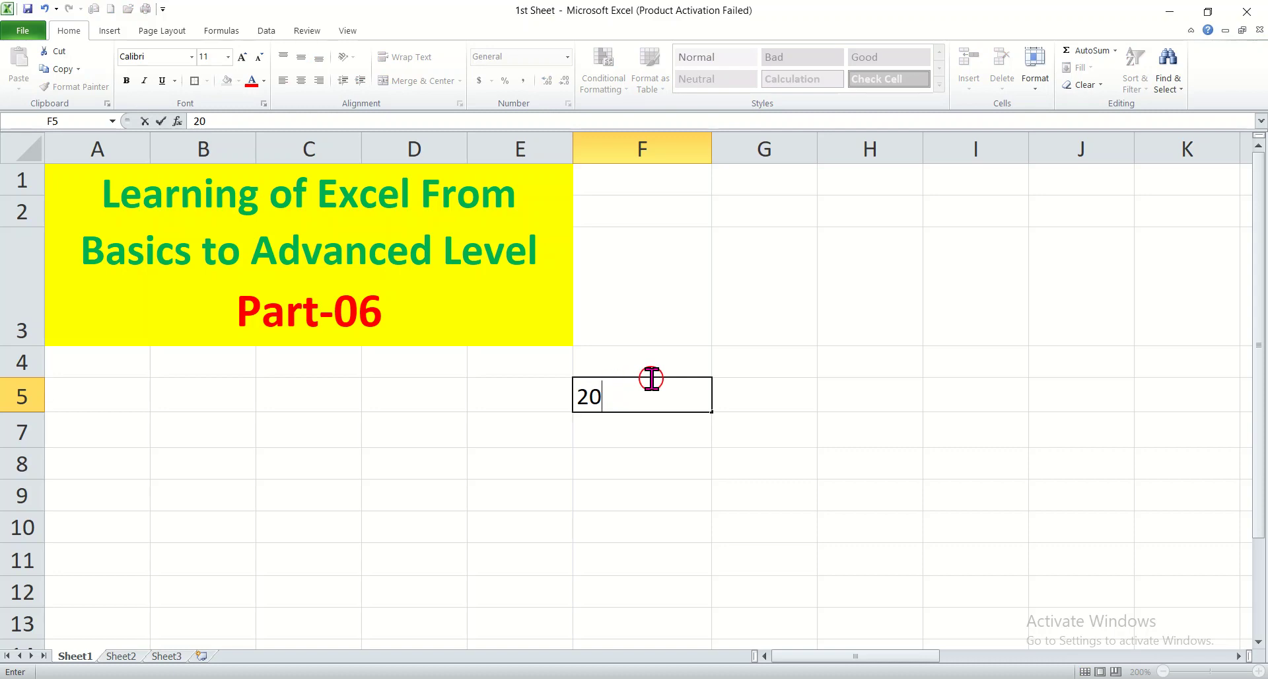
left_click(664, 353)
left_click(645, 394)
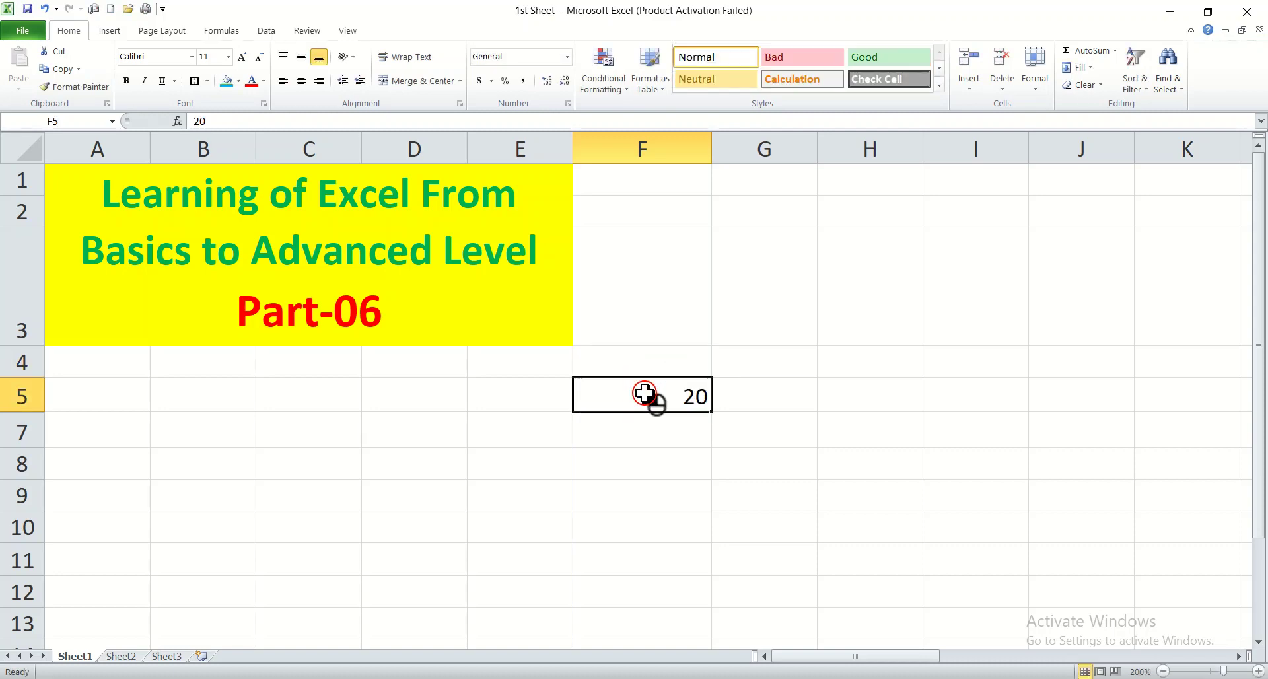
- Format the 20 in cell F5 as Currency and remove its decimal places
left_click(566, 57)
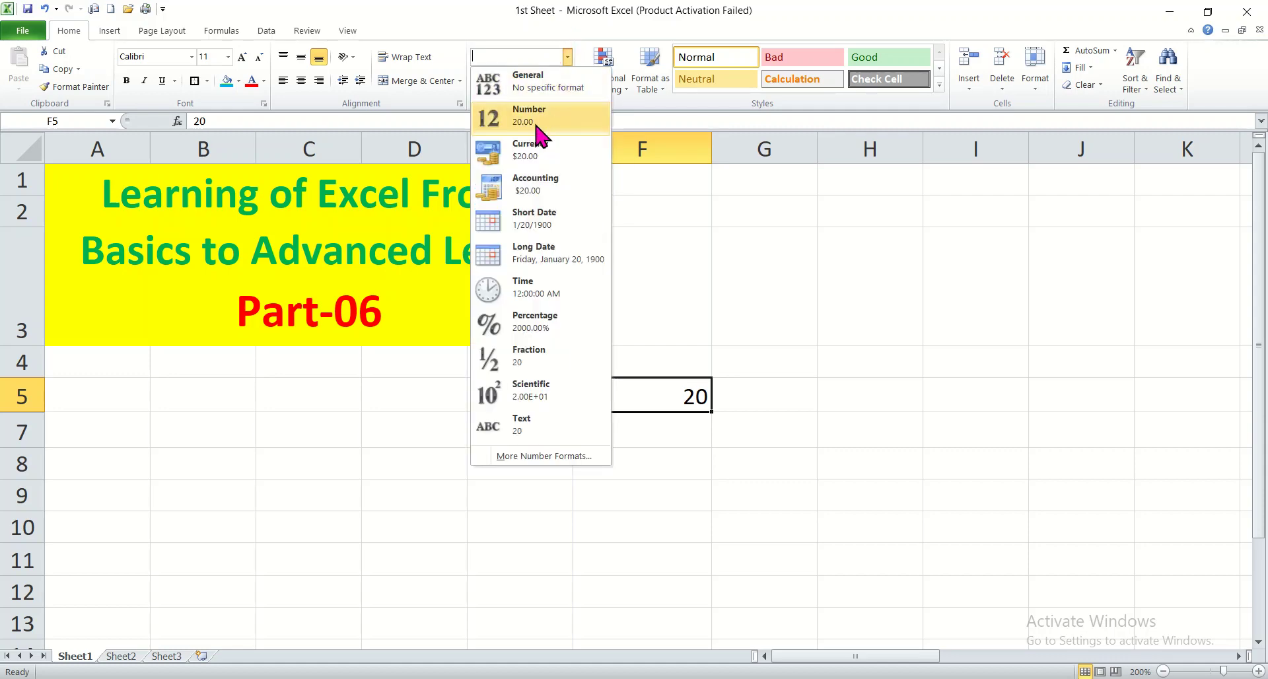
left_click(536, 155)
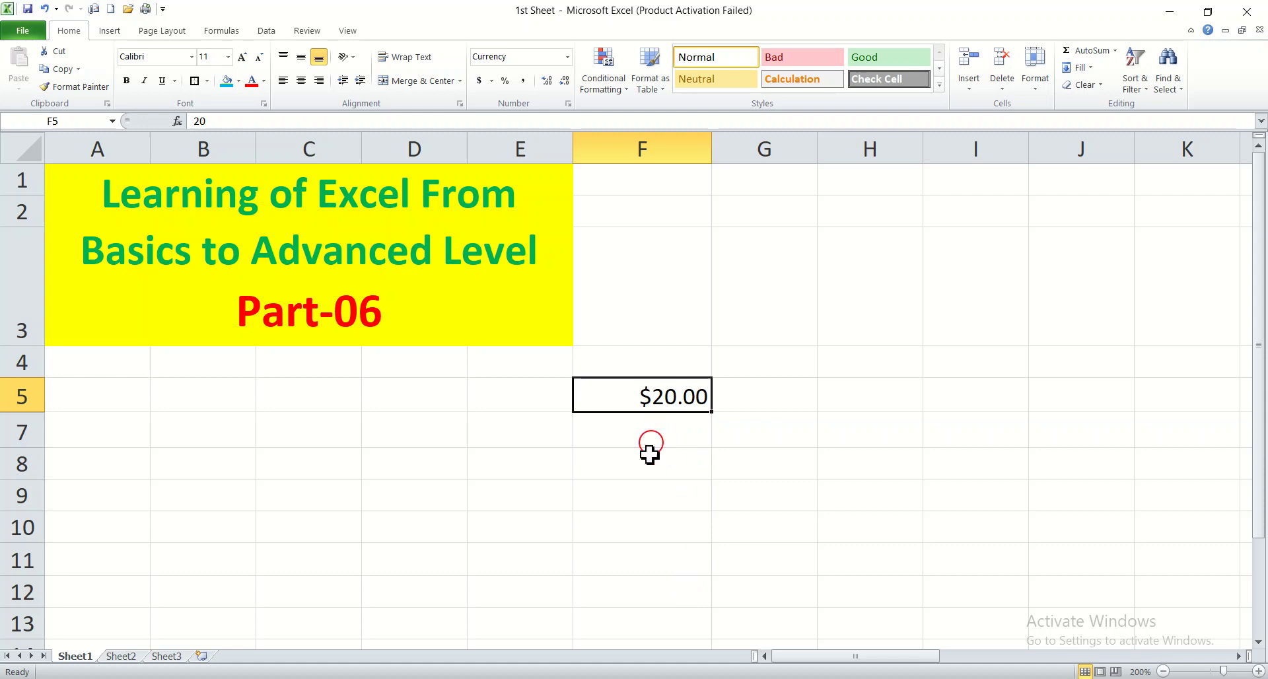
left_click(561, 81)
left_click(562, 81)
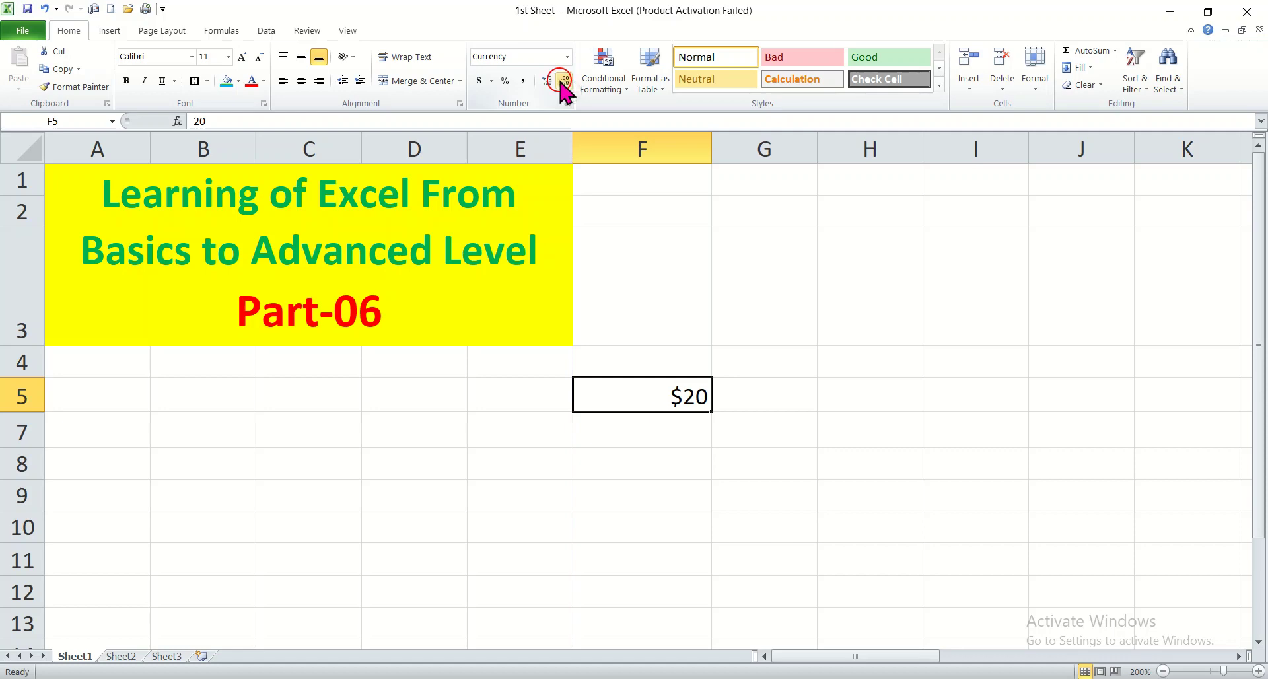
- Increase the currency value in cell F5 to six decimal places
left_click(547, 81)
left_click(547, 81)
left_click(547, 81)
left_click(547, 81)
left_click(547, 81)
left_click(547, 80)
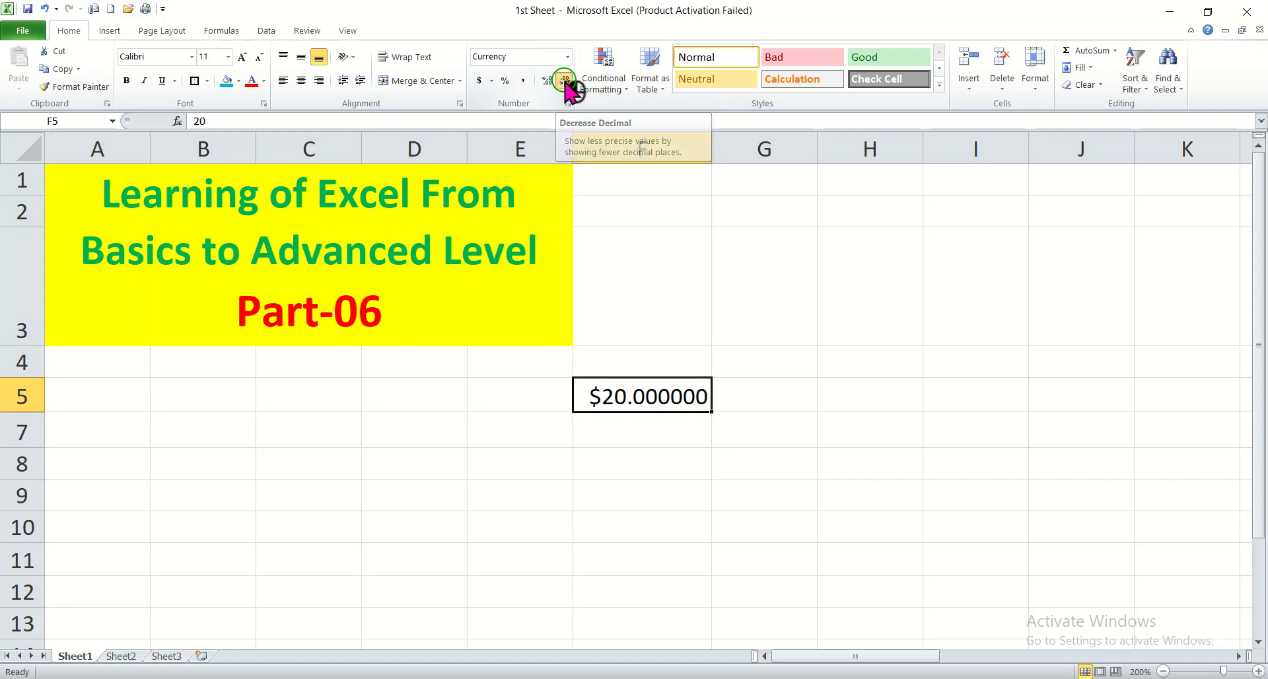
- Decrease the decimal places of cell F5 until the currency value is a whole number
left_click(565, 80)
left_click(565, 81)
left_click(564, 80)
left_click(565, 81)
left_click(565, 81)
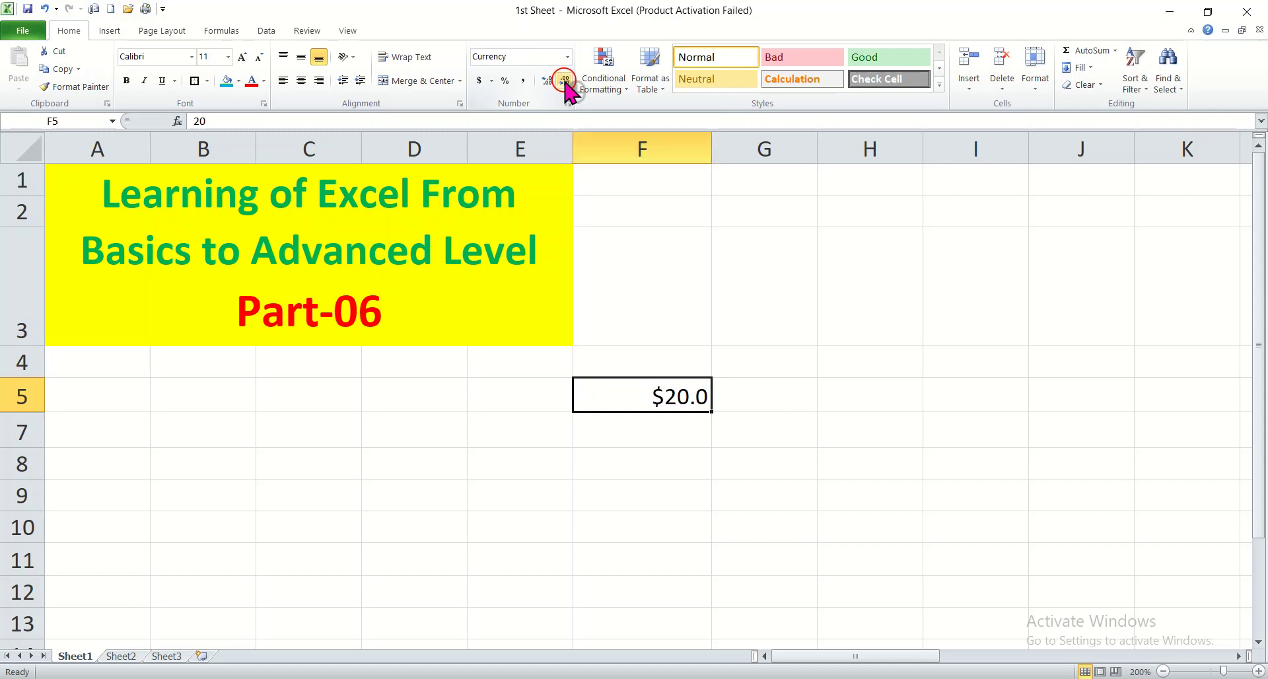
left_click(565, 81)
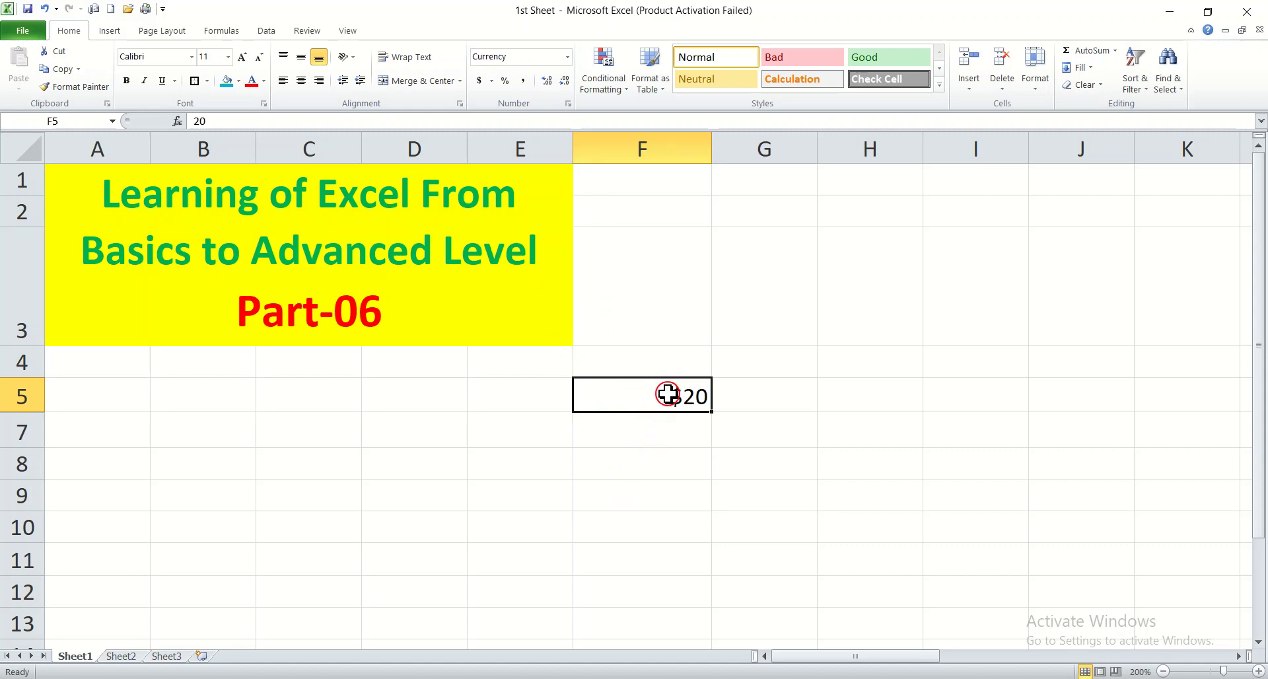
- Apply the Short Date number format to cell F5
left_click(568, 56)
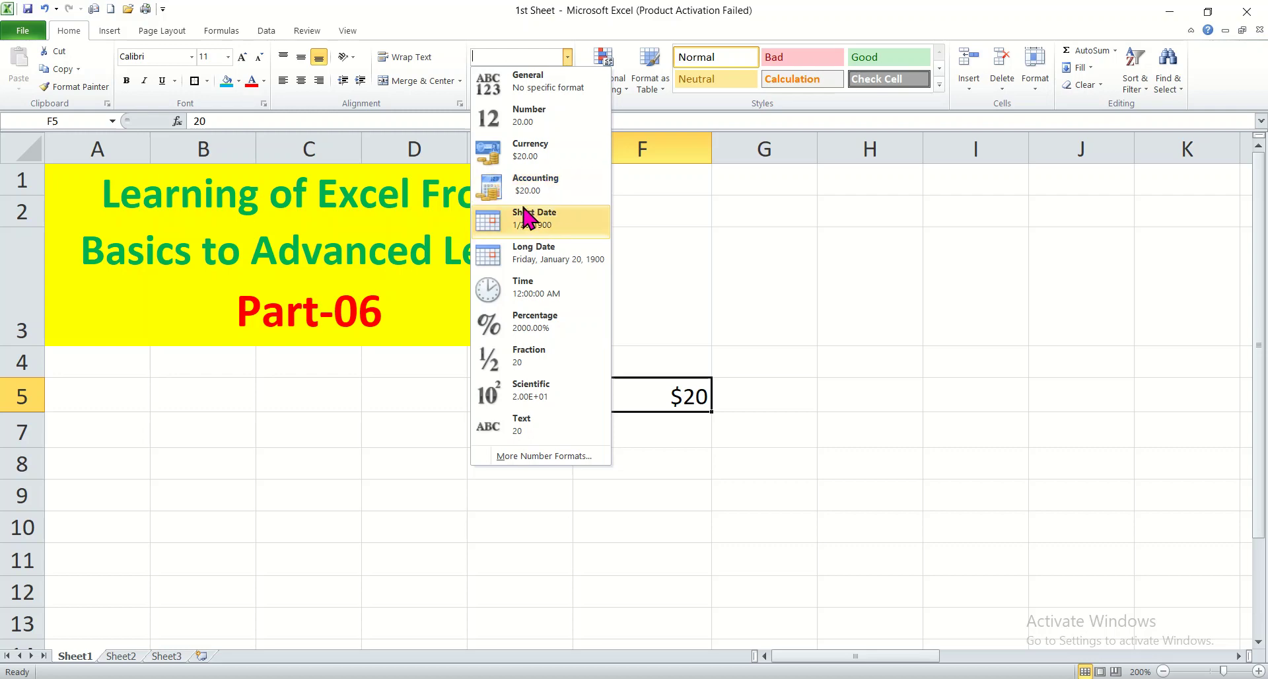
left_click(527, 220)
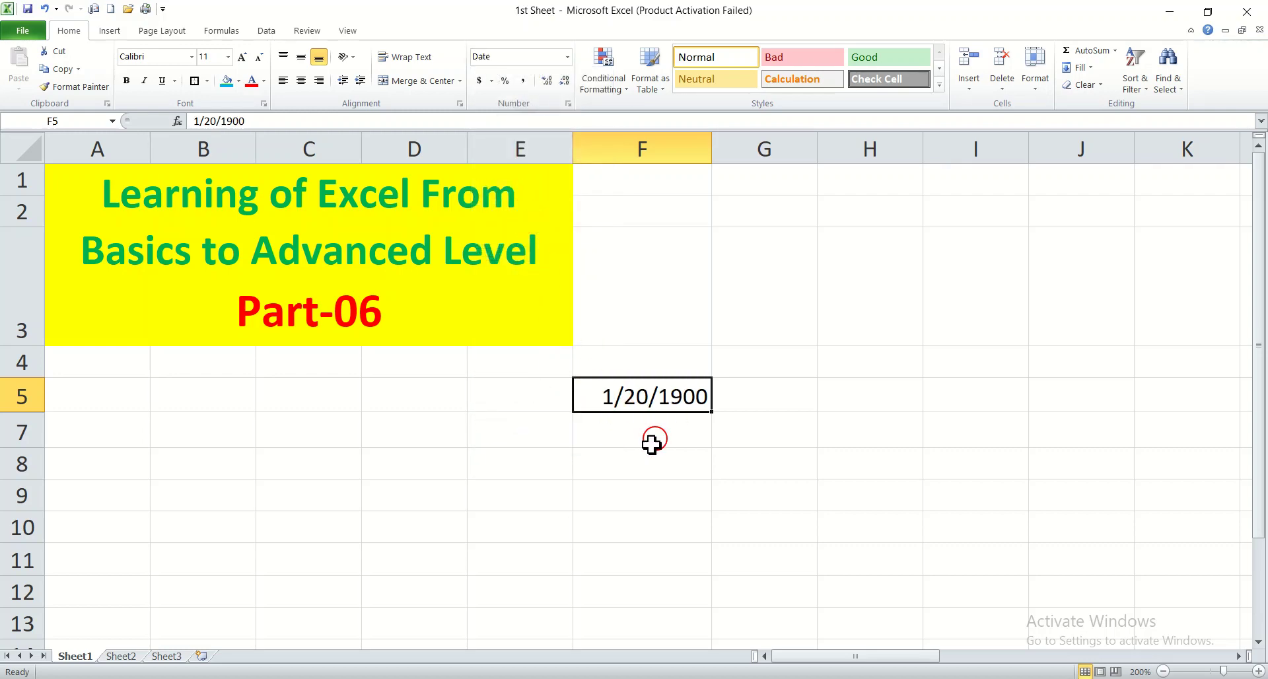
- Format the empty cell F7 as Short Date and enter 1 in it
left_click(625, 434)
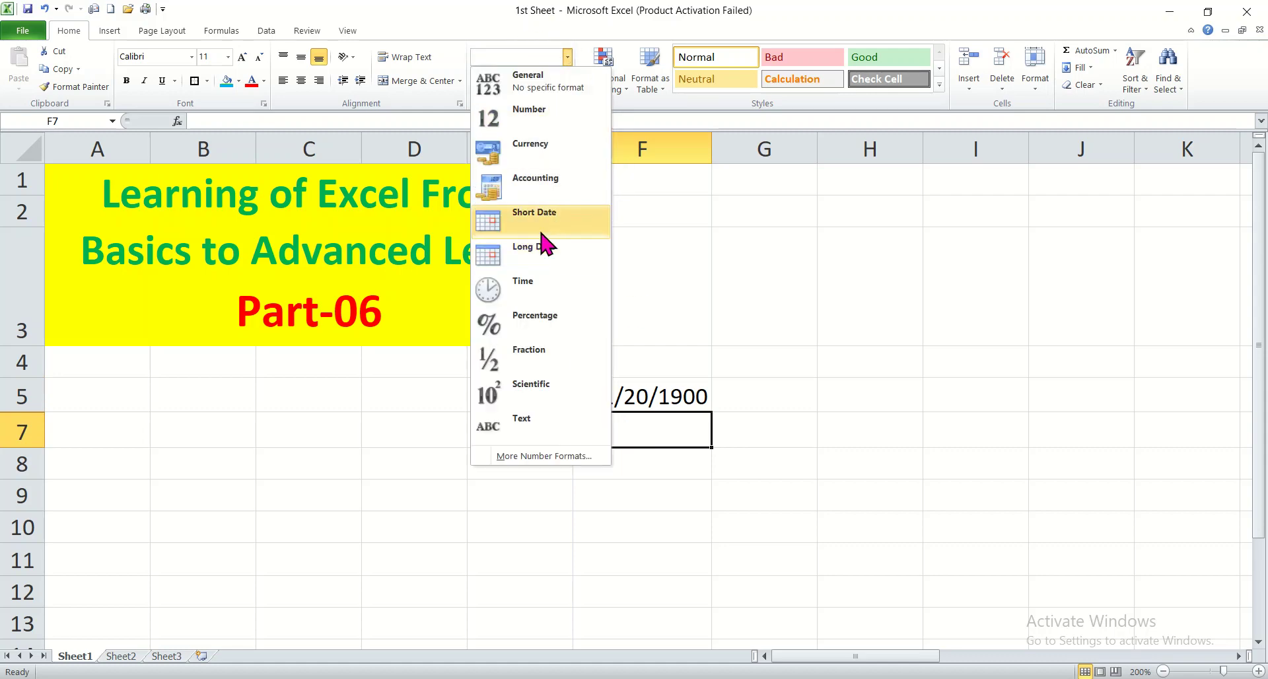
left_click(540, 218)
left_click(538, 218)
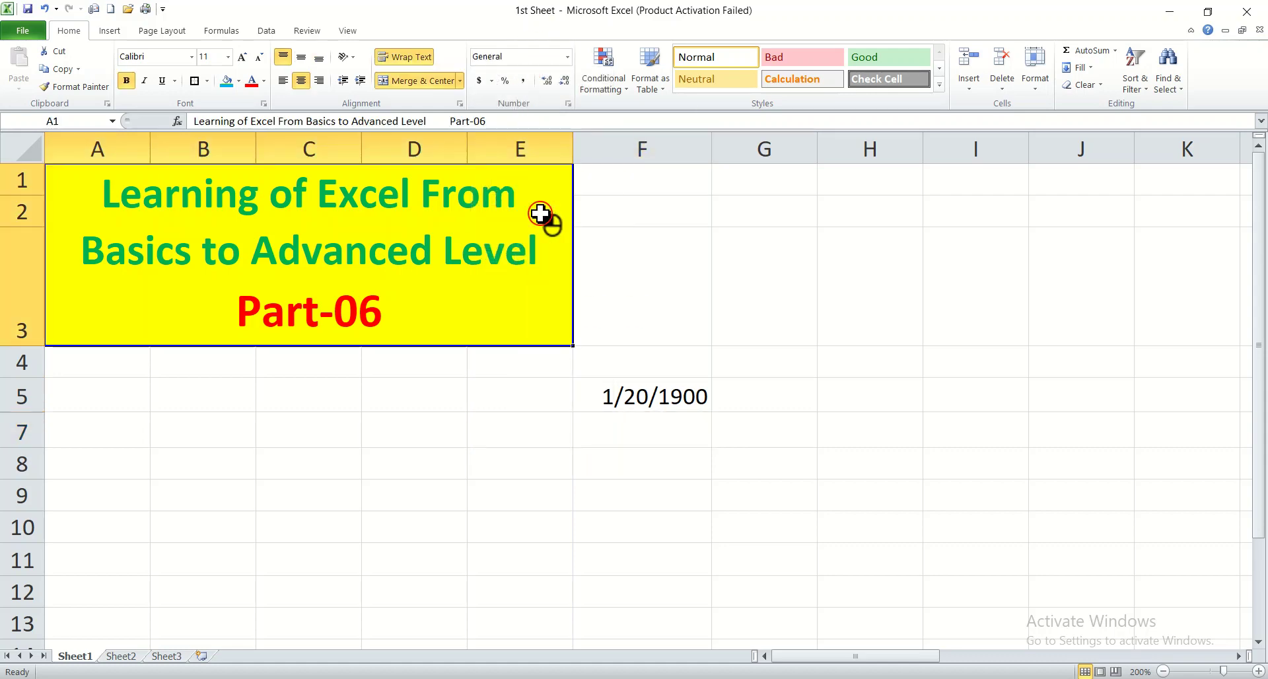
left_click(613, 436)
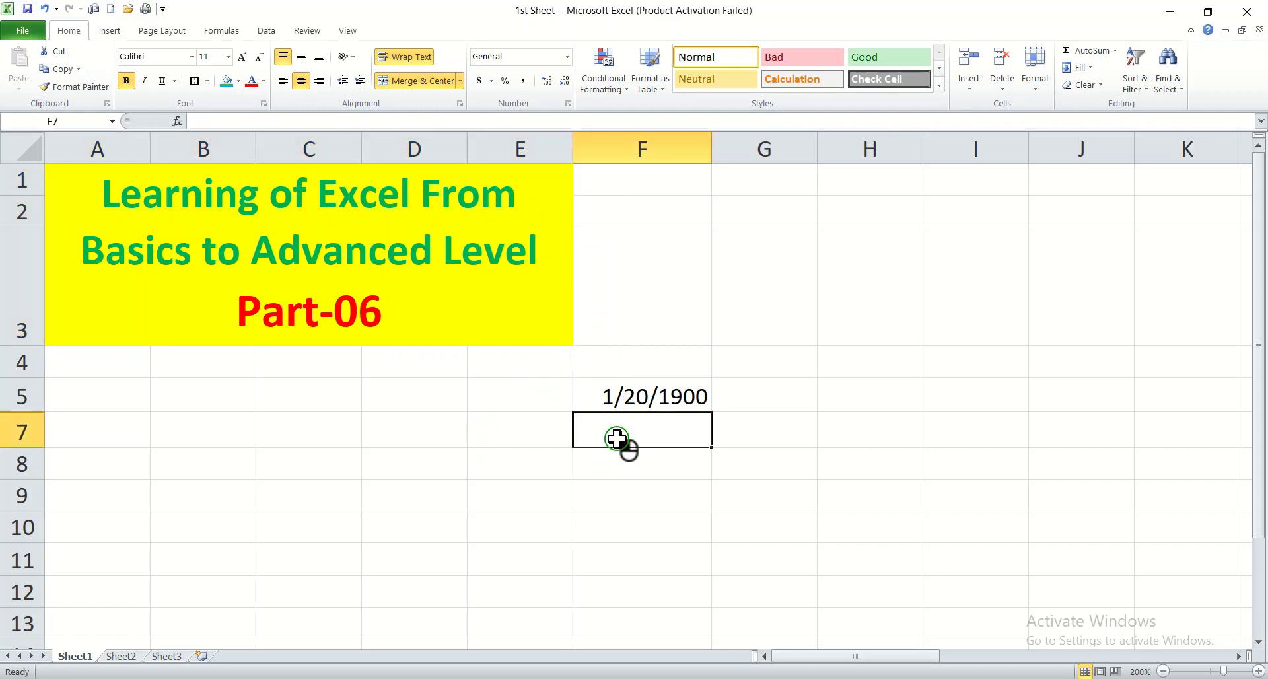
type("1")
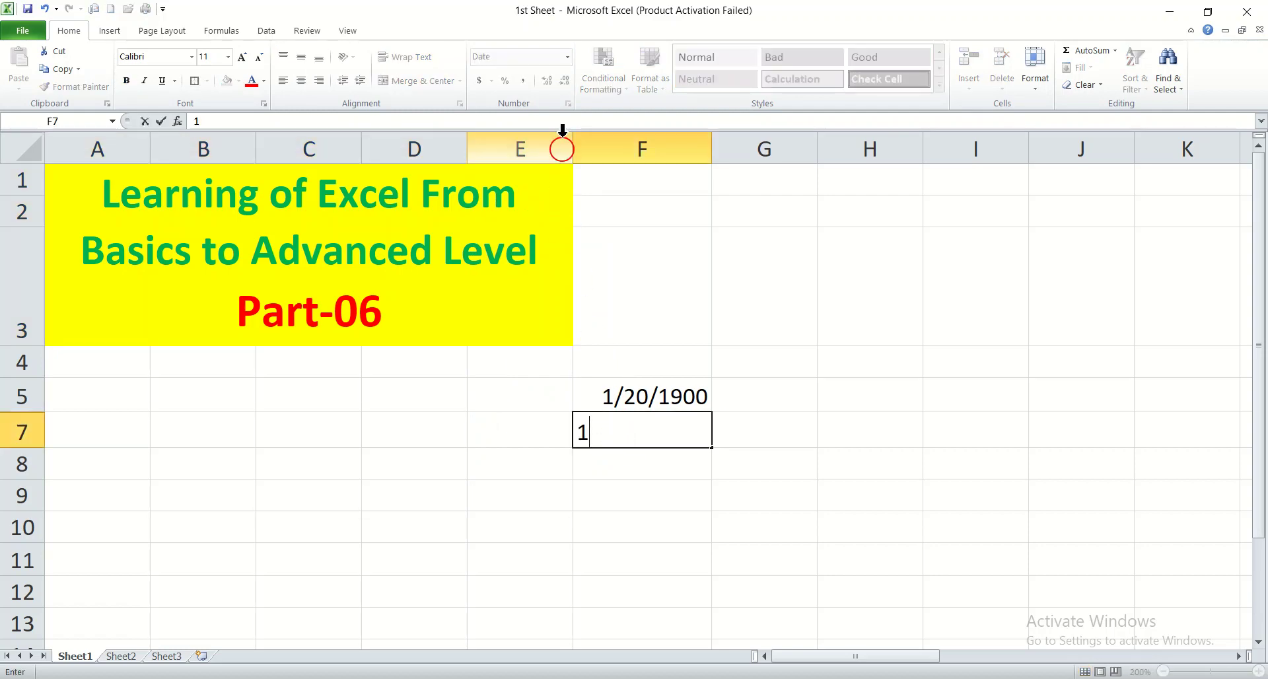
left_click(632, 327)
left_click(606, 439)
left_click(613, 490)
left_click(609, 454)
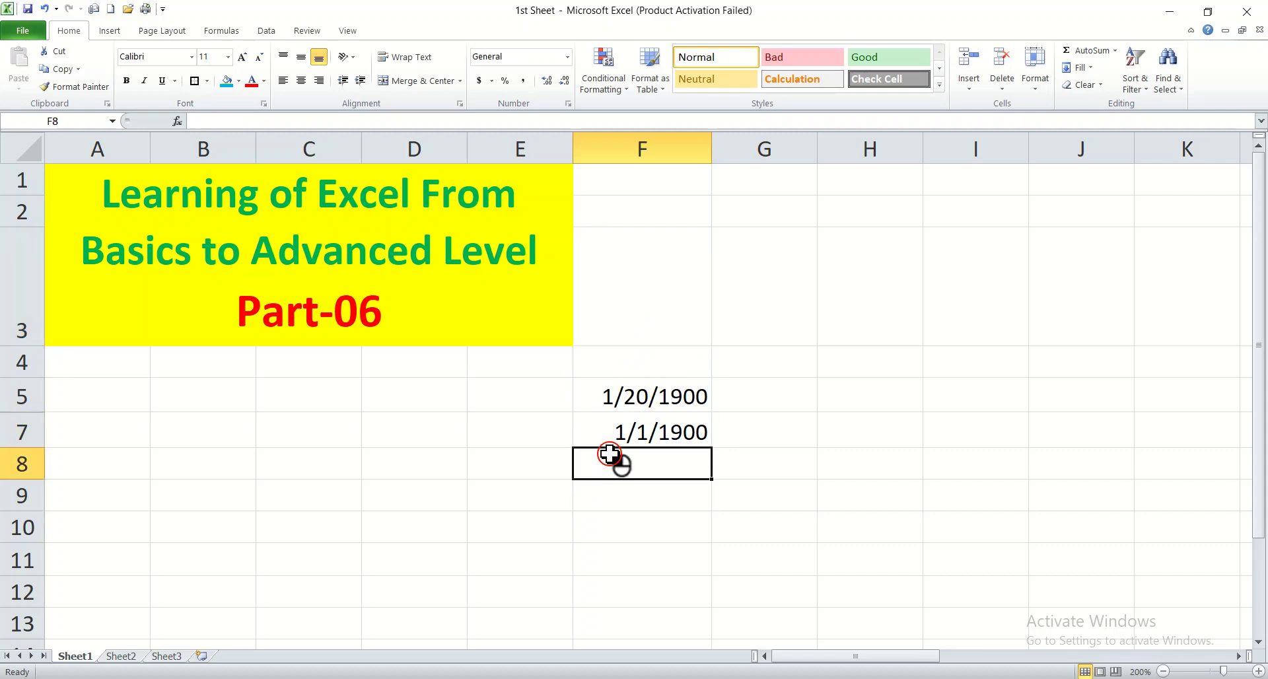
- Enter 2 in cell D8 and format it as Short Date
left_click(448, 472)
type("2")
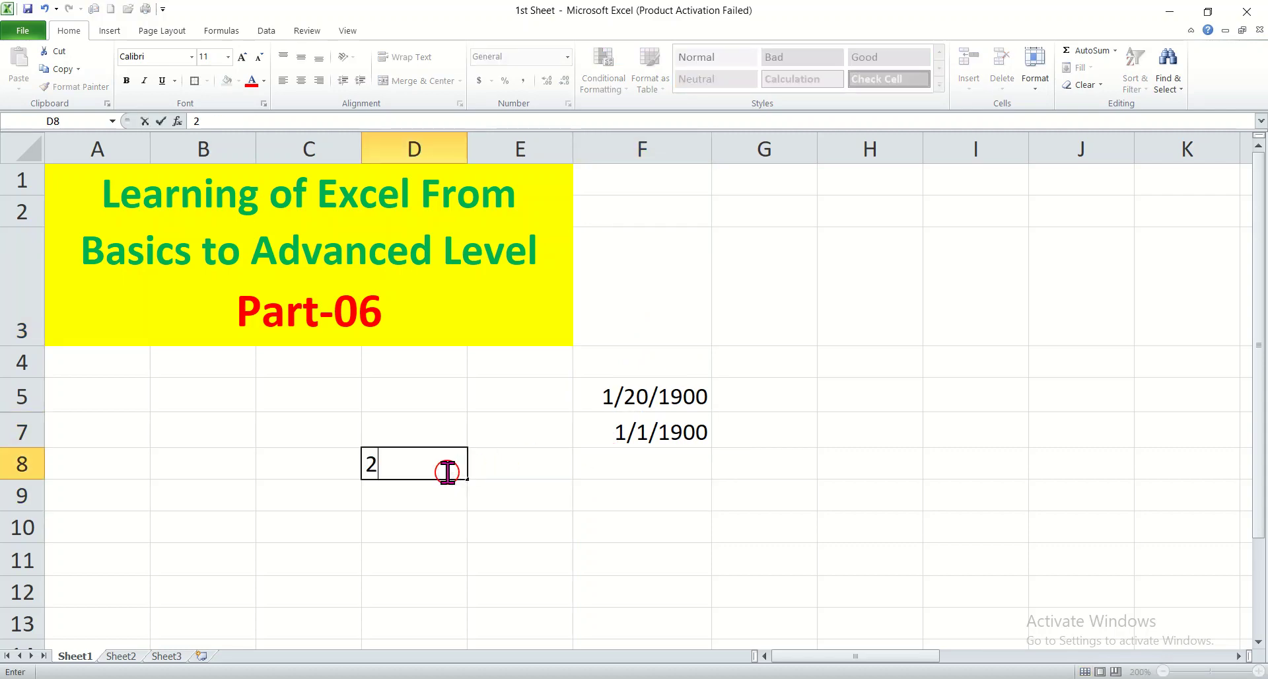
left_click(431, 522)
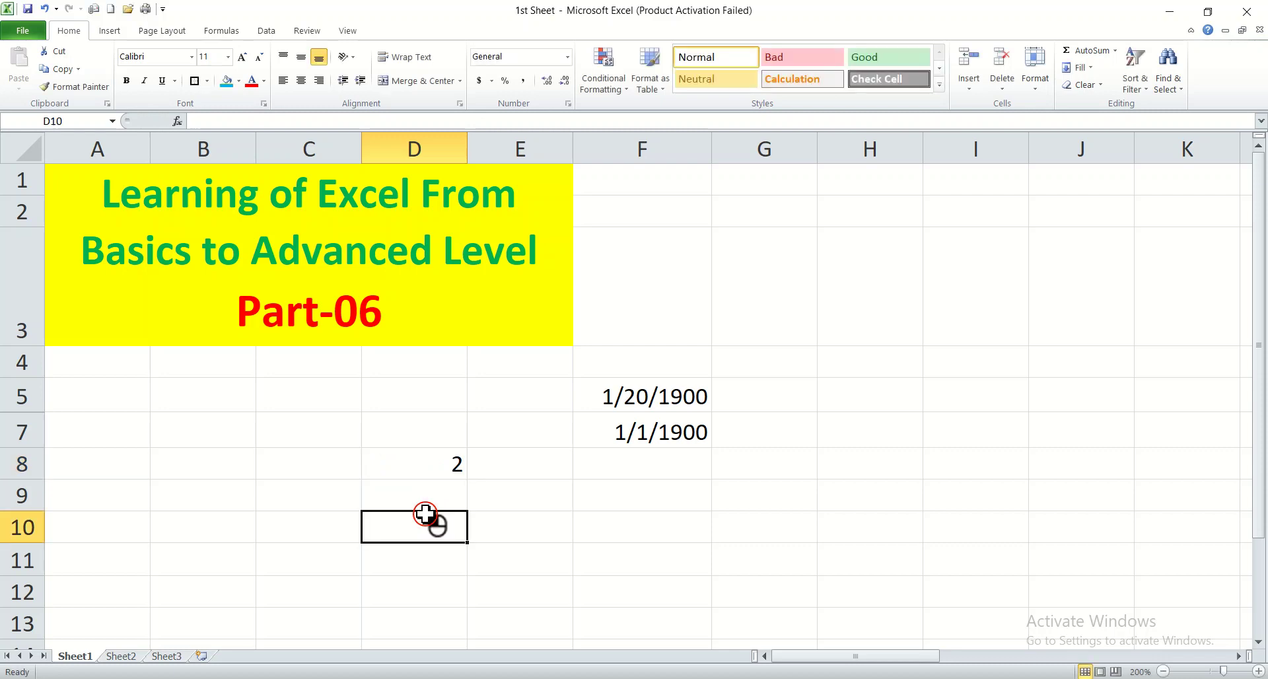
left_click(426, 468)
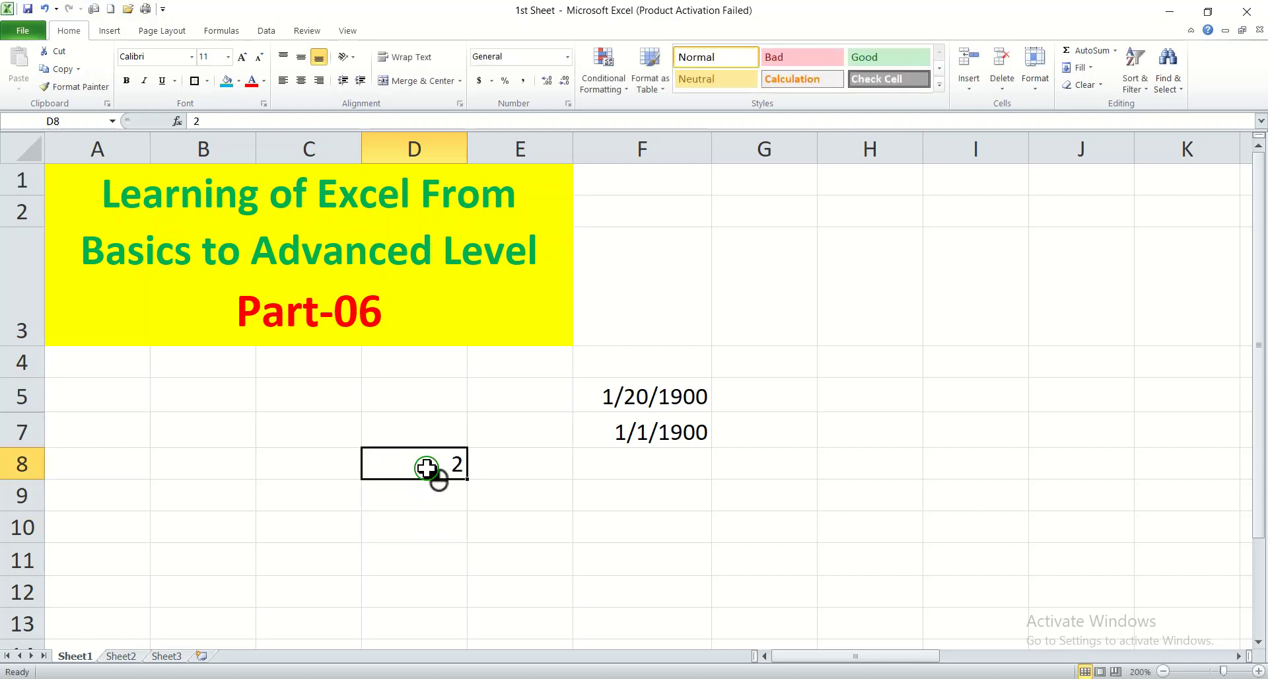
left_click(567, 58)
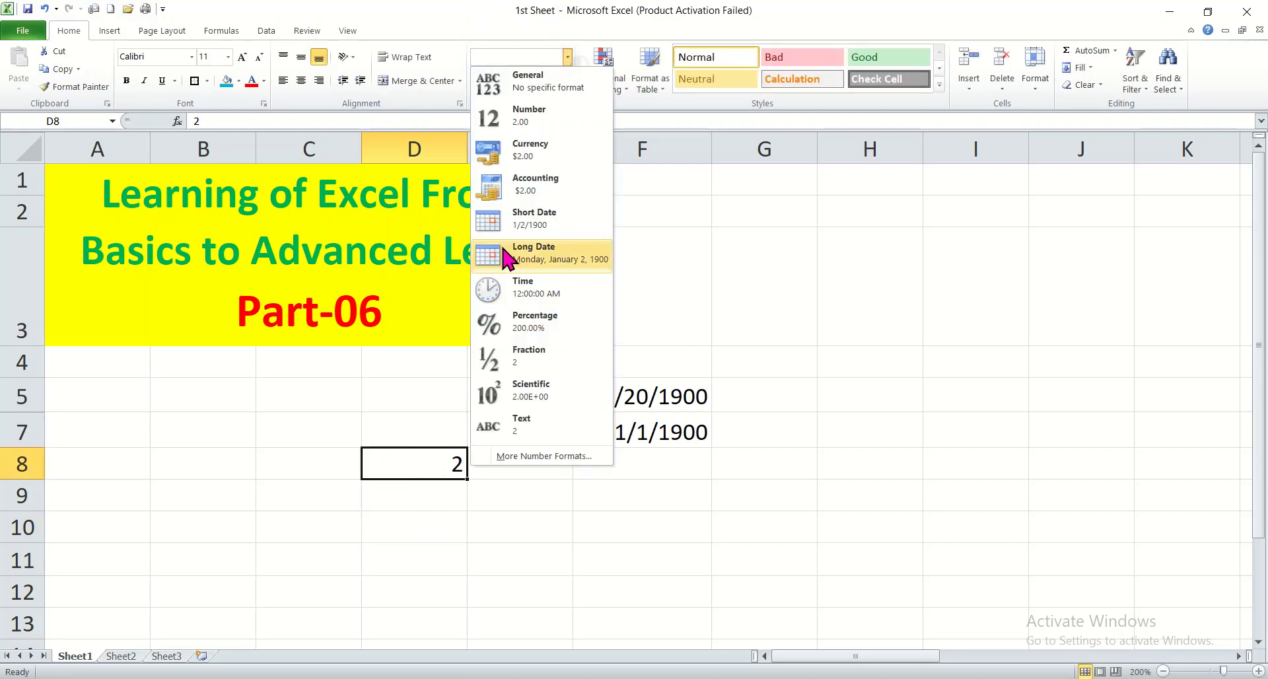
left_click(519, 224)
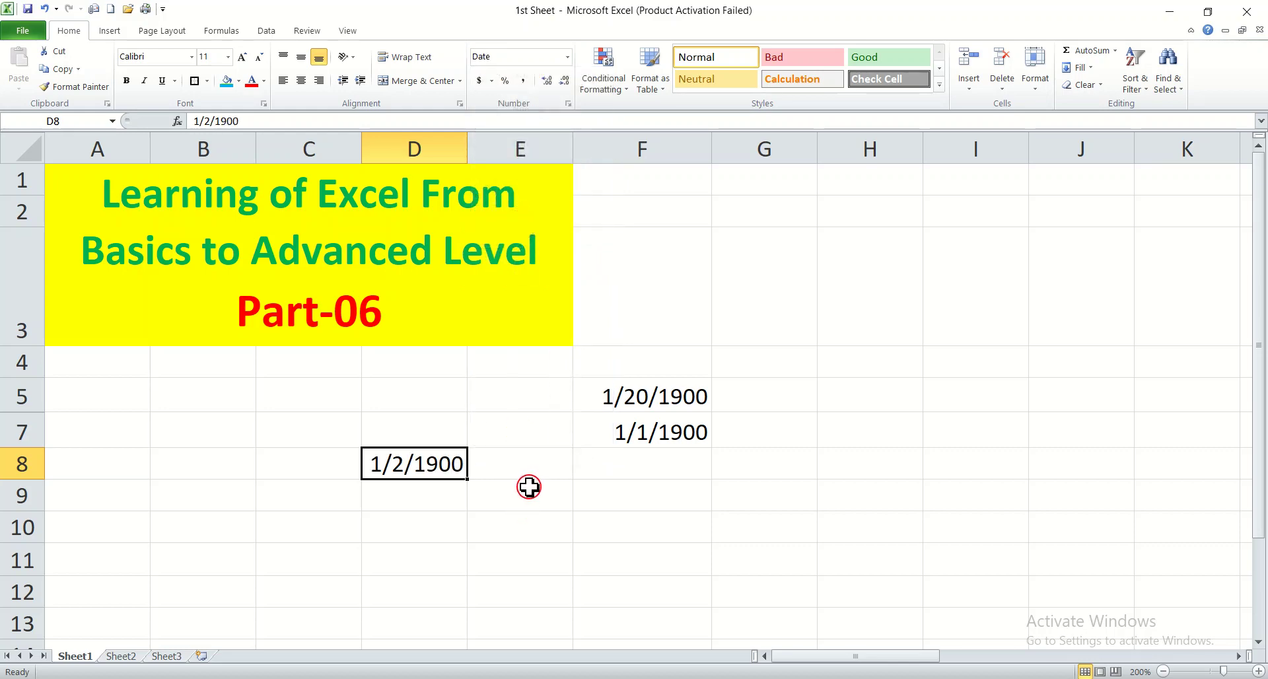
- Format the empty cell E10 as Short Date and enter 3 in it
left_click(534, 514)
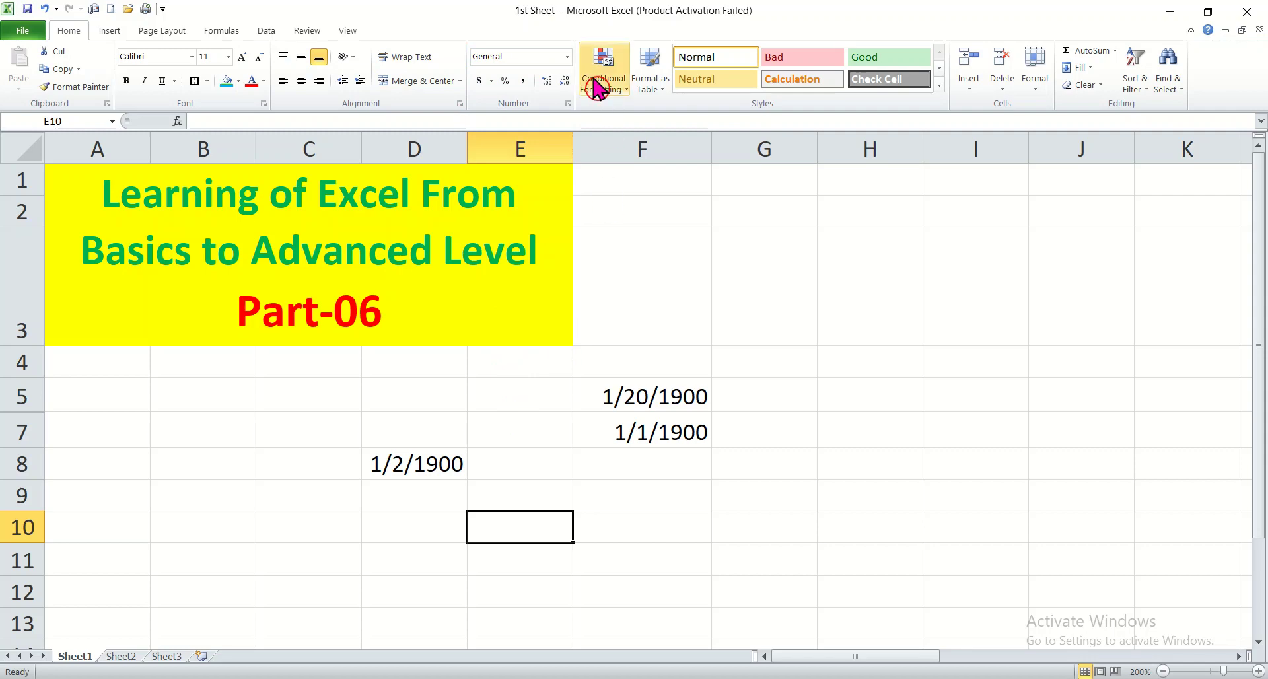
left_click(567, 56)
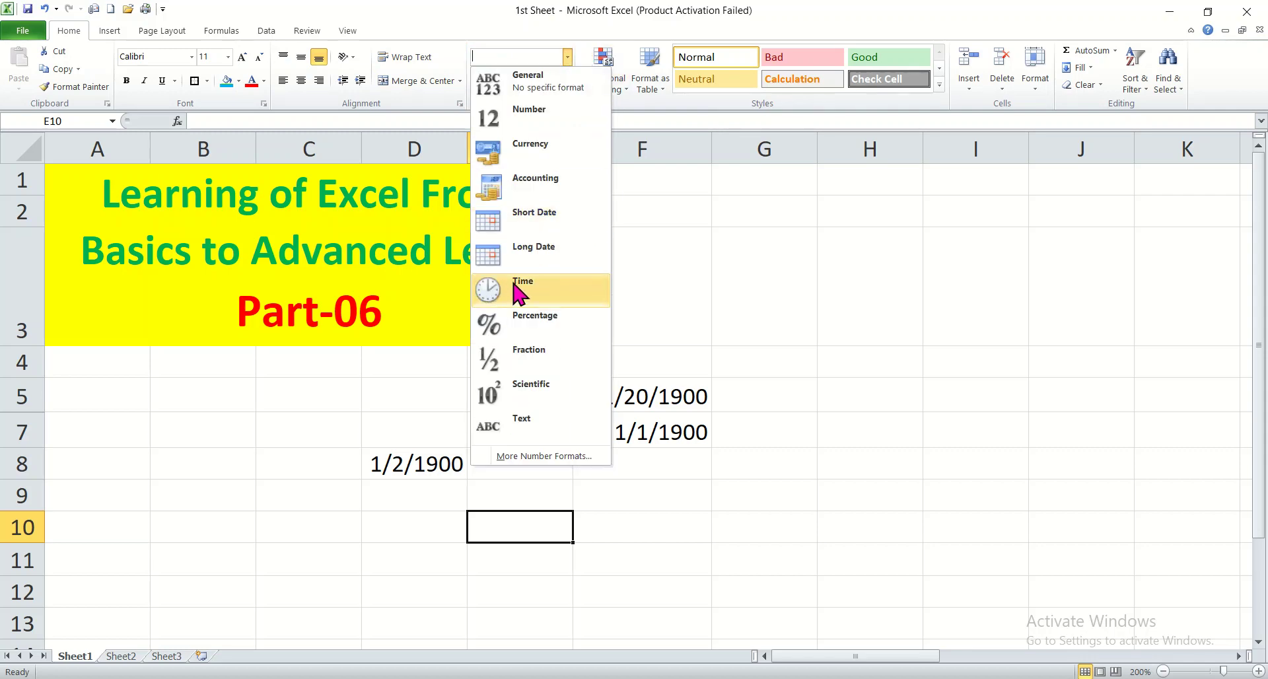
left_click(533, 218)
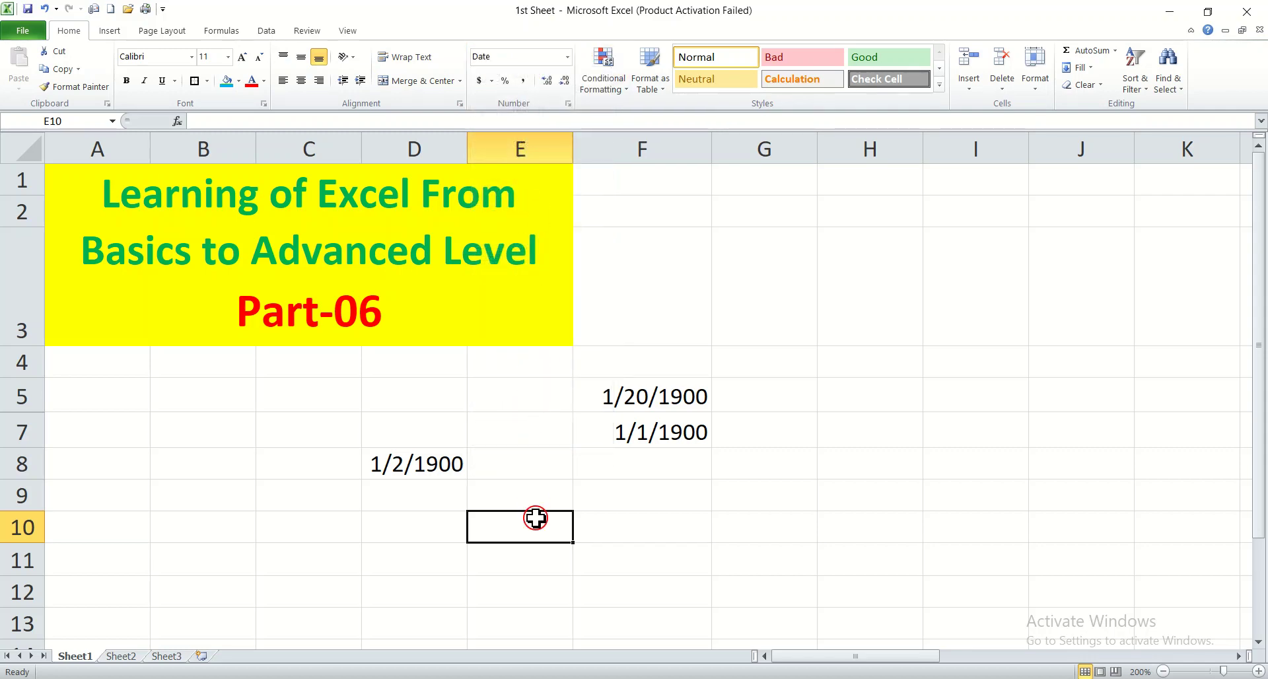
type("3")
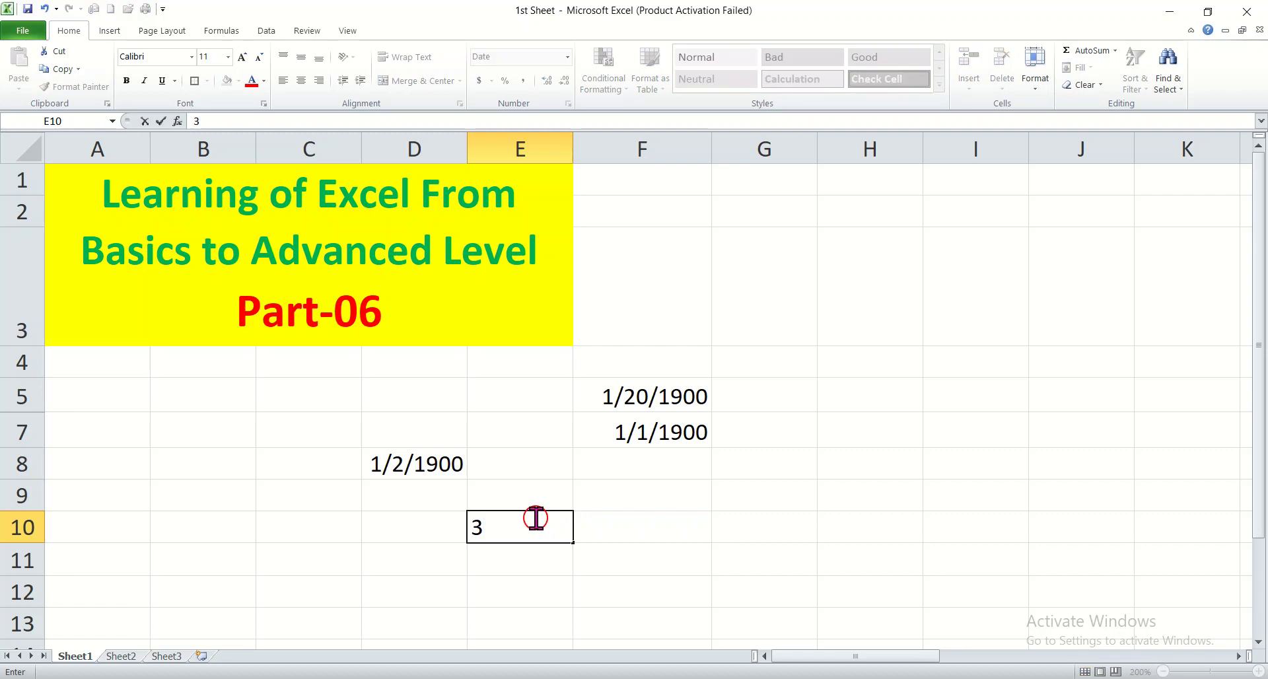
left_click(658, 520)
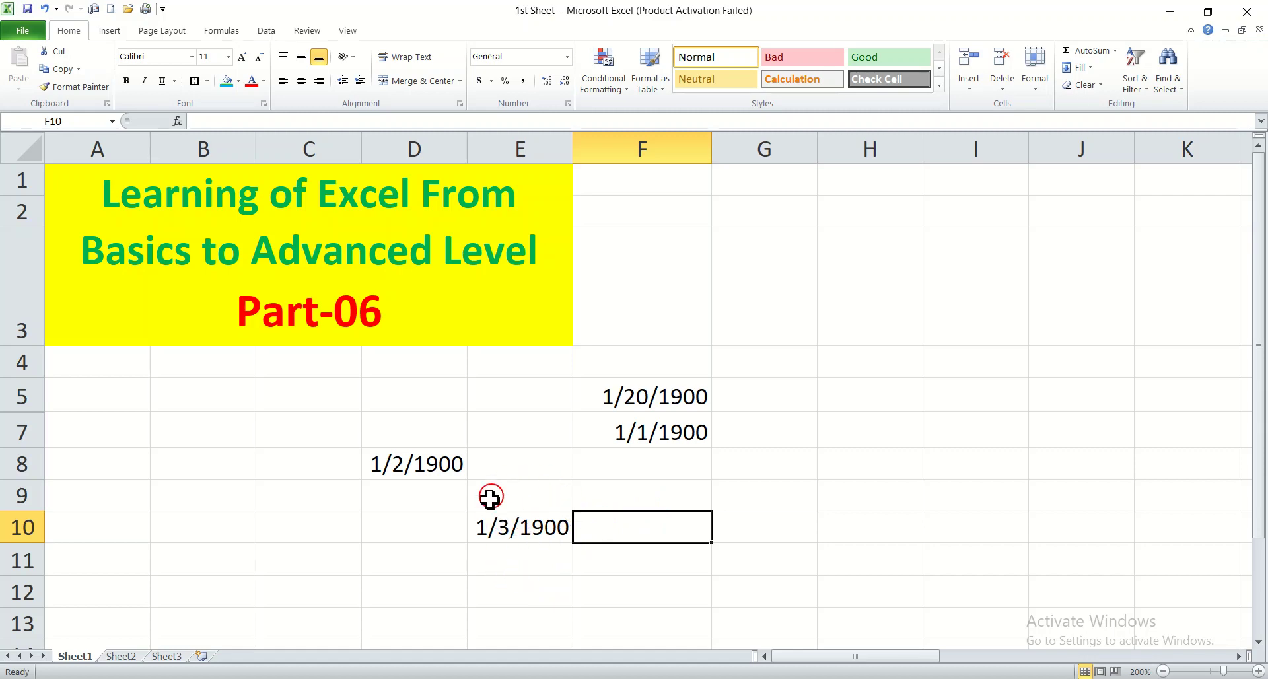
- Undo the date formats and entries and F5's last decimal reductions, back to currency with three decimal places
left_click(603, 397)
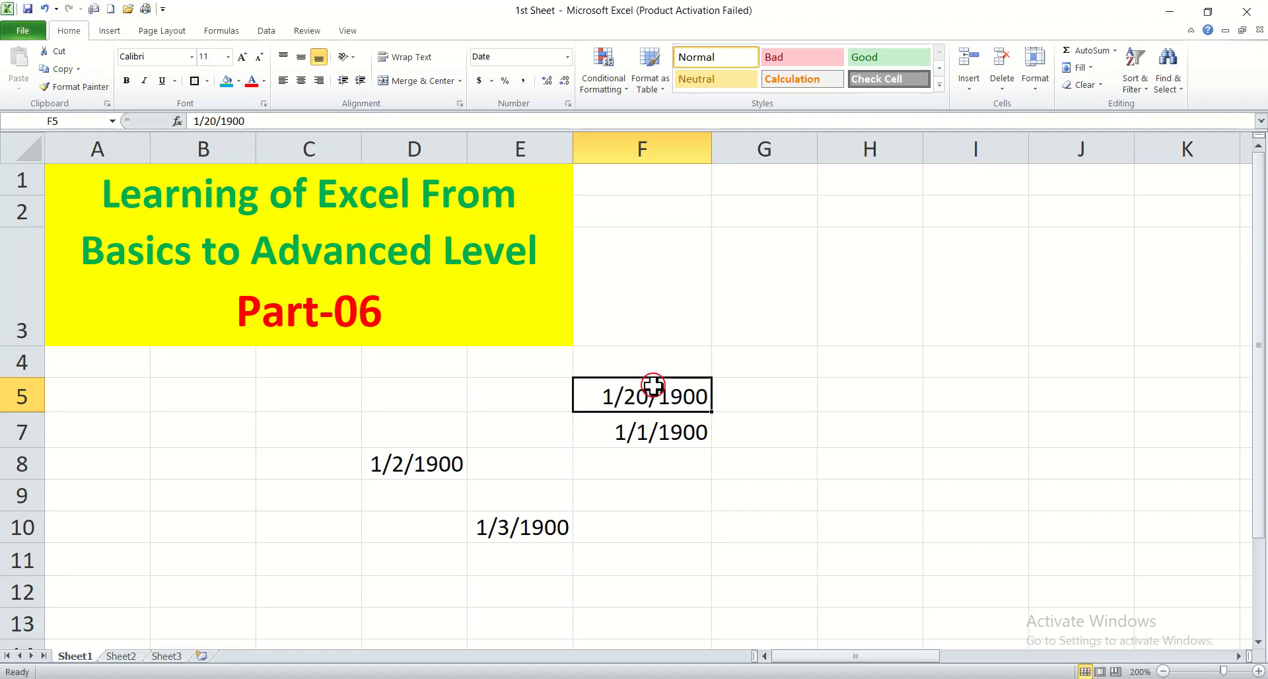
key("ctrl+z")
key("ctrl+z")
key("ctrl+z")
key("ctrl+z")
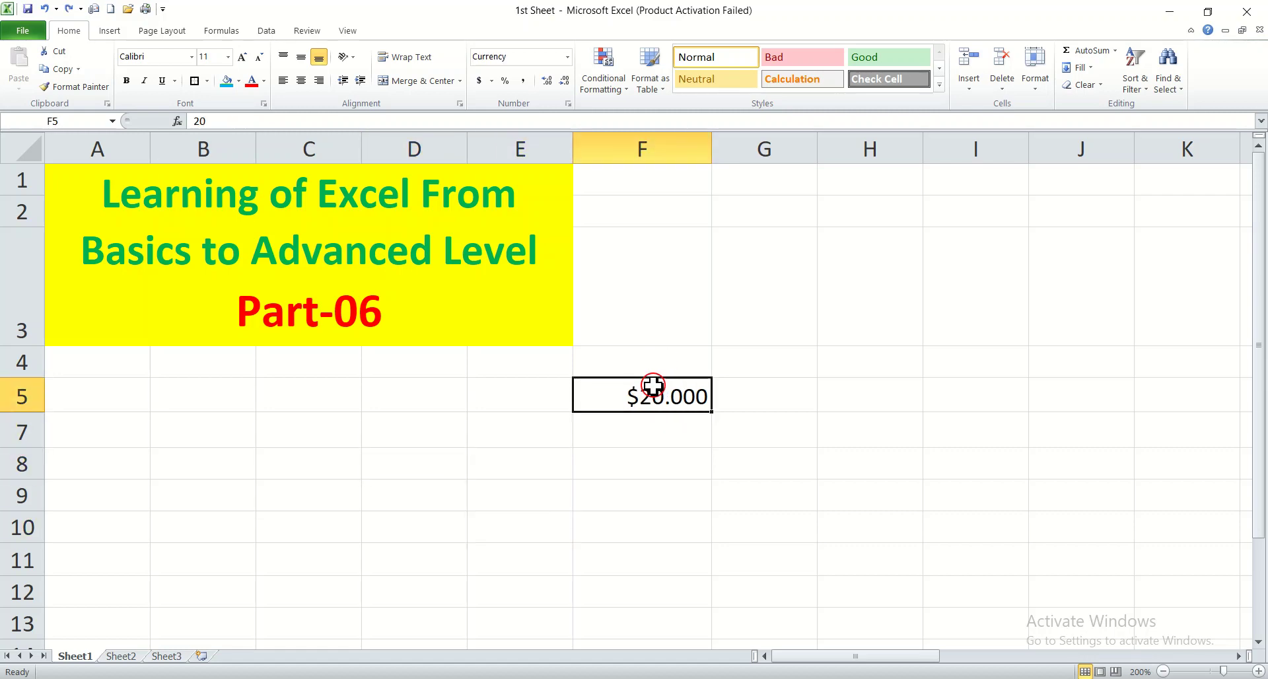
- Undo the remaining format changes and the entry in cell F5, back to the empty cell in Number format
key("ctrl+z")
key("ctrl+z")
key("ctrl+z")
key("ctrl+z")
key("ctrl+z")
key("ctrl+z")
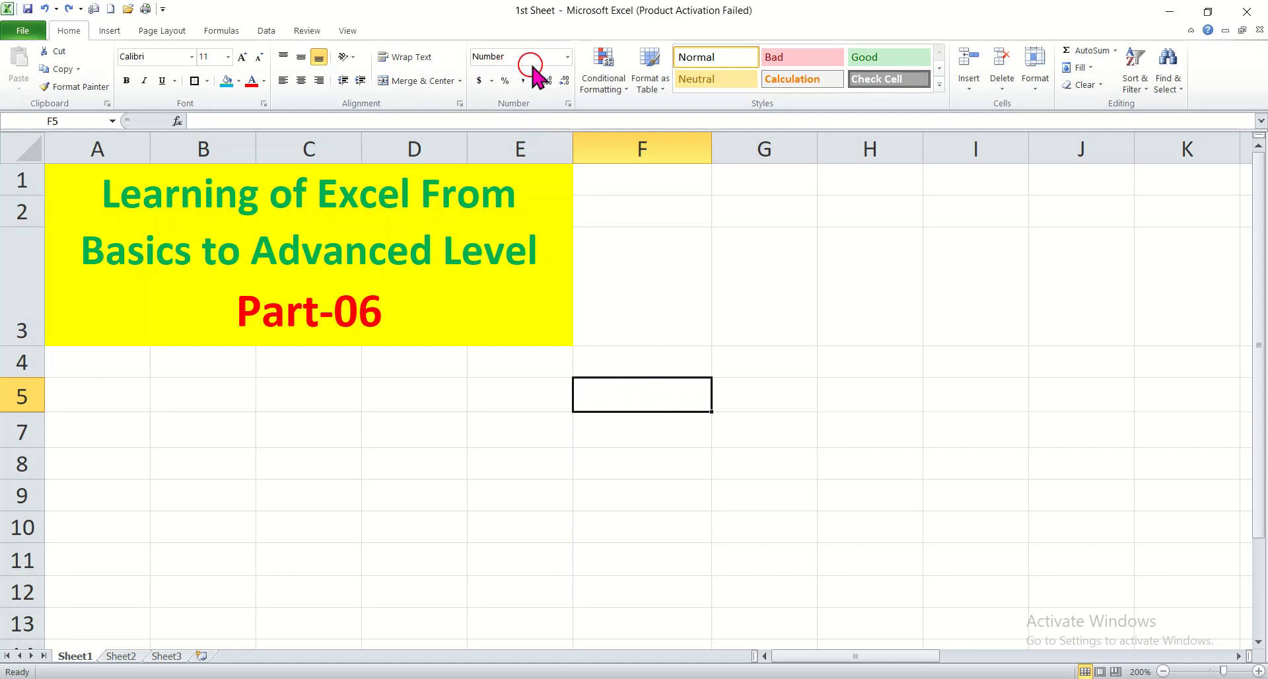
- Format the empty cell F5 as Time and enter 2 in it
left_click(568, 58)
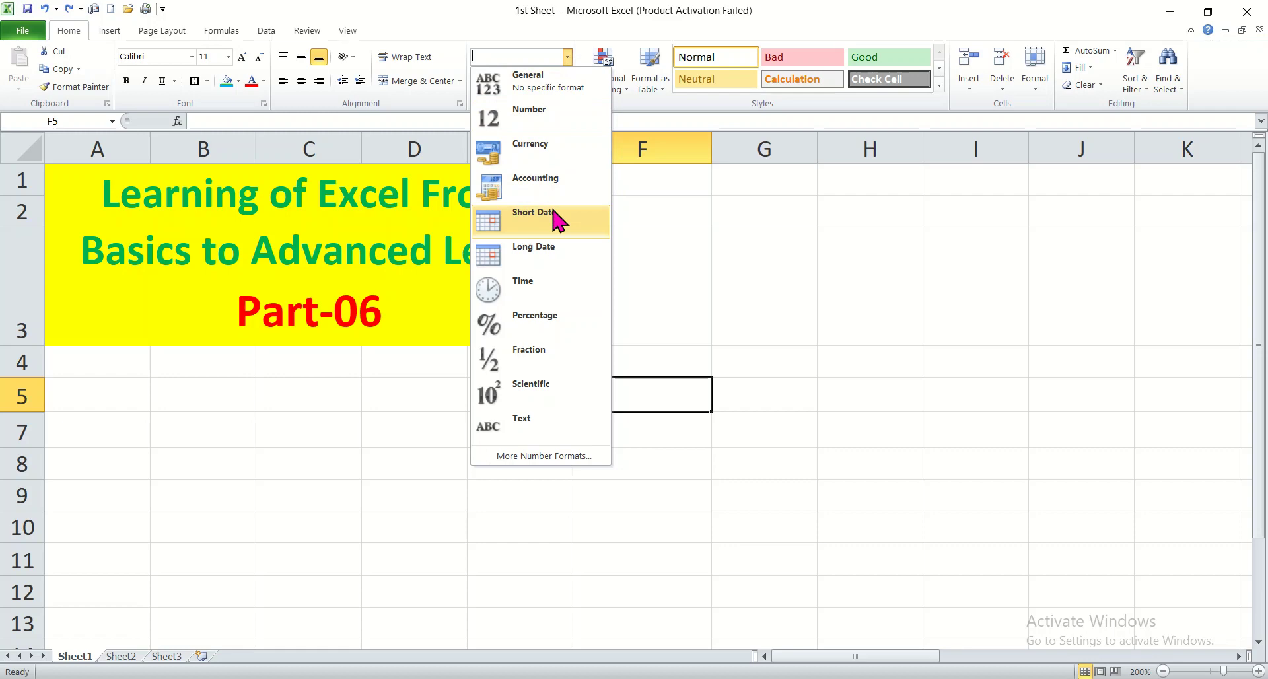
left_click(540, 290)
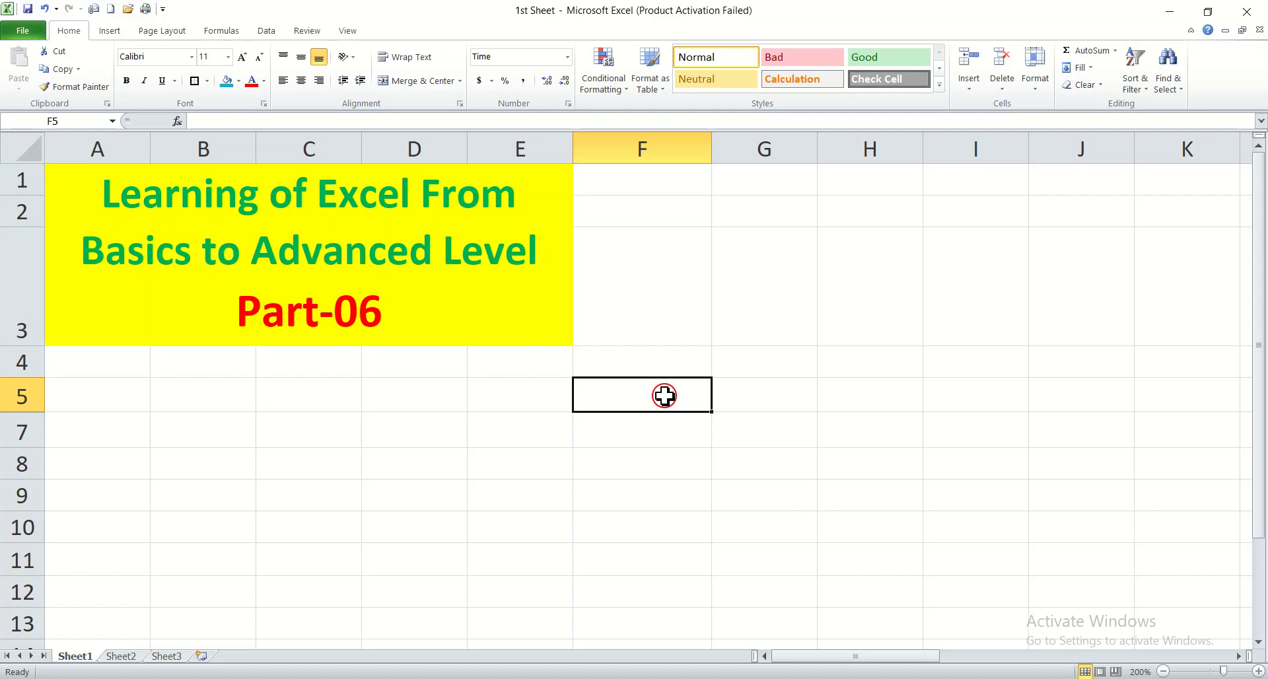
type("2")
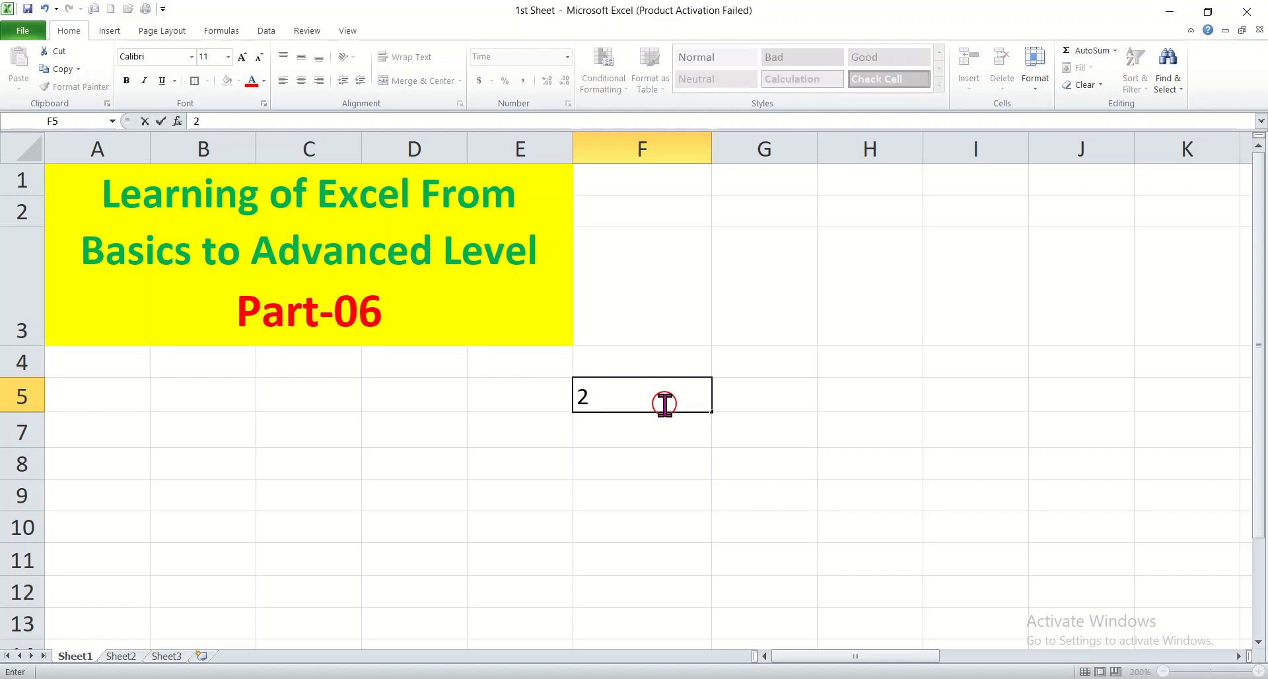
left_click(659, 463)
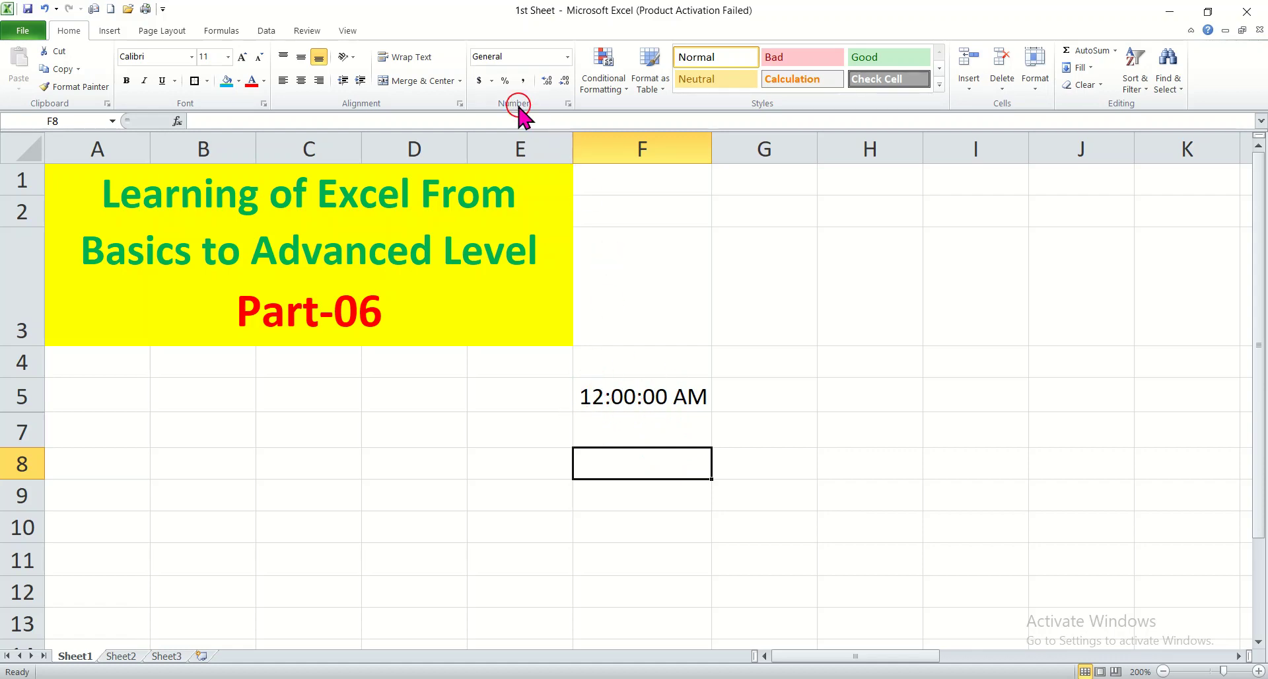
- Apply the Percentage format to the empty cell F8 and to the value in F5
left_click(565, 59)
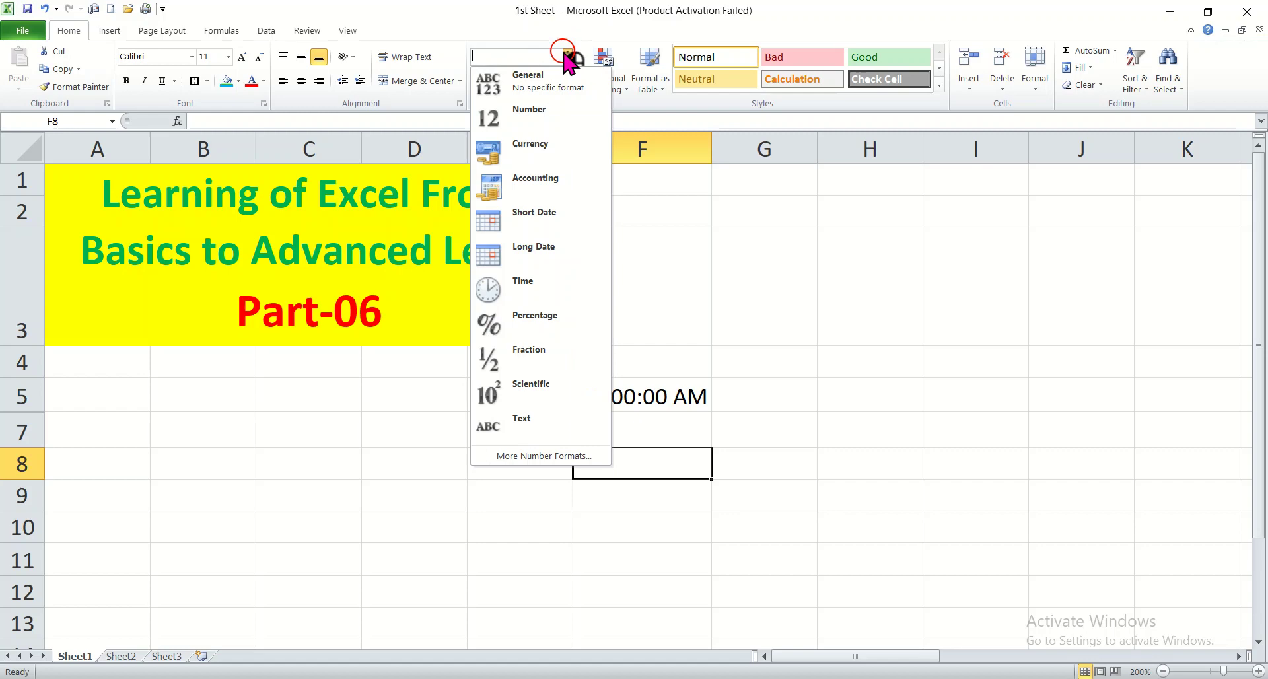
left_click(565, 326)
left_click(650, 405)
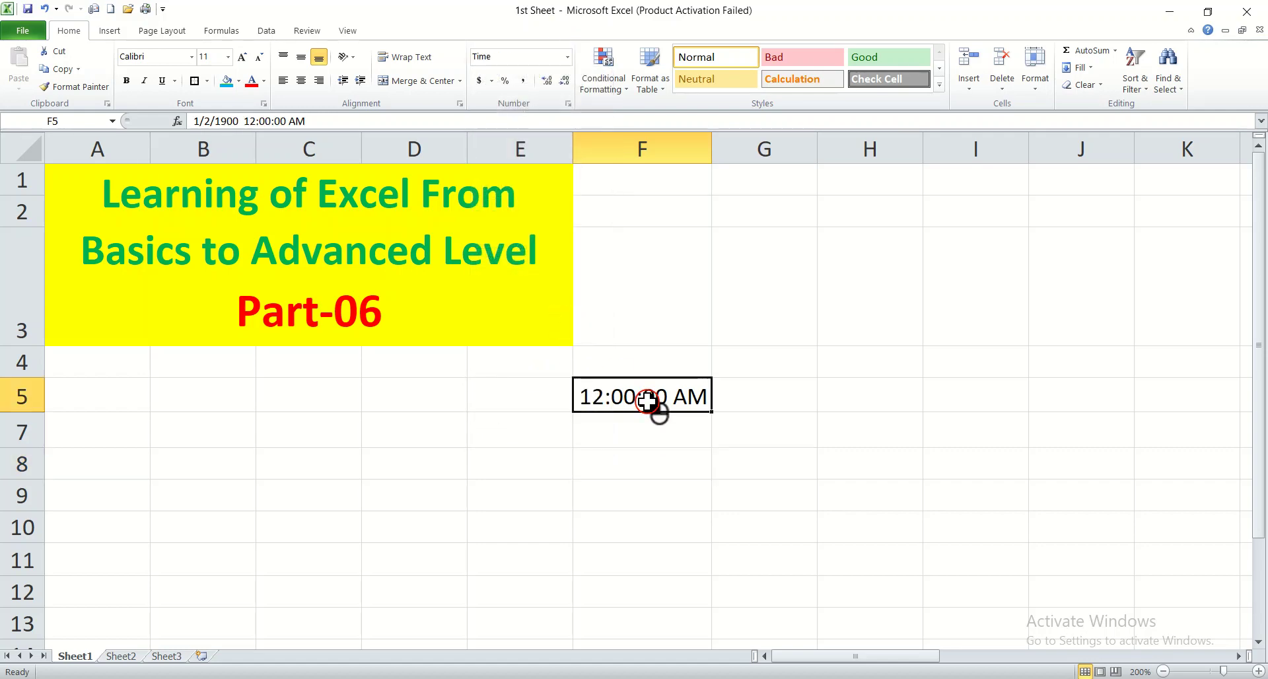
left_click(567, 58)
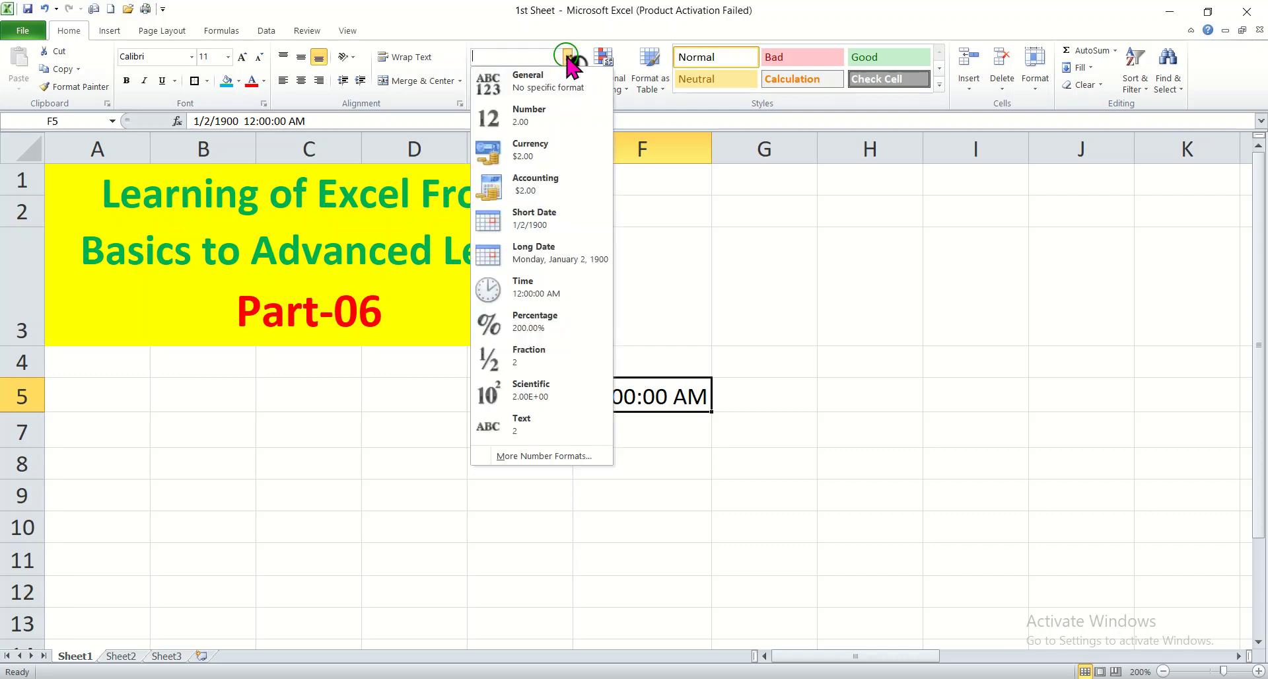
left_click(537, 331)
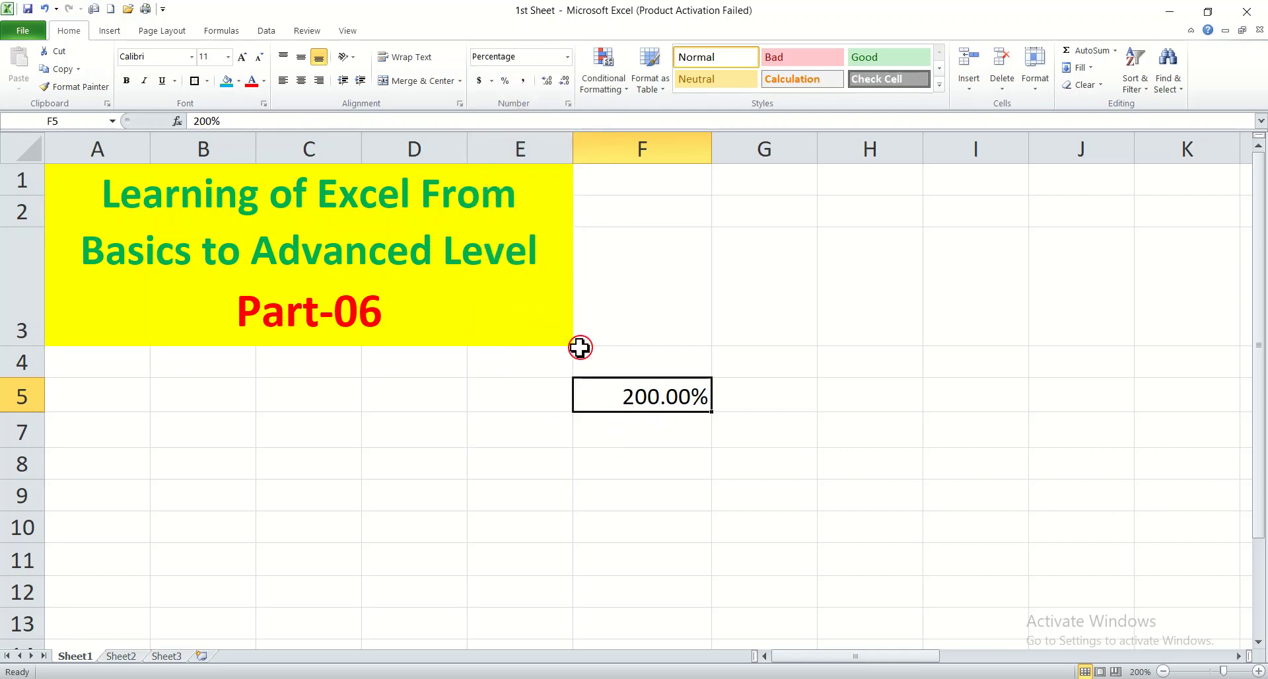
- Format the value in cell F5 as Fraction and after that as Scientific
left_click(567, 58)
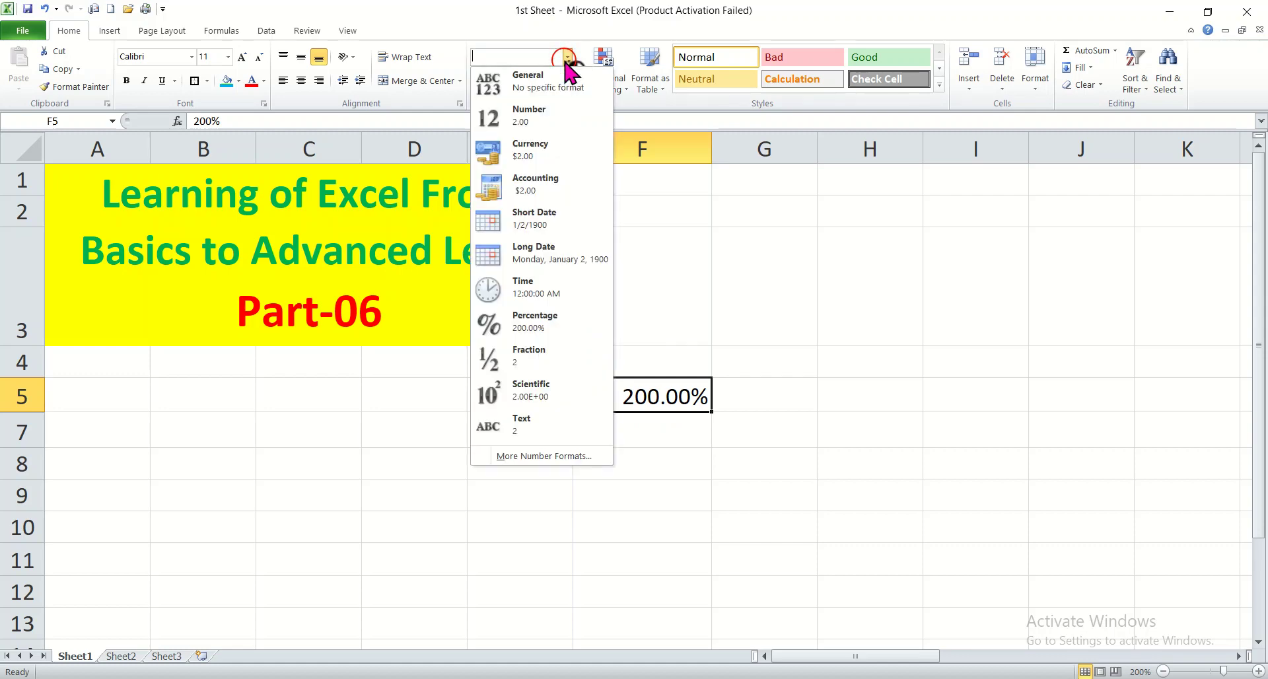
left_click(535, 358)
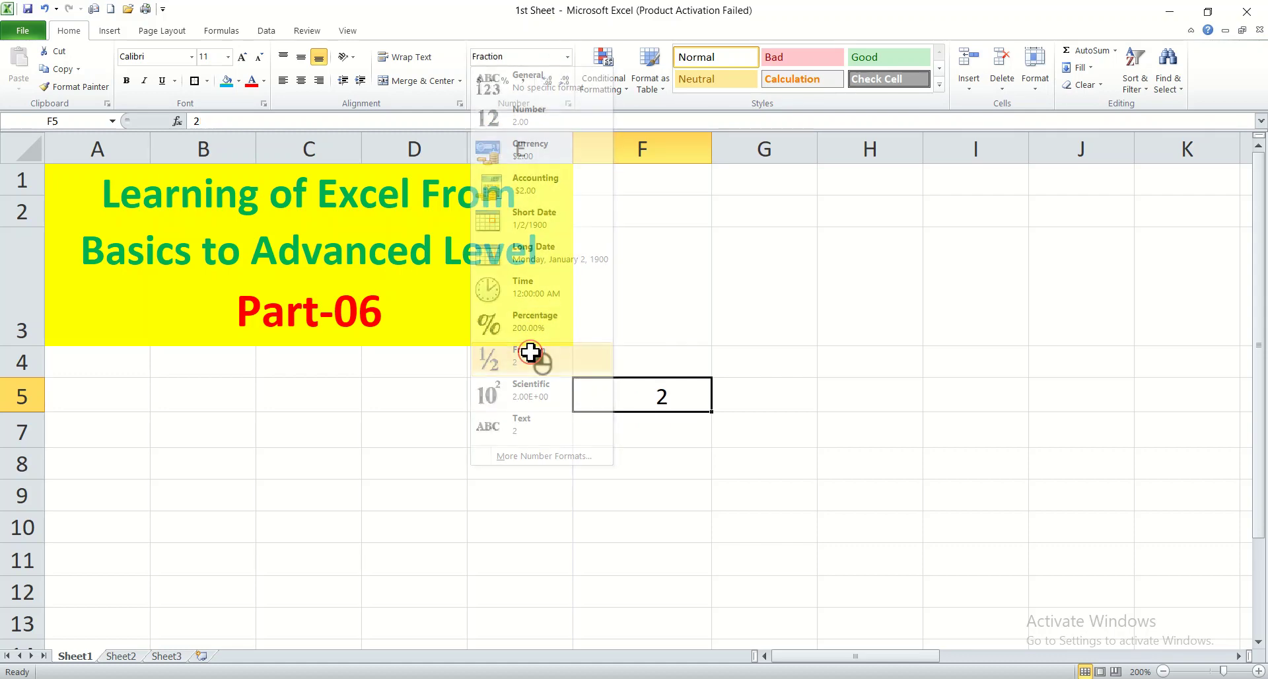
left_click(567, 57)
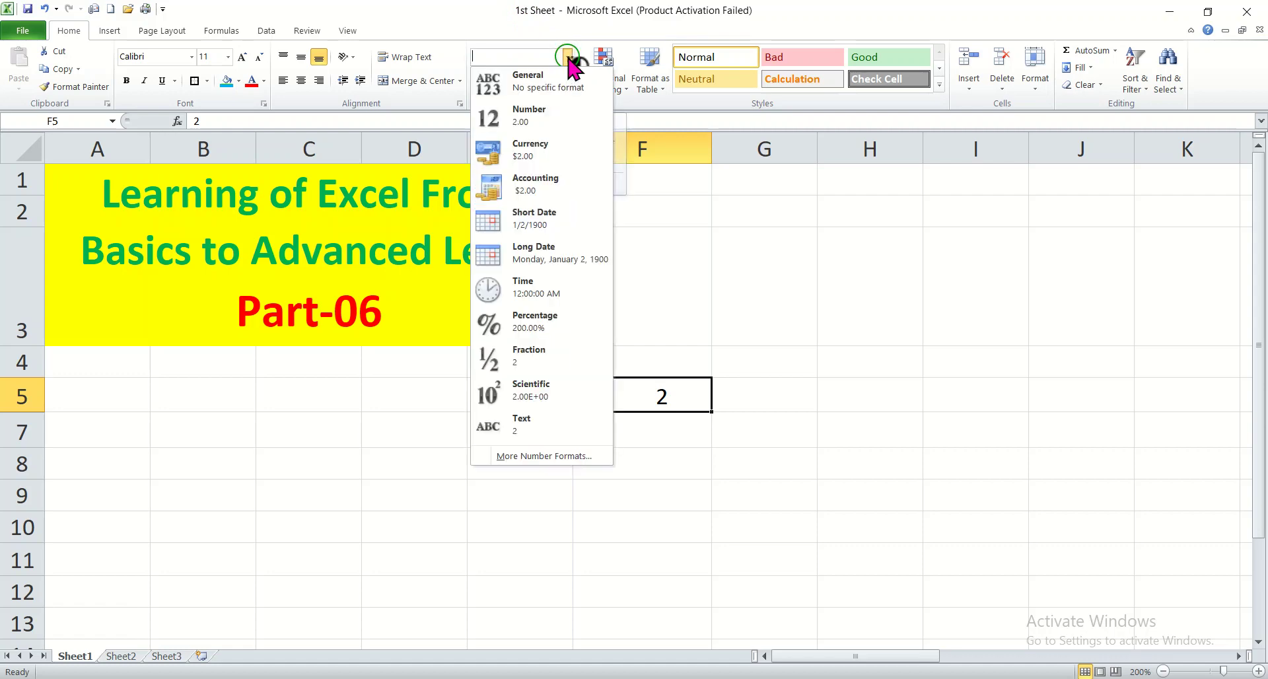
left_click(527, 397)
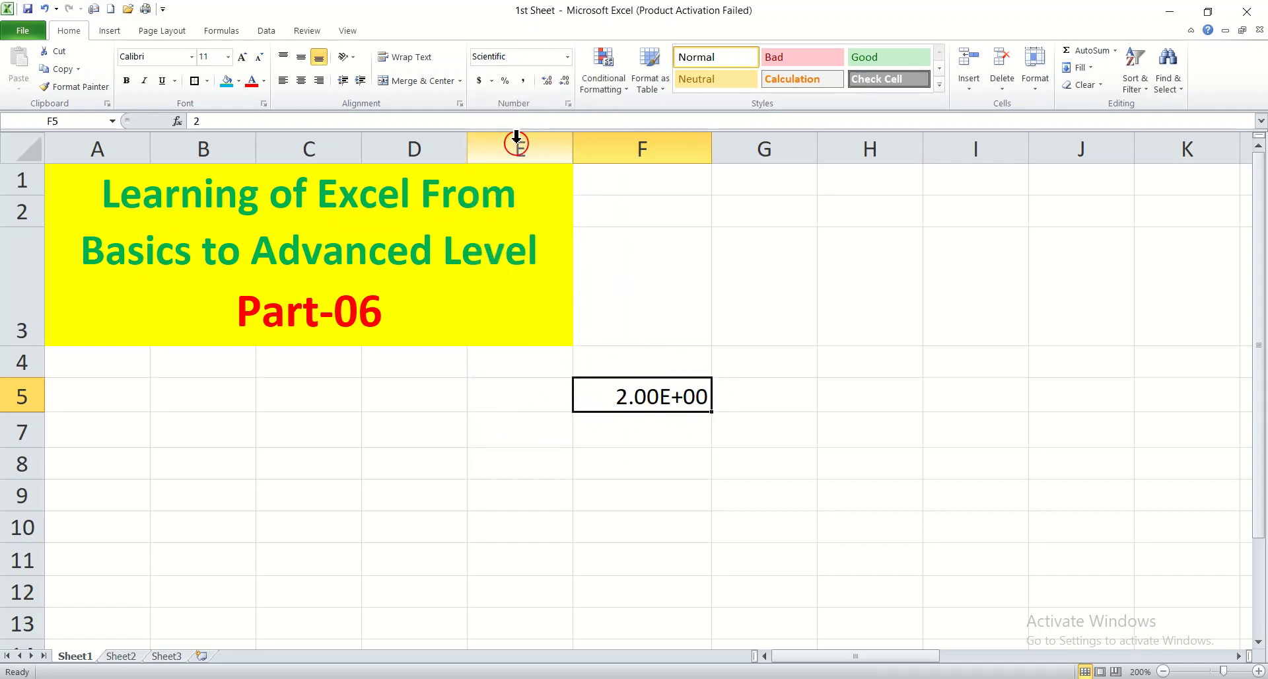
- Format the value in cell F5 as Text and review the available number formats without choosing another
left_click(566, 58)
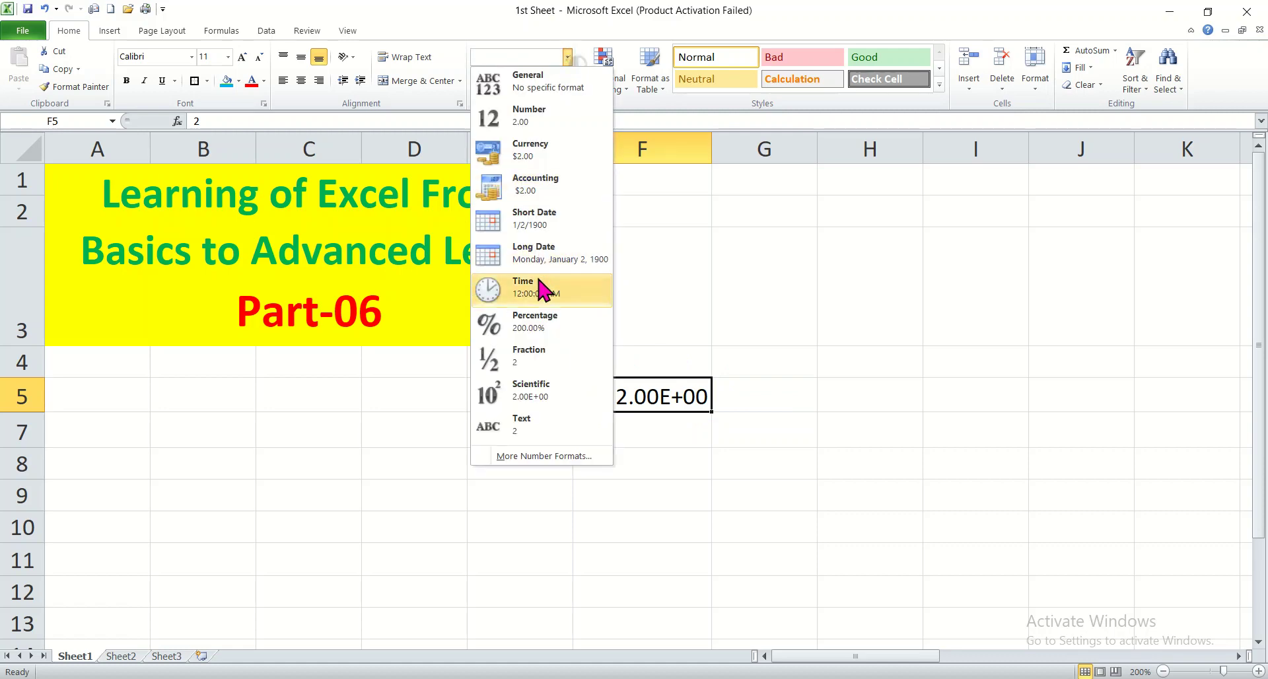
left_click(527, 433)
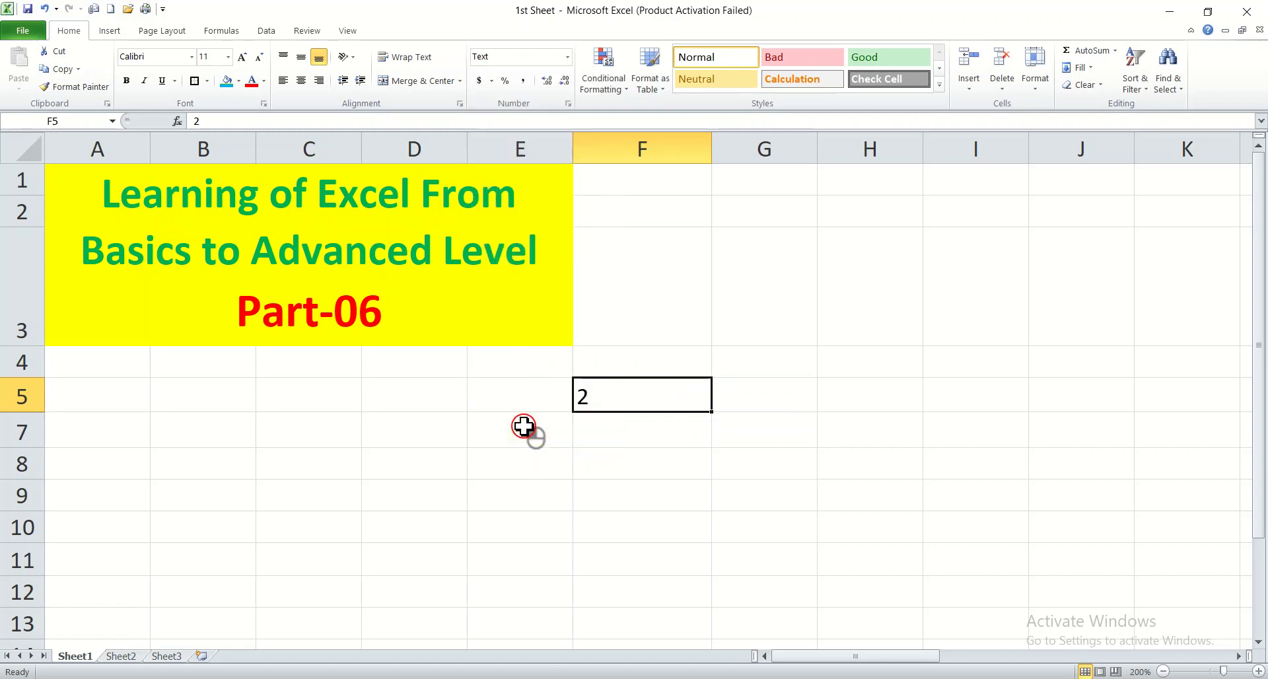
left_click(569, 58)
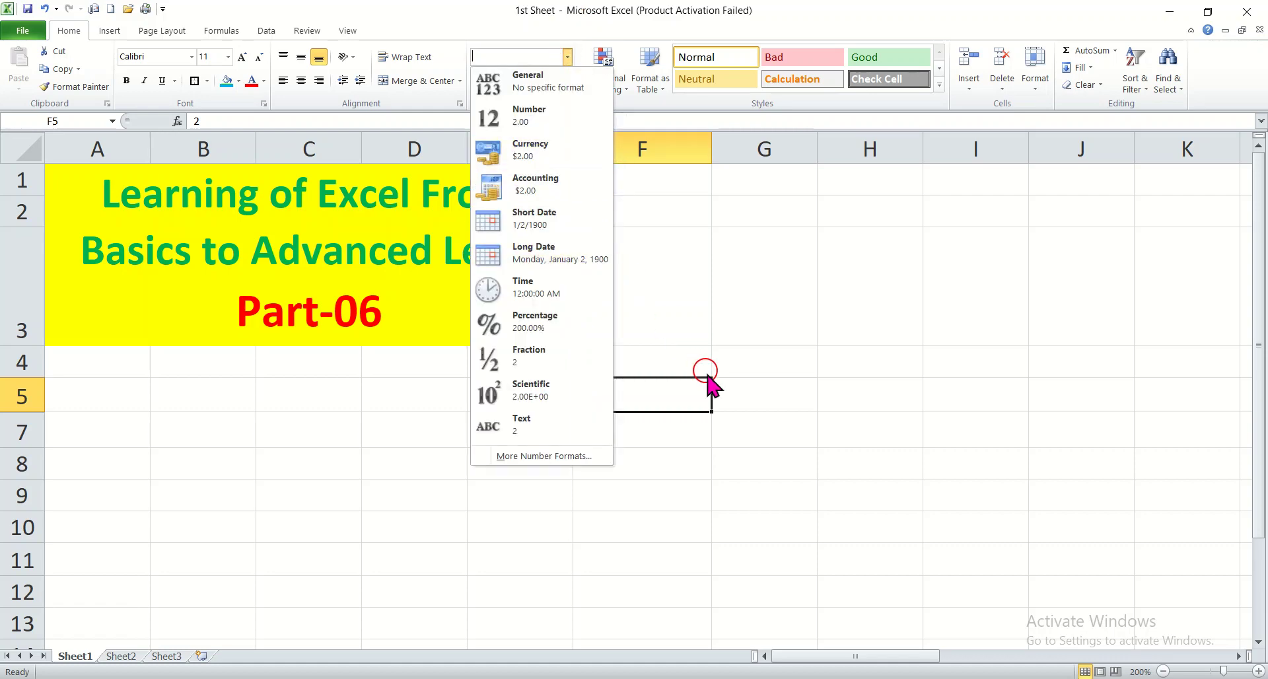
left_click(642, 437)
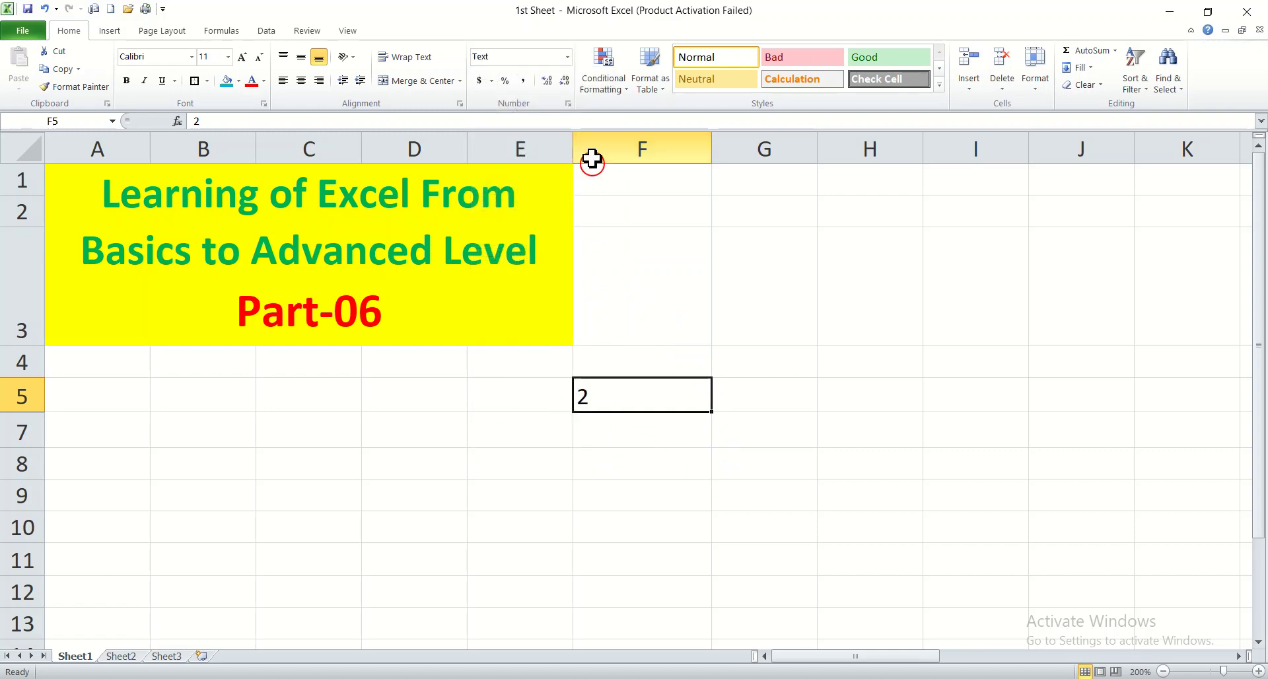
- Apply the dollar accounting format to F5, and switch its currency to CHF French (Switzerland)
left_click(480, 81)
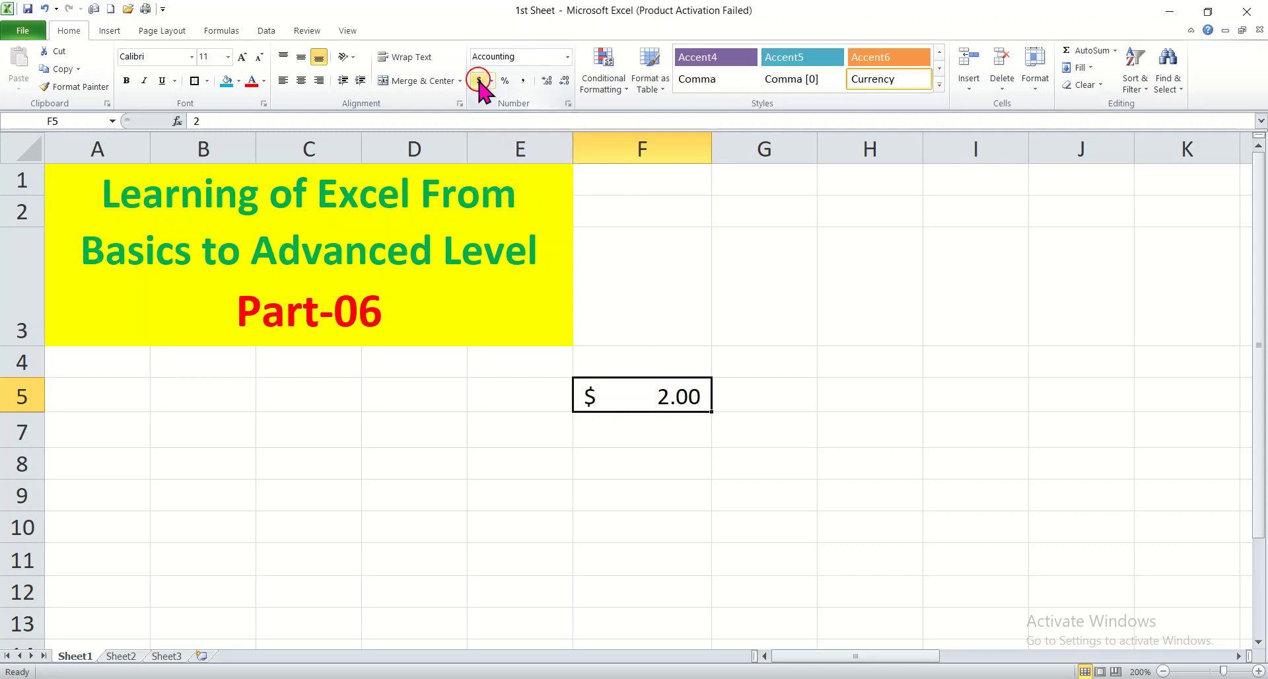
left_click(493, 80)
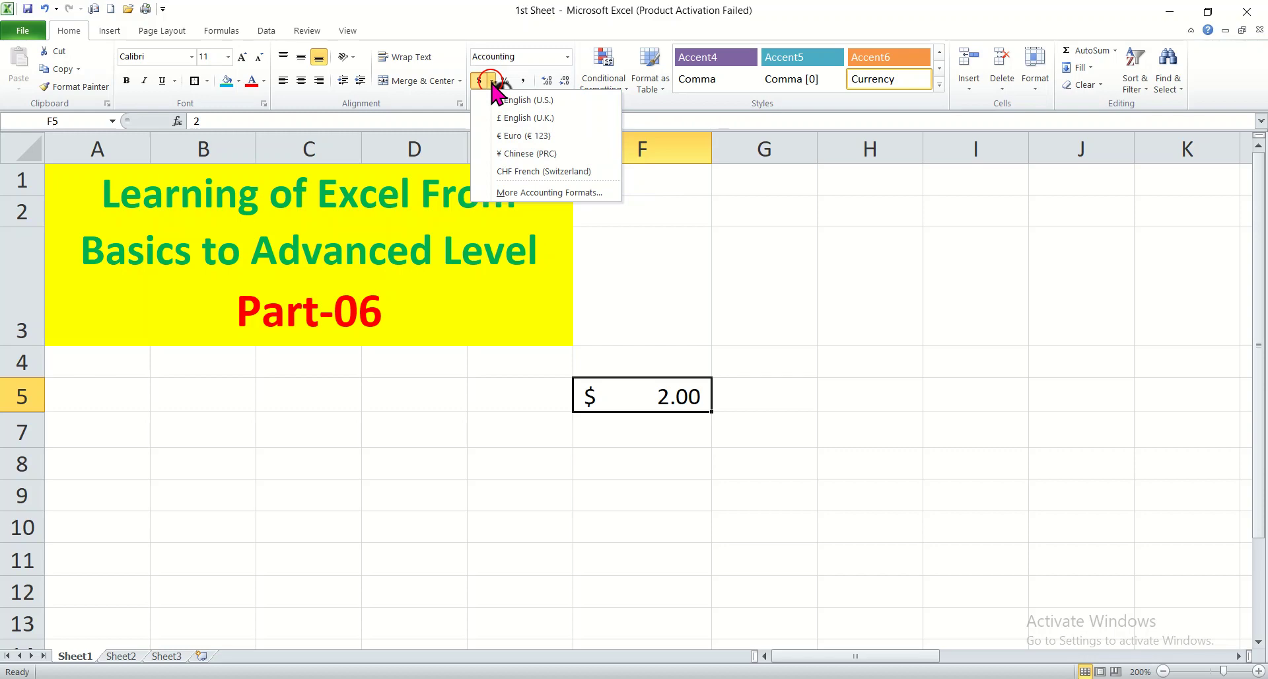
left_click(543, 173)
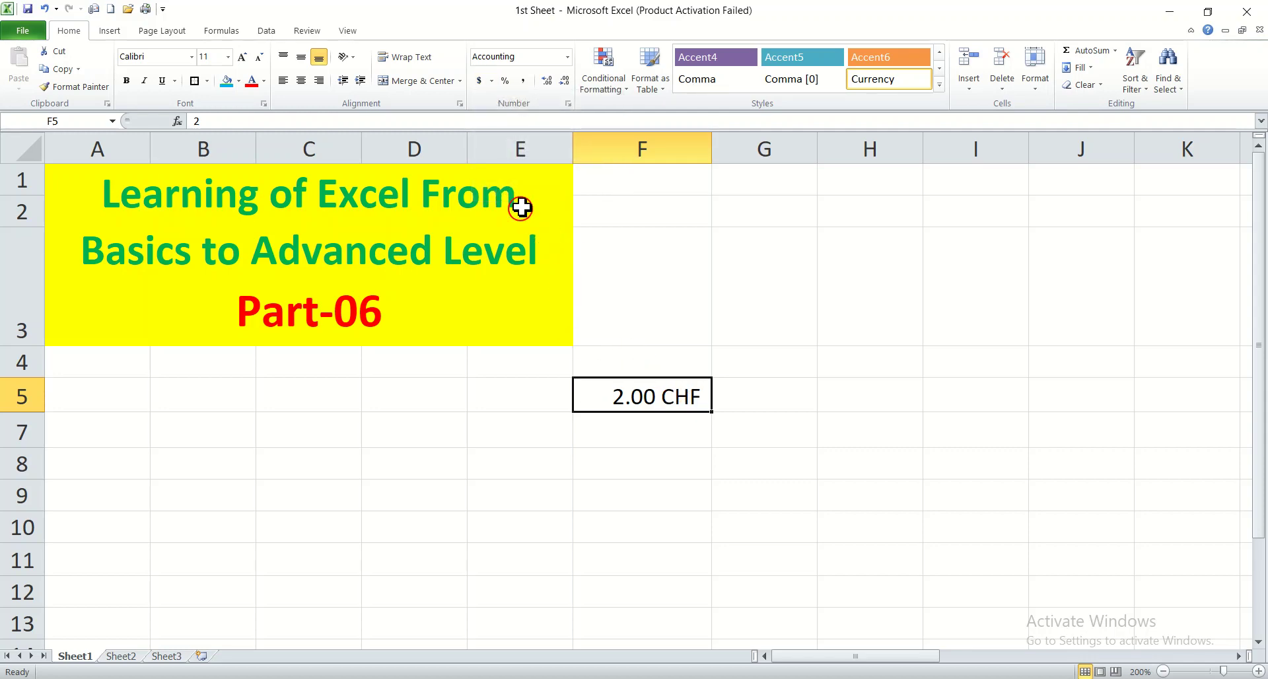
- Apply the Percent style to cell F5, and replace it with the Comma style
left_click(506, 81)
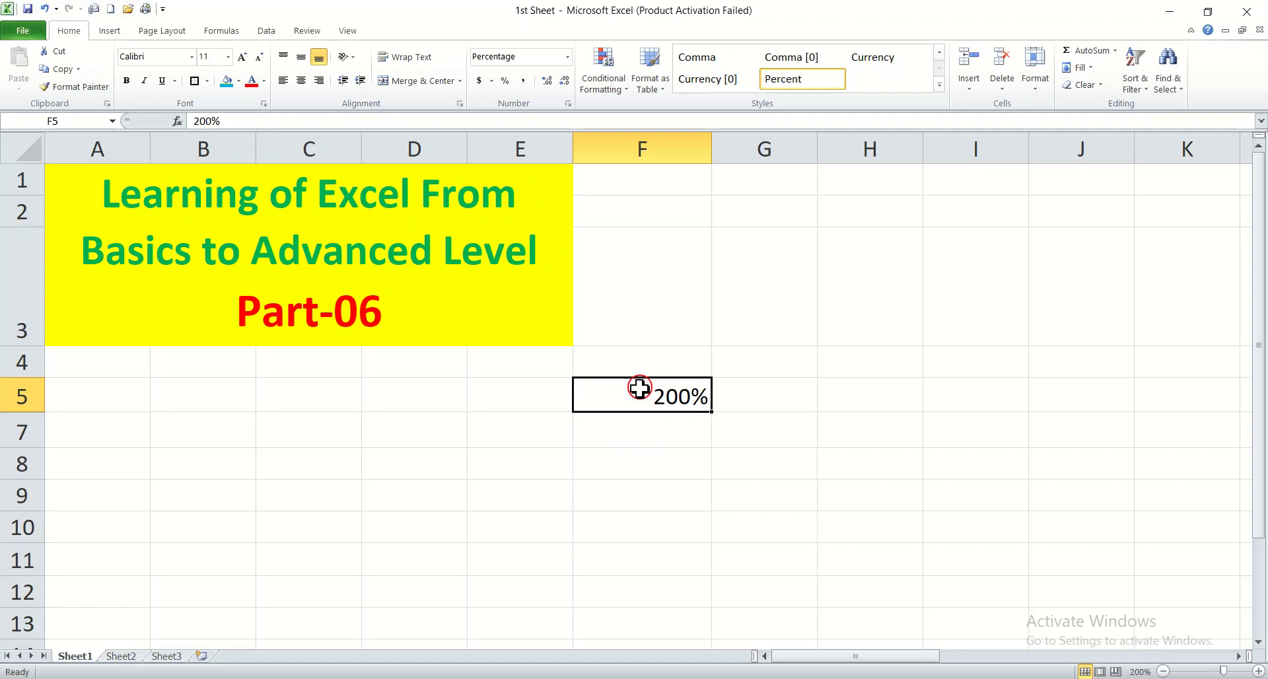
left_click(527, 81)
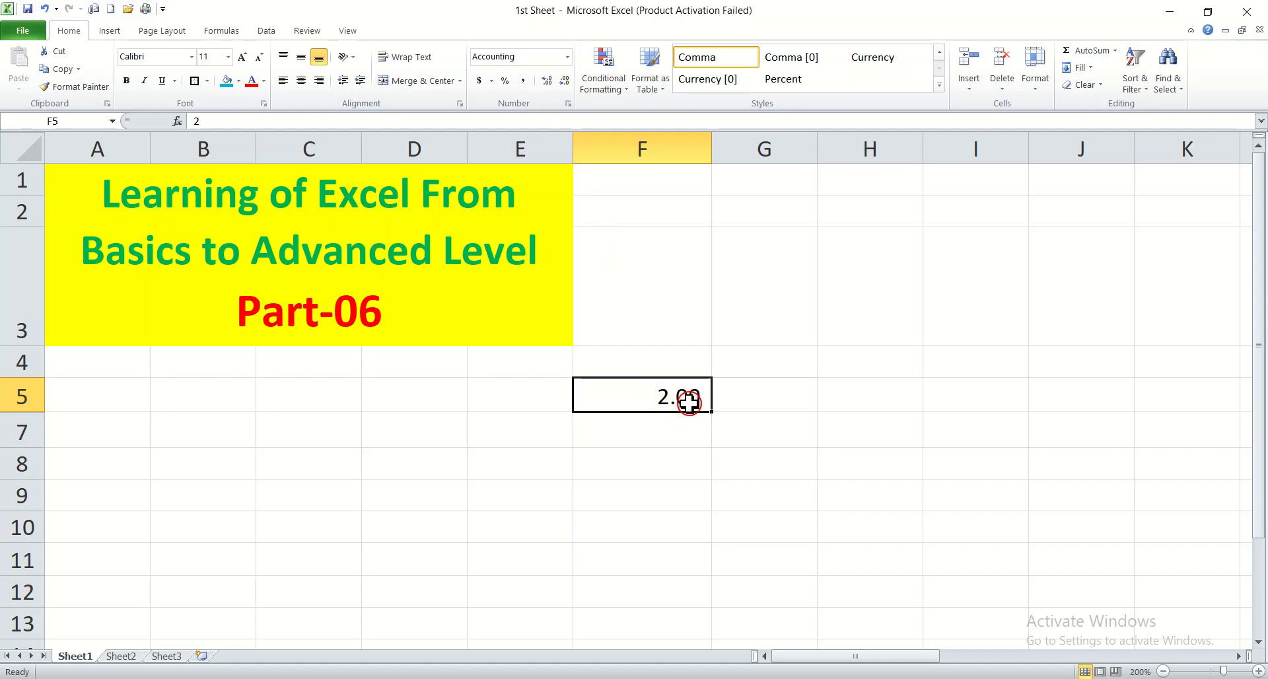
- Increase the decimals of the value in F5 to six places, and reduce them to none
left_click(547, 83)
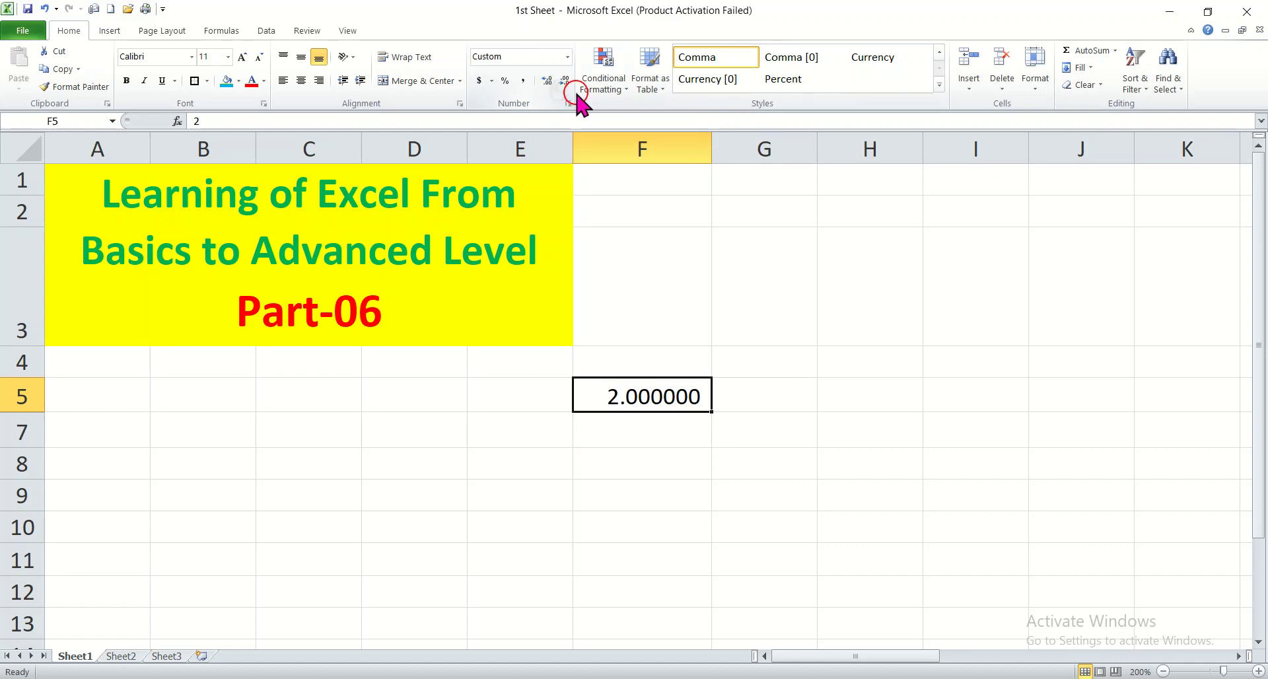
left_click(568, 88)
left_click(568, 88)
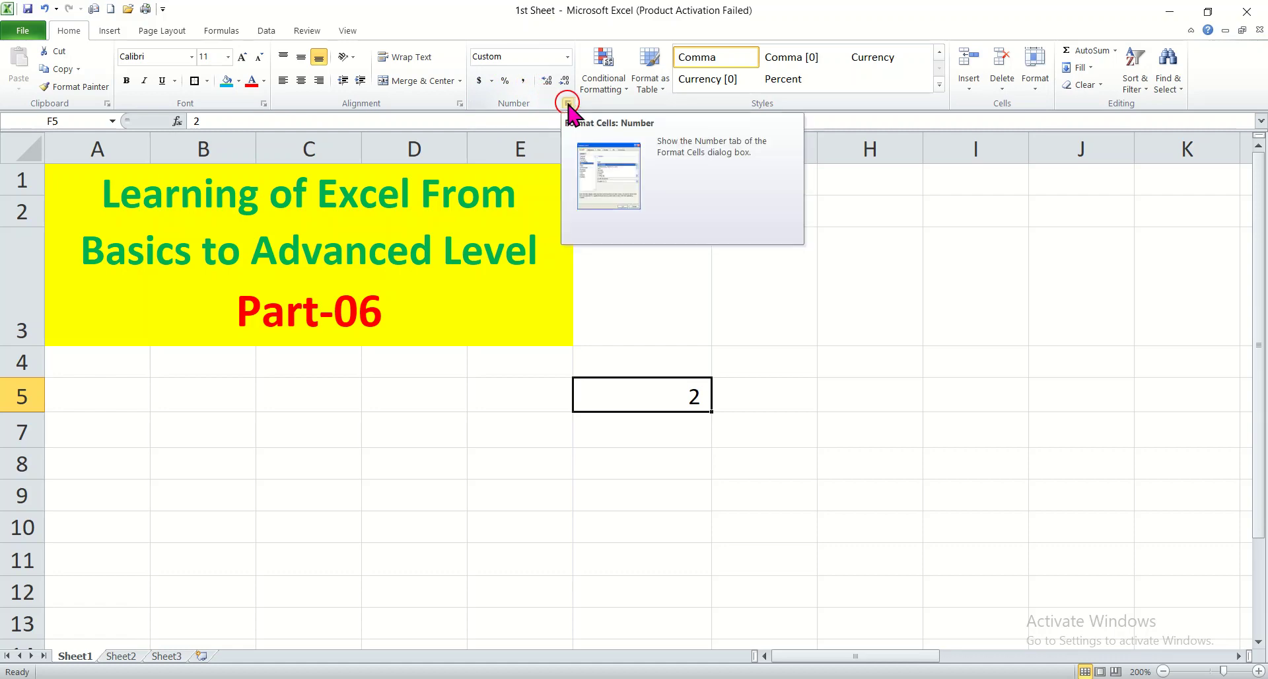
- Review the number settings of cell F5 in Format Cells and accept the selected custom format
left_click(567, 103)
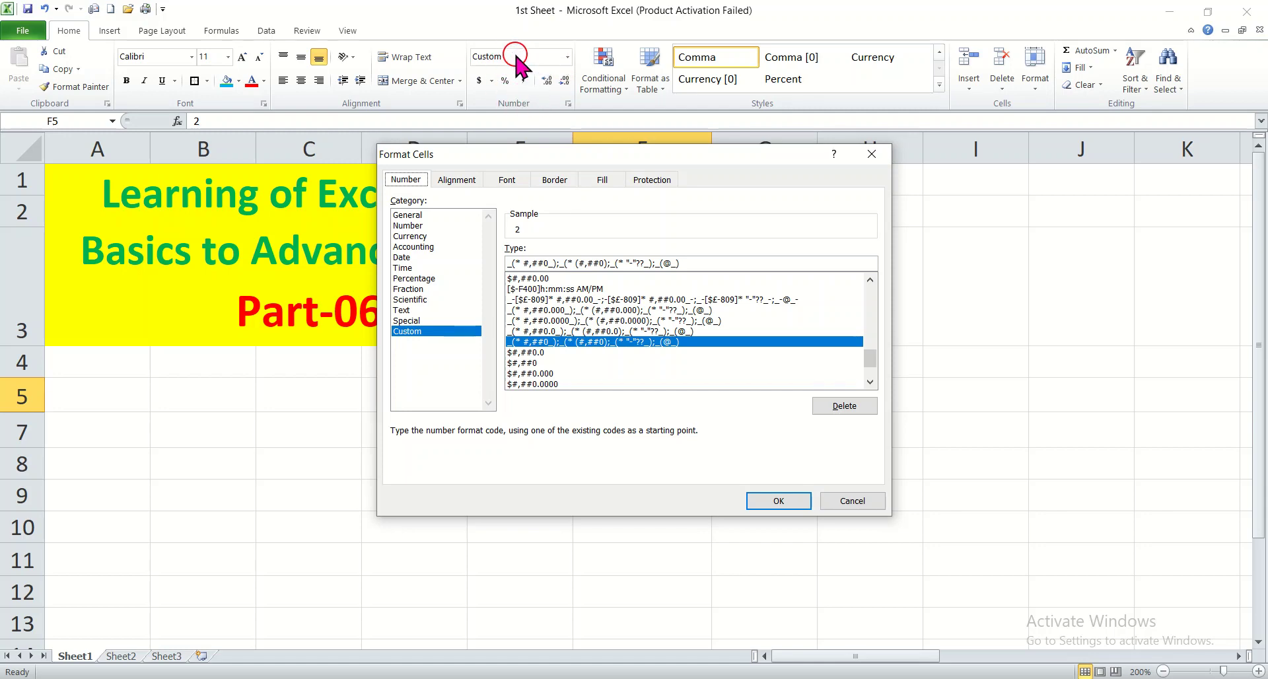
left_click(776, 502)
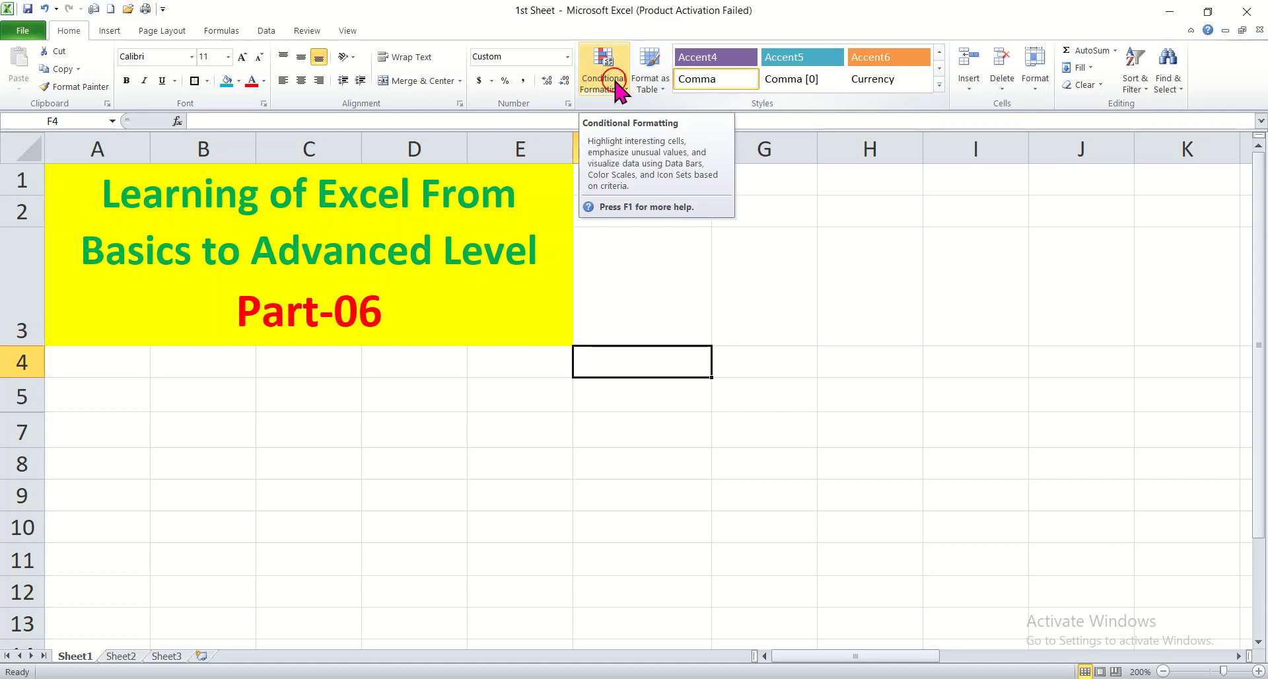
left_click(615, 81)
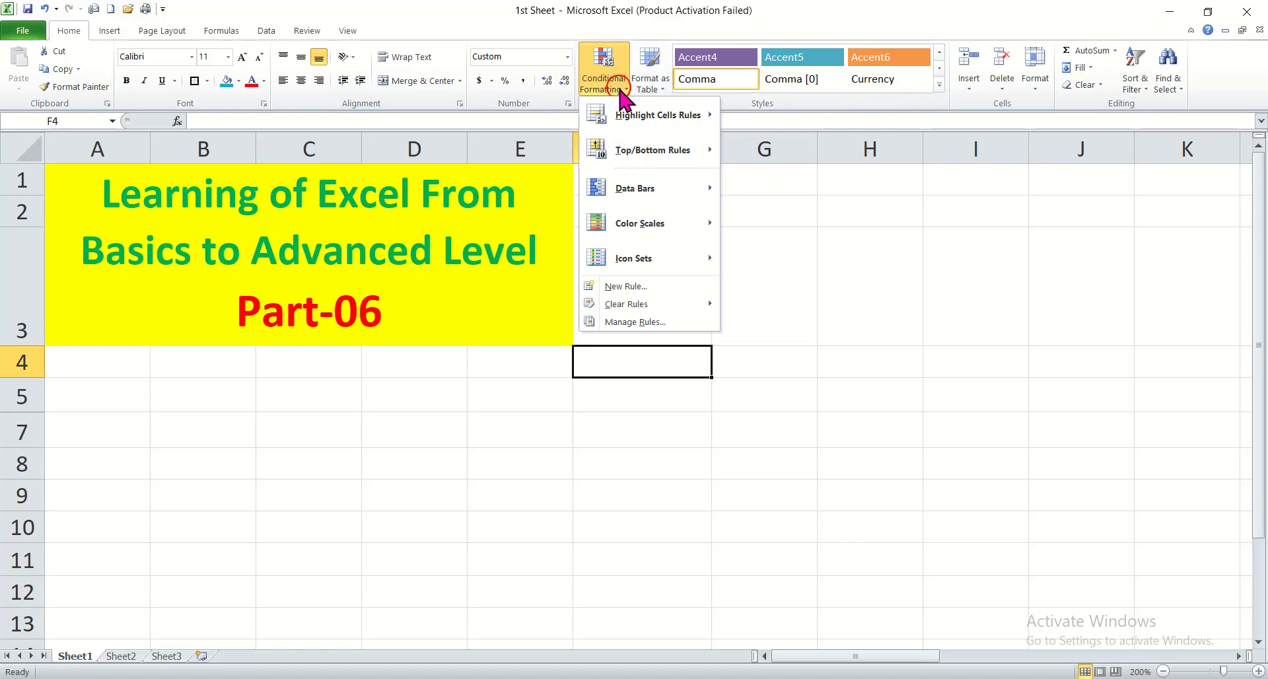
mouse_move(696, 118)
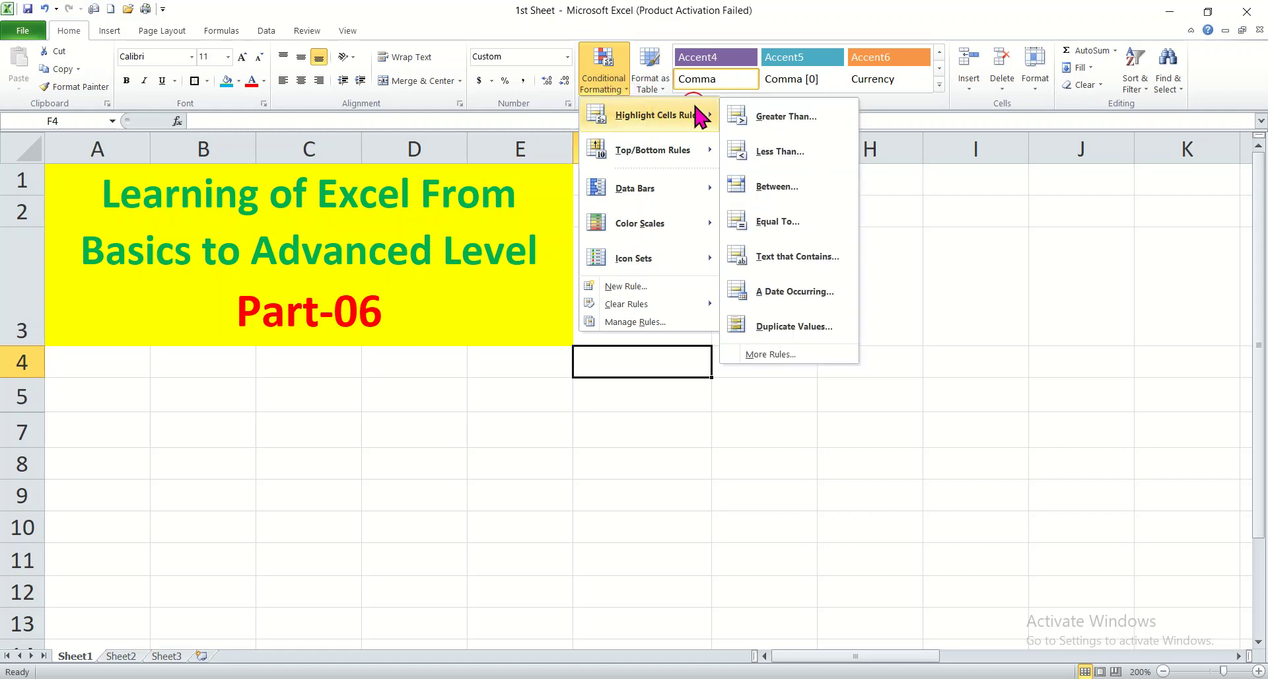
left_click(605, 86)
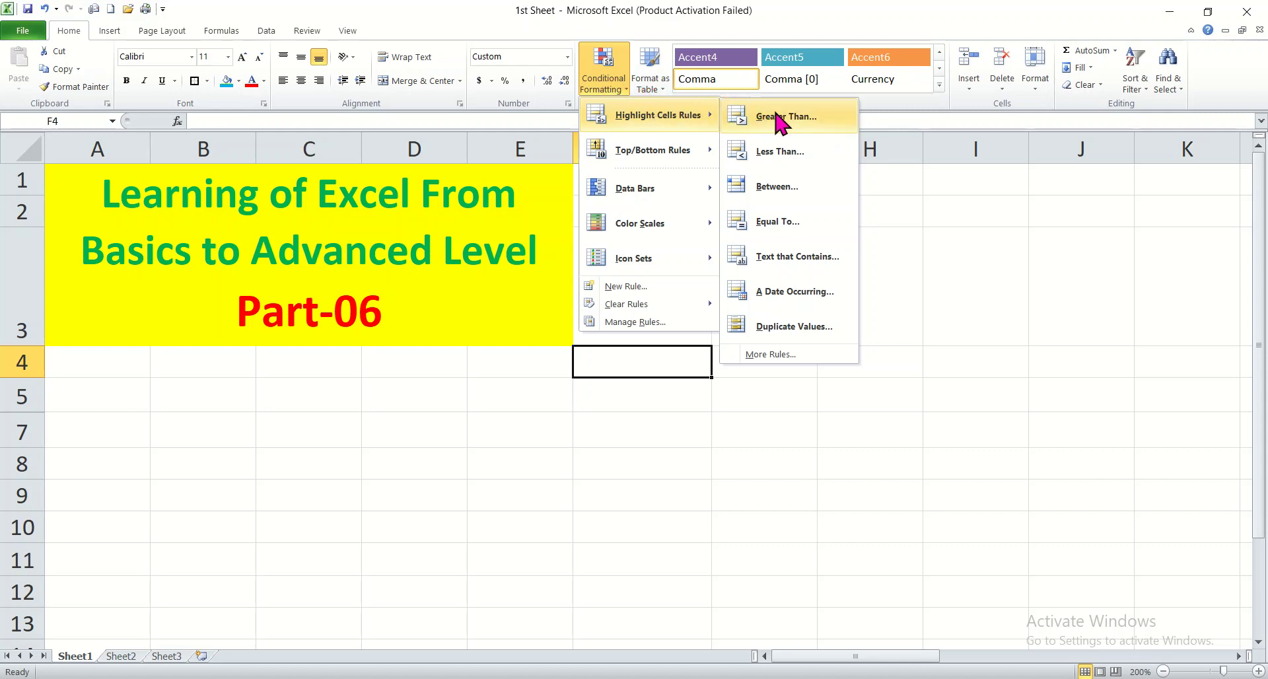
left_click(928, 320)
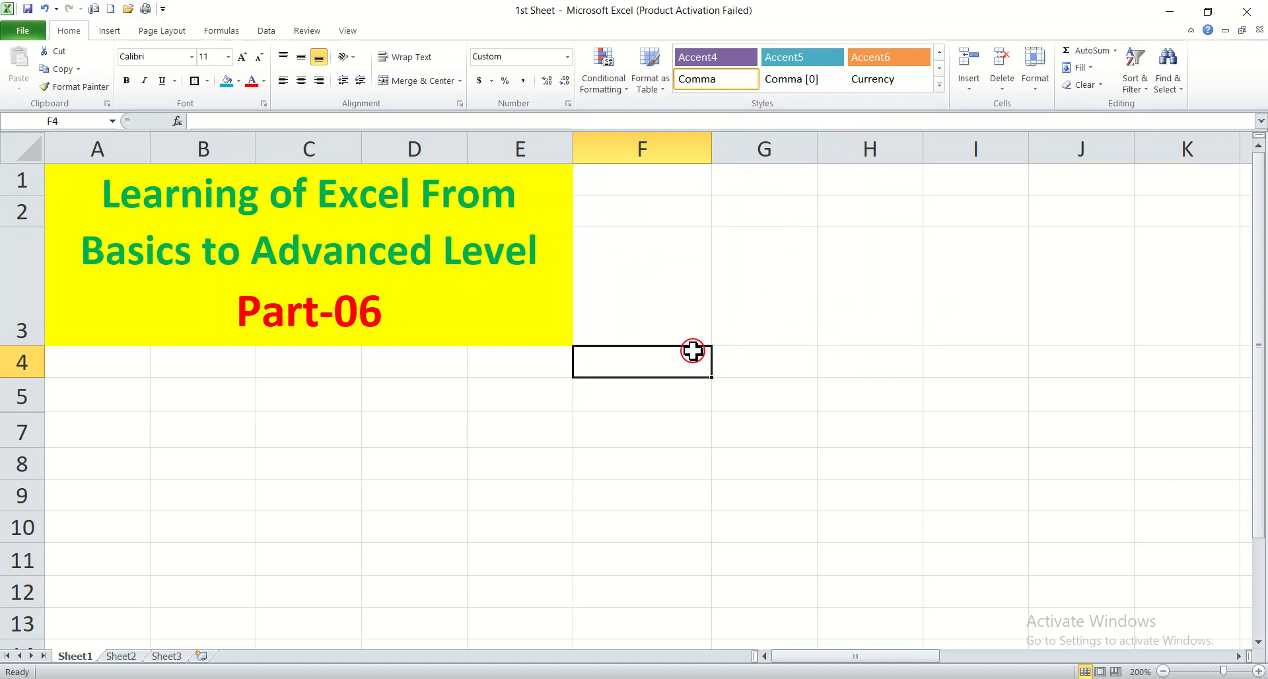
- Enter 1, 2, 4, 9, 4, 6, 7, 10, 20, 12 and 14 down the visible cells of column F from F4 to F15
type("1")
key("Return")
type("2")
key("Return")
type("4")
key("Return")
type("9")
key("Return")
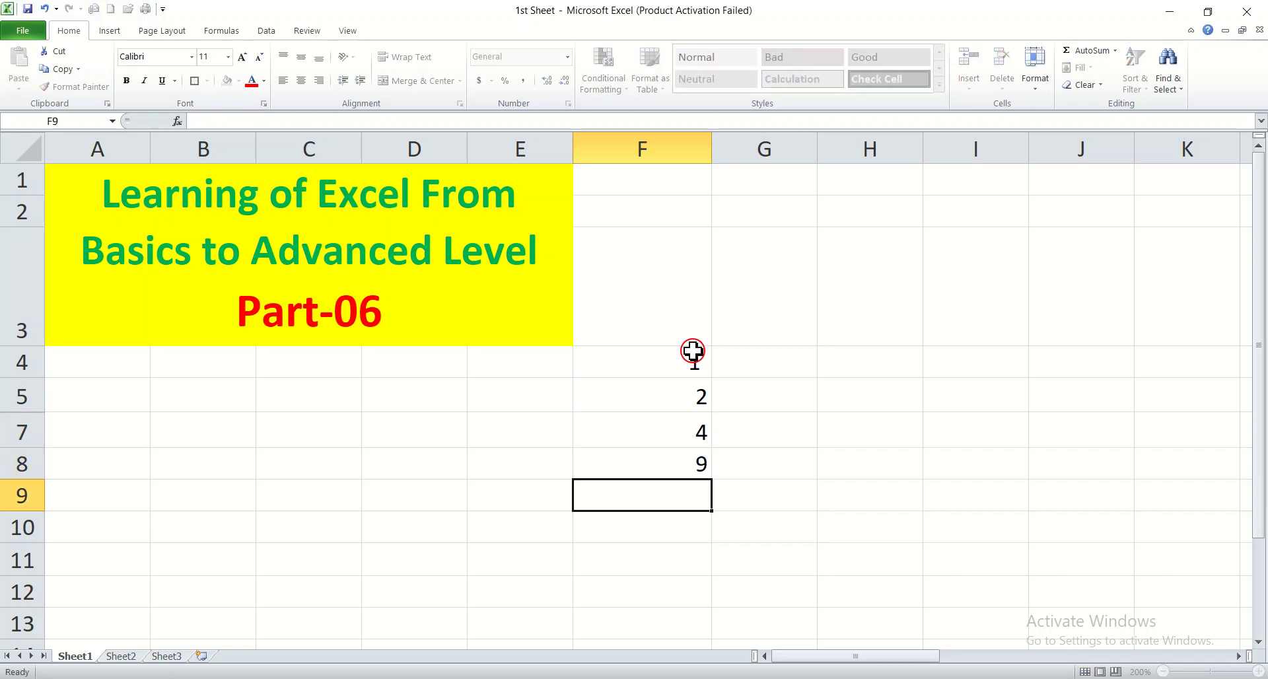
type("4")
key("Return")
type("6")
key("Return")
type("7")
key("Return")
type("10")
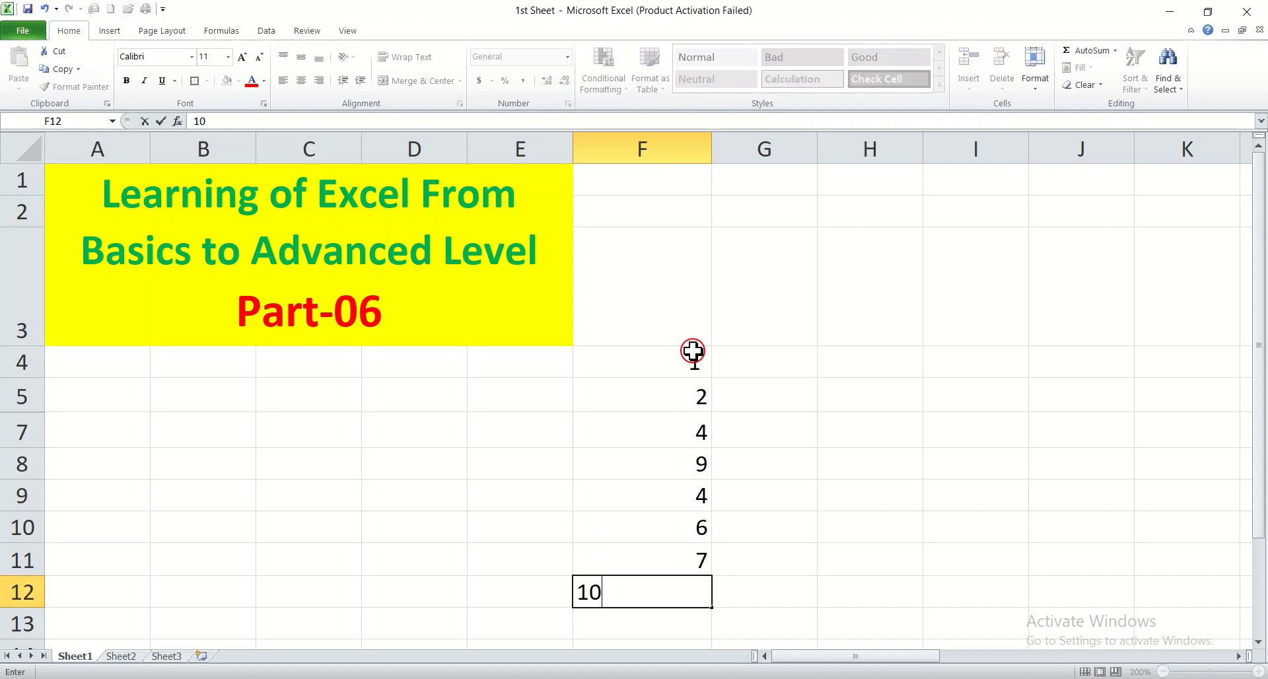
key("Return")
type("2")
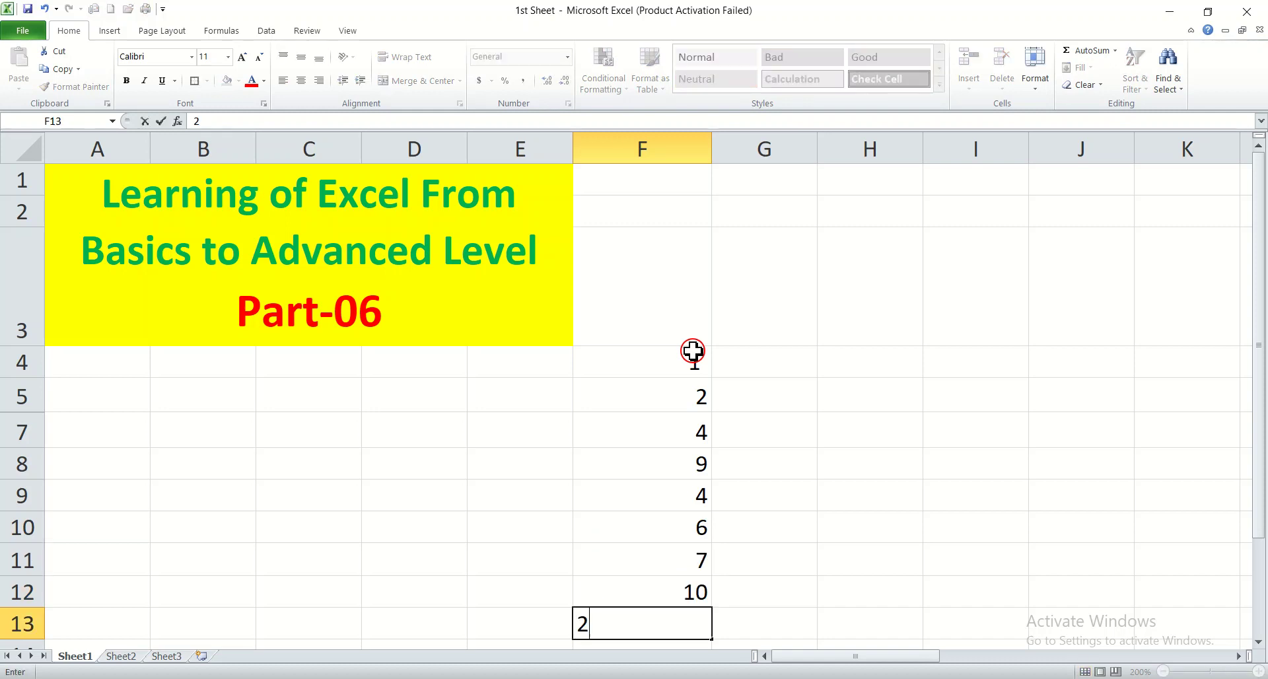
type("0")
key("Return")
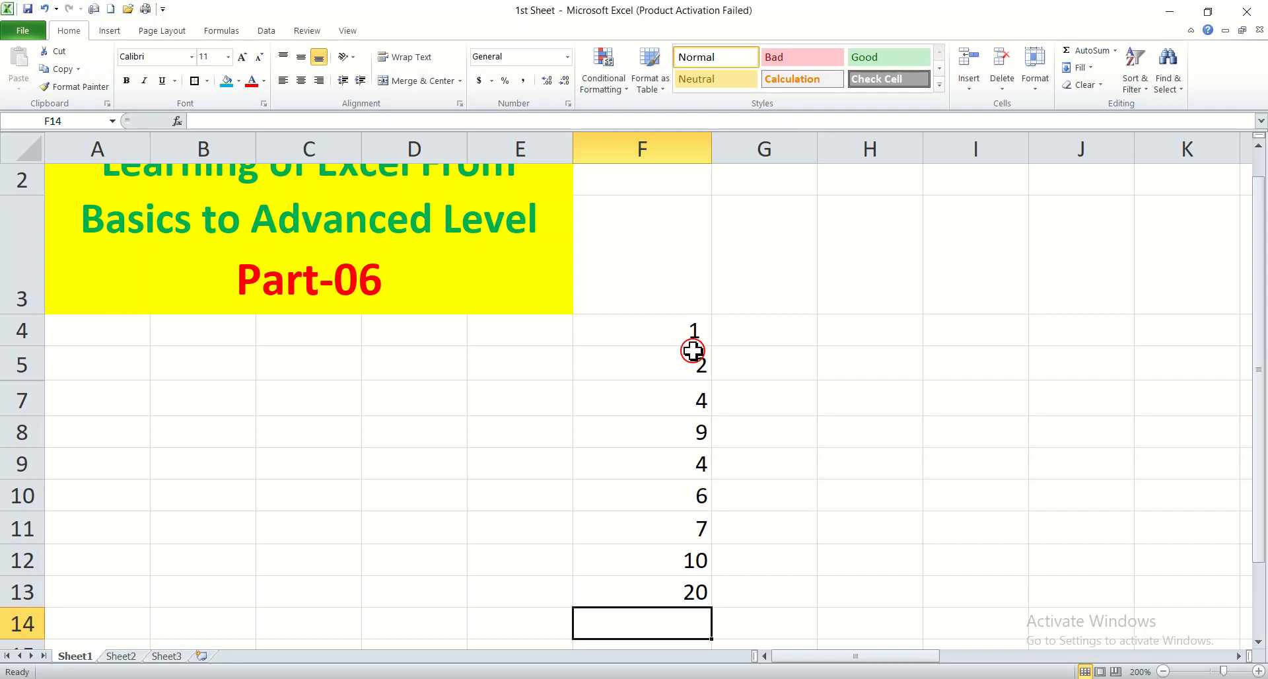
type("12")
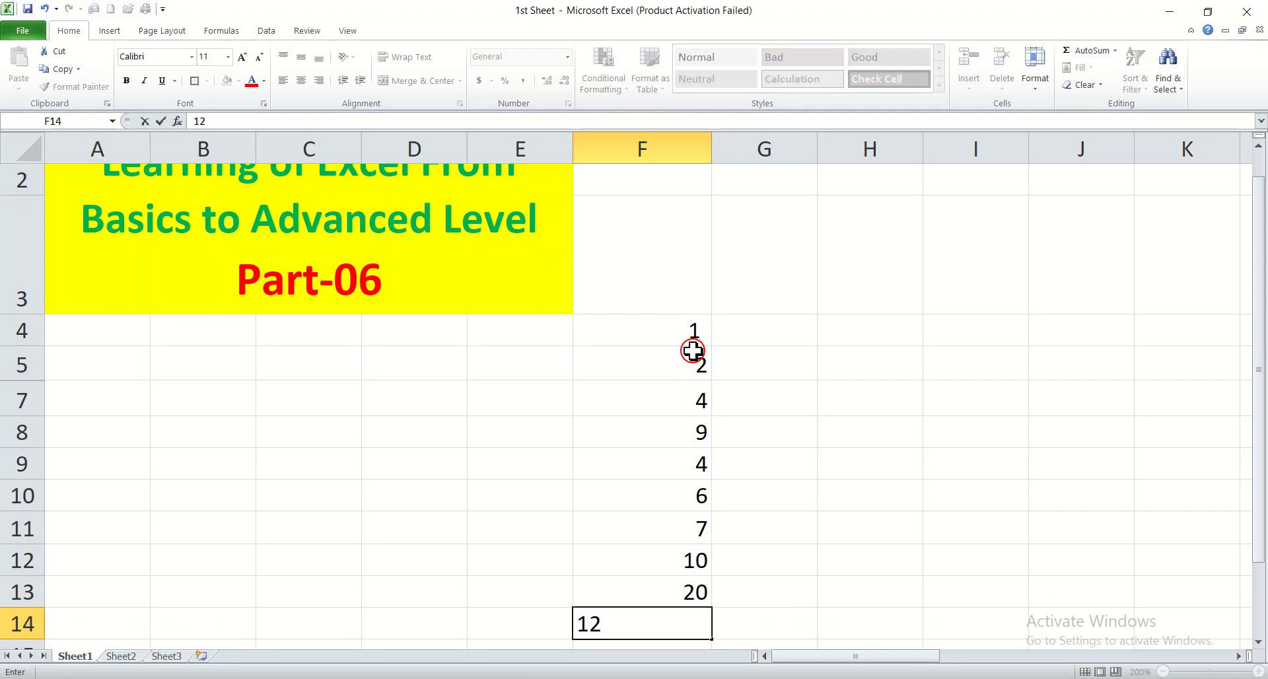
key("Return")
type("14")
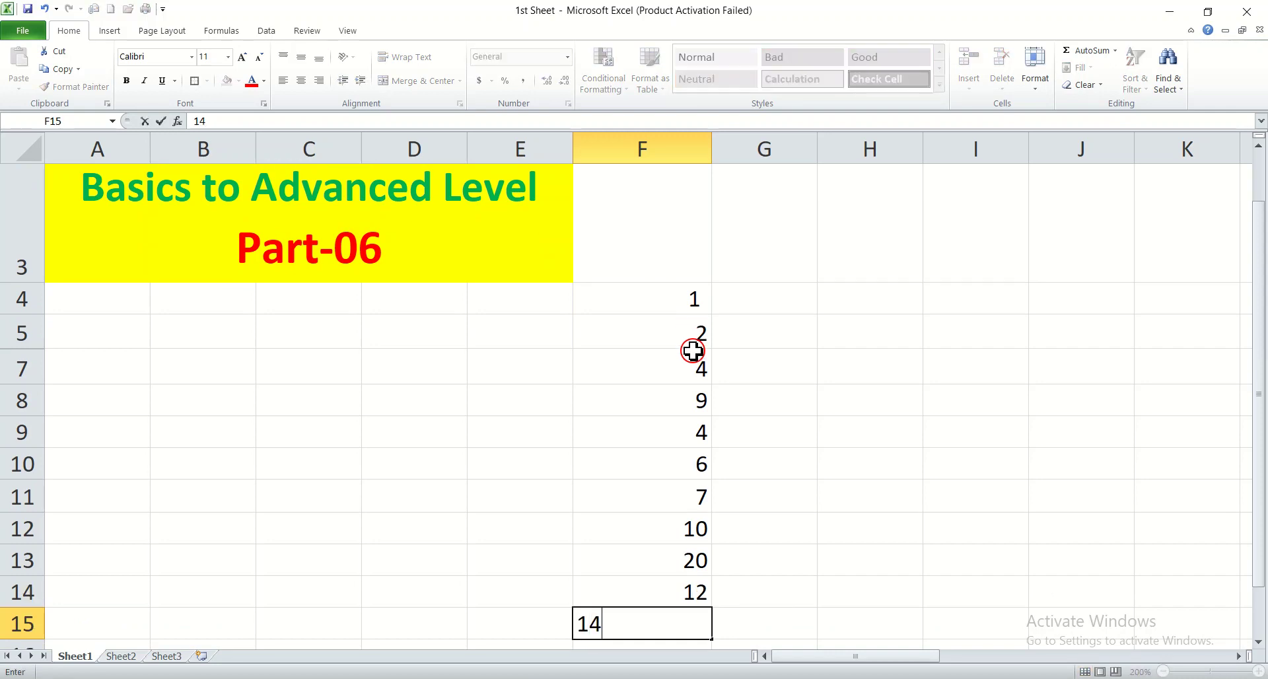
key("Return")
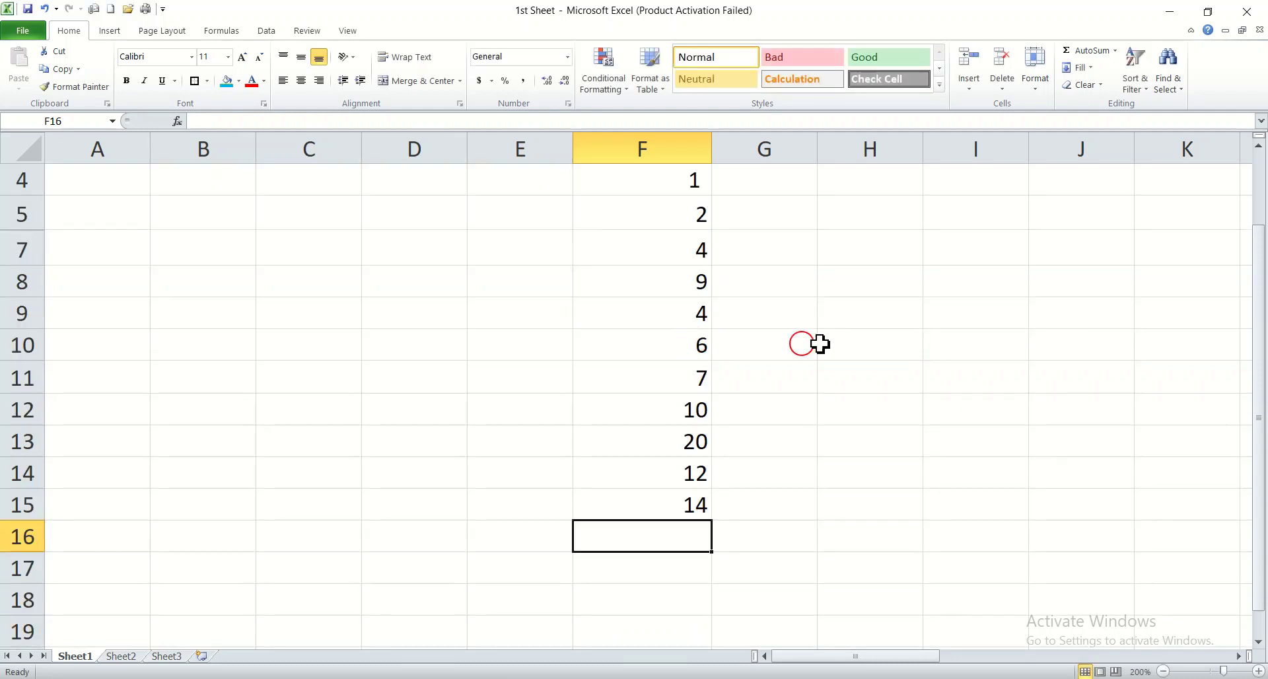
left_click(902, 339)
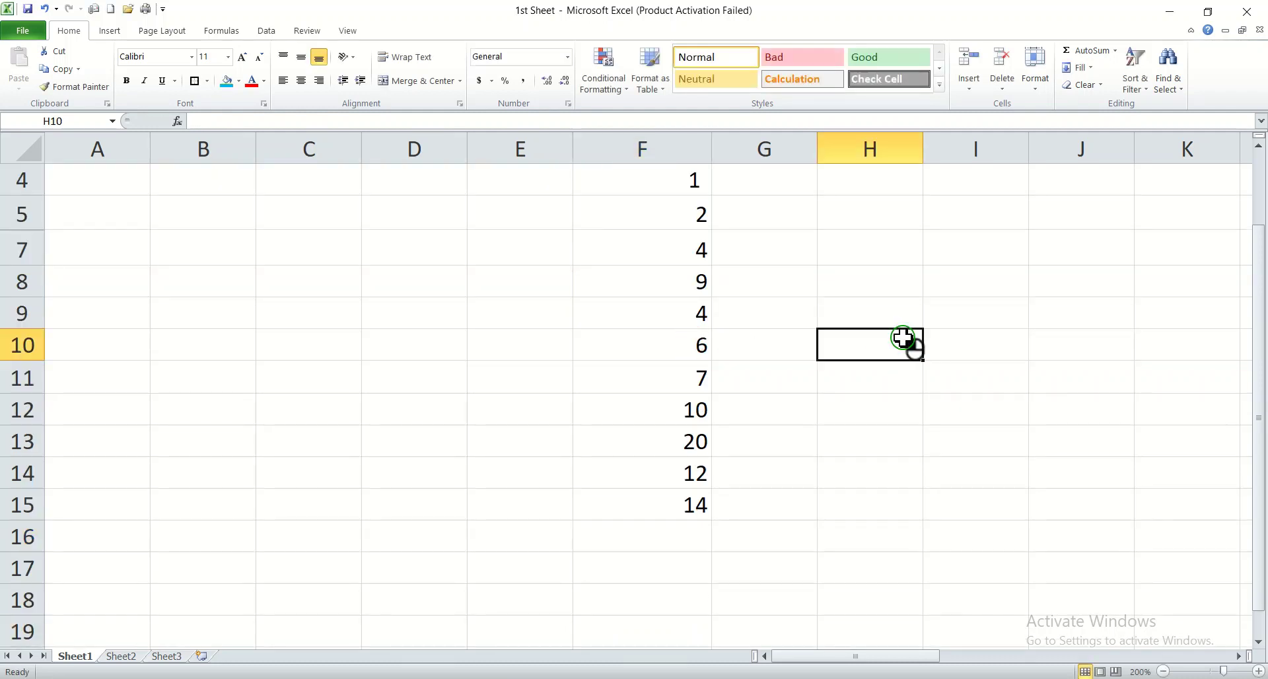
- Select the numbers in cells F4 through F15
left_click(640, 176)
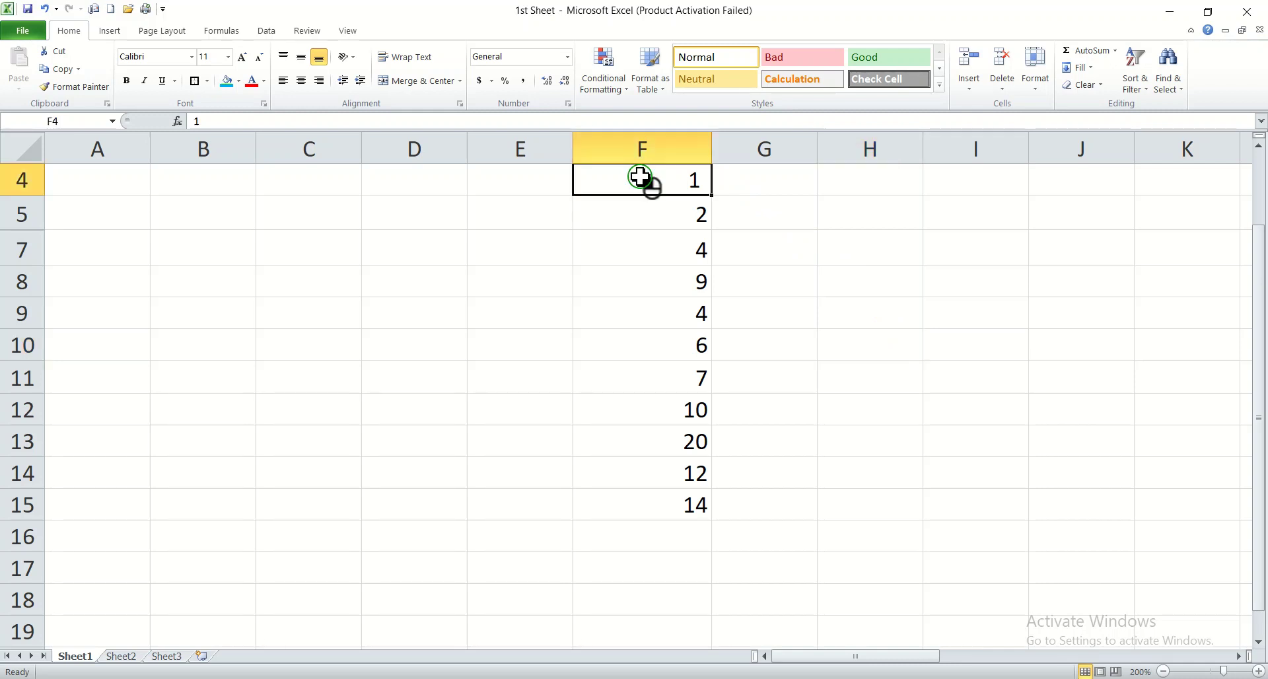
left_click_drag(640, 176, 708, 496)
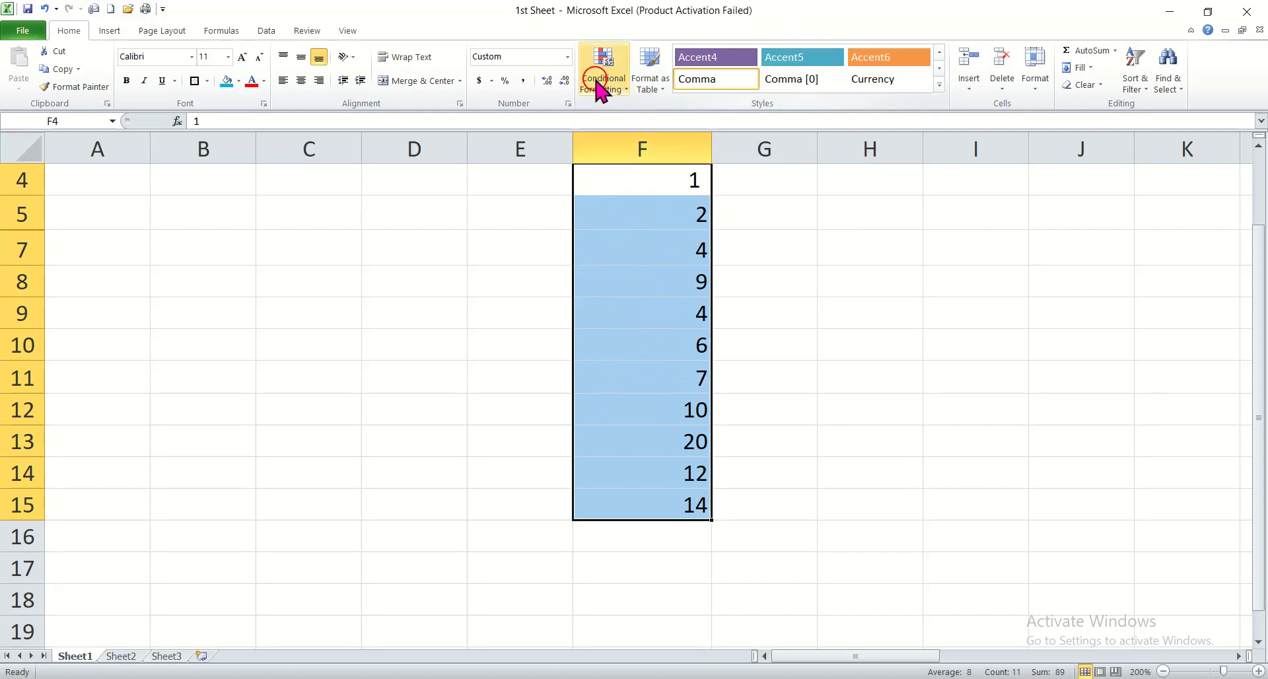
left_click(613, 90)
mouse_move(668, 116)
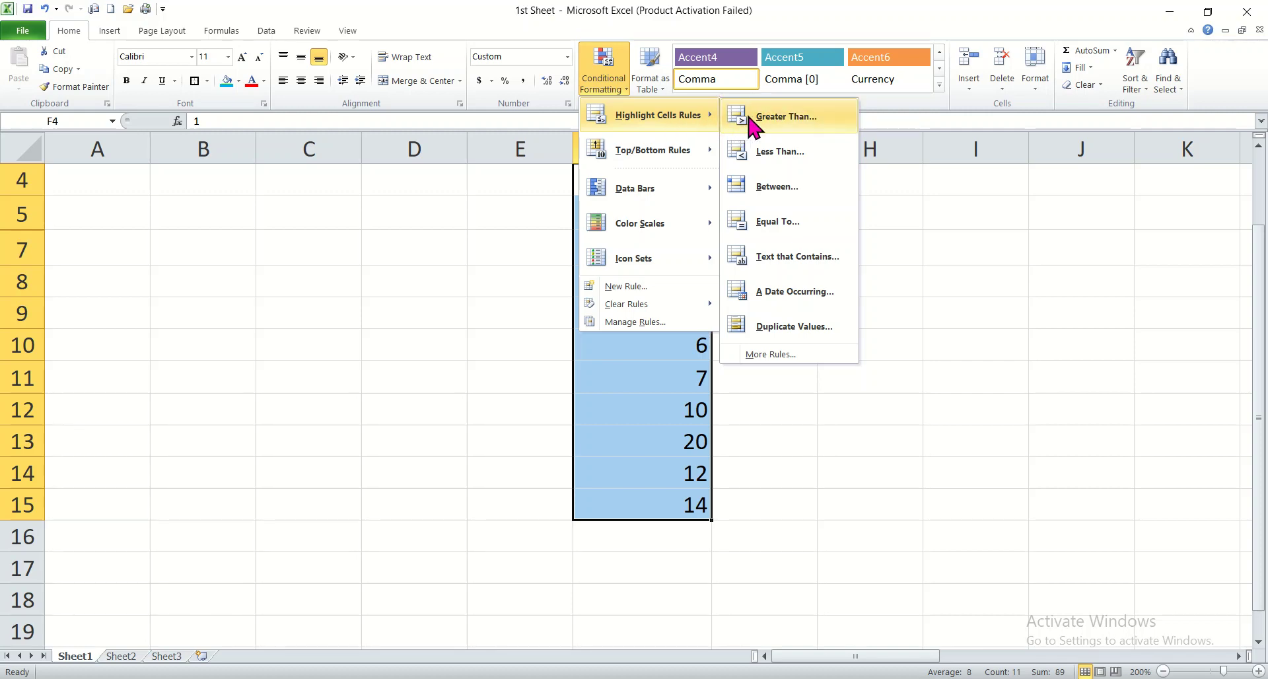
left_click(769, 354)
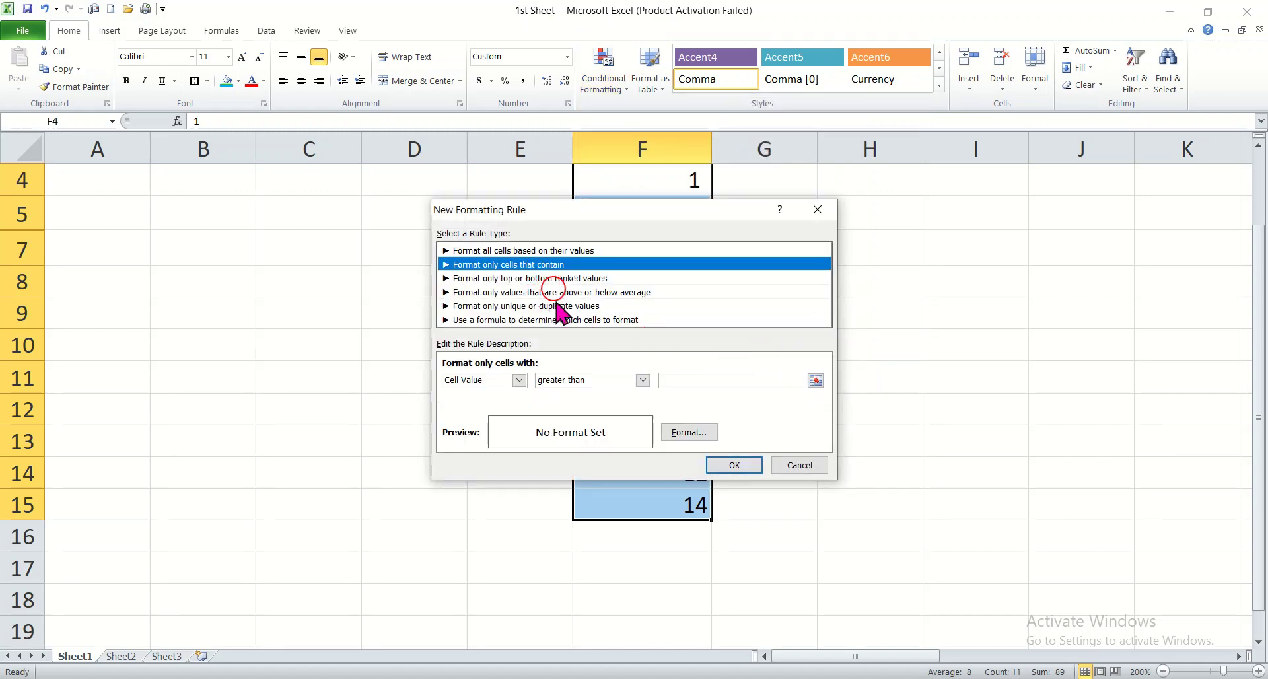
left_click(733, 465)
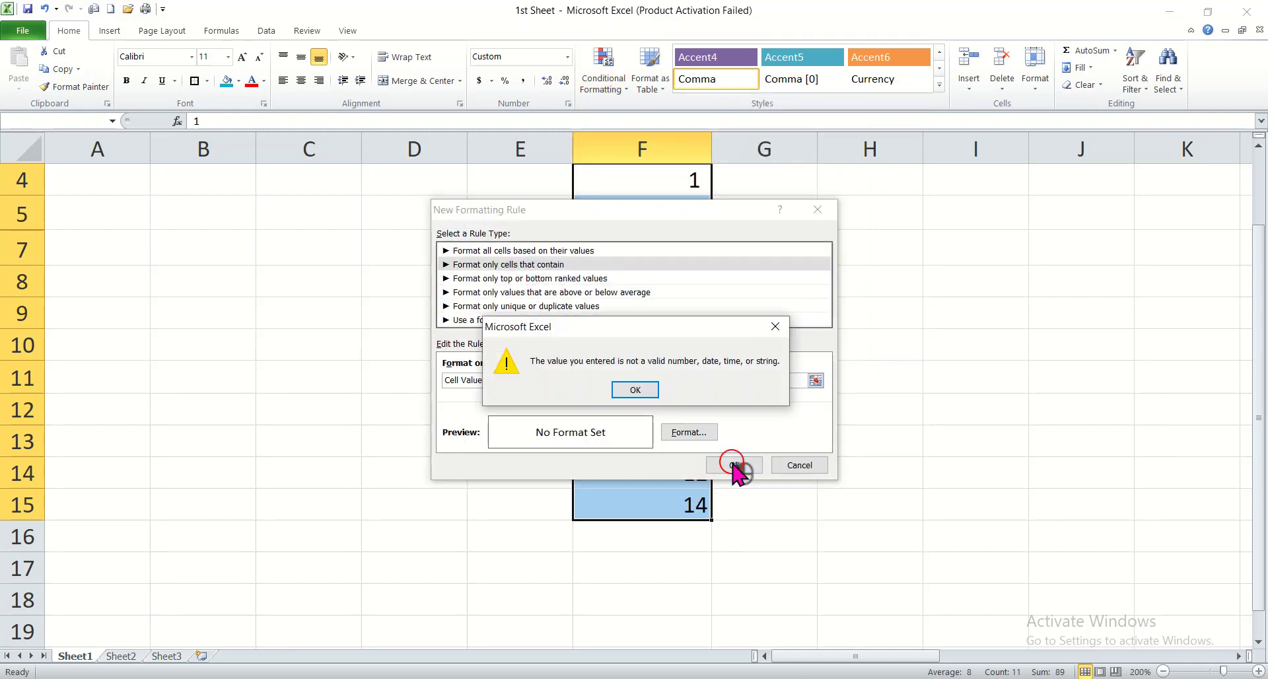
left_click(782, 325)
left_click(800, 465)
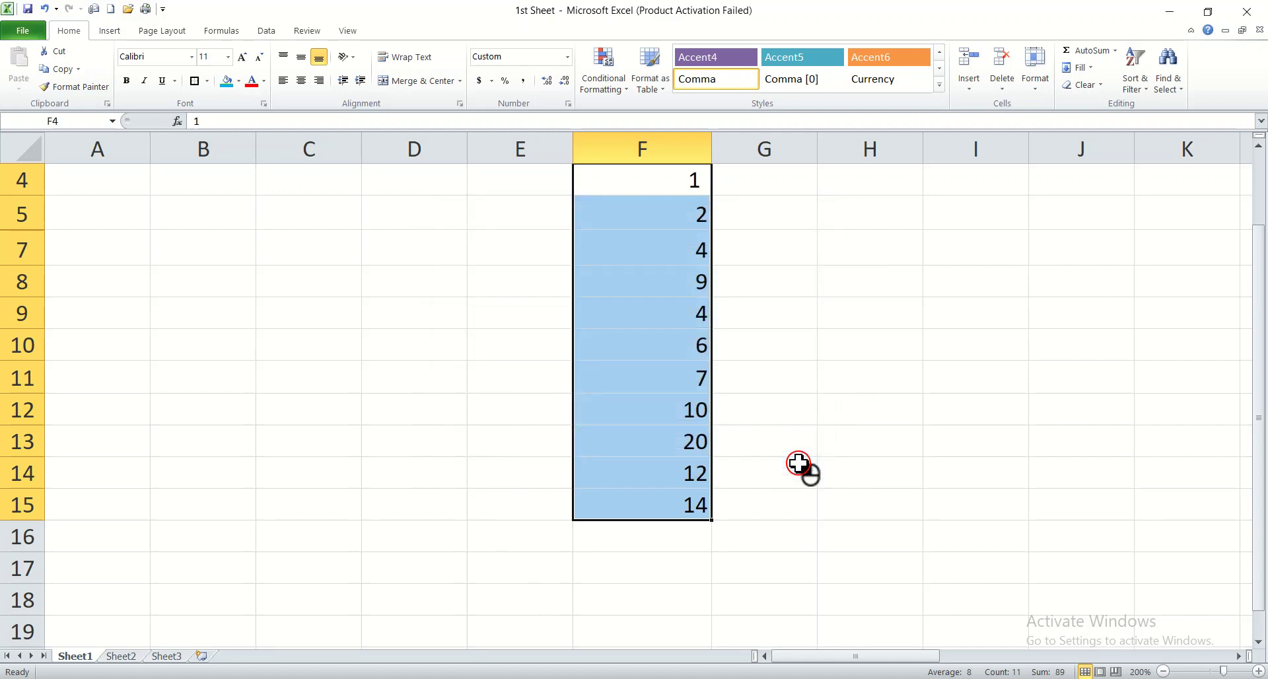
- Add a Greater Than 15 highlight rule with Light Red Fill with Dark Red Text to the selected numbers in column F
left_click(614, 93)
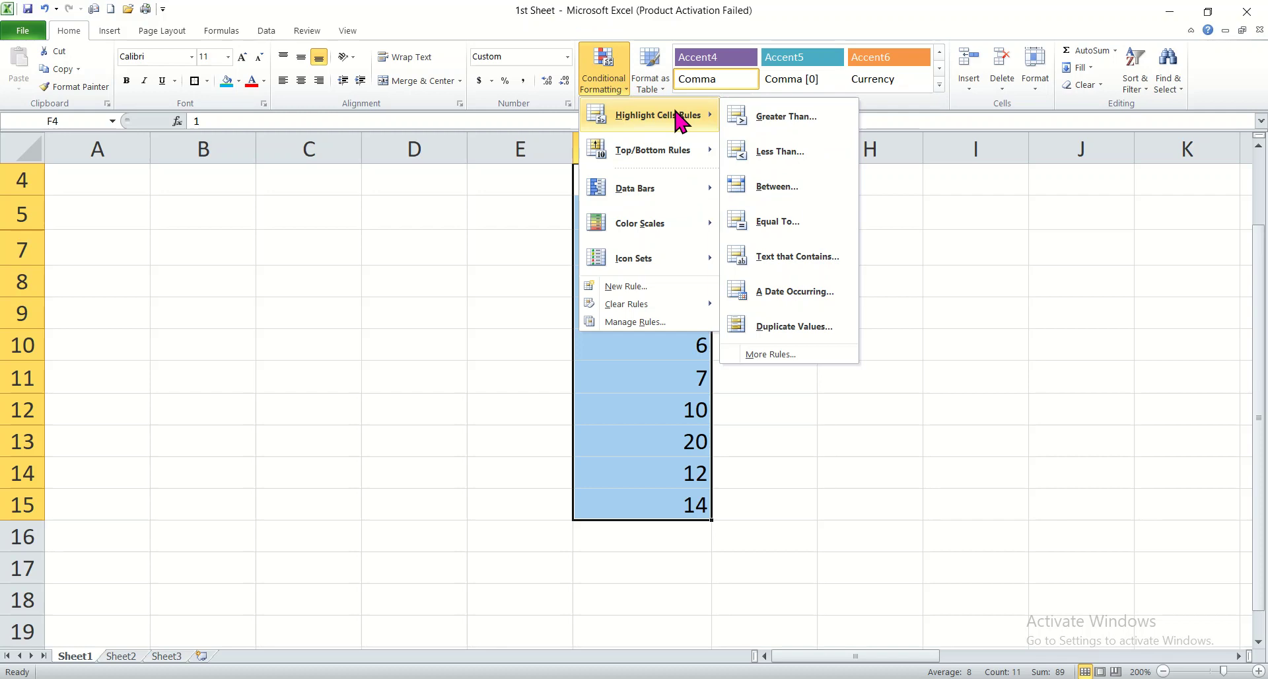
left_click(780, 116)
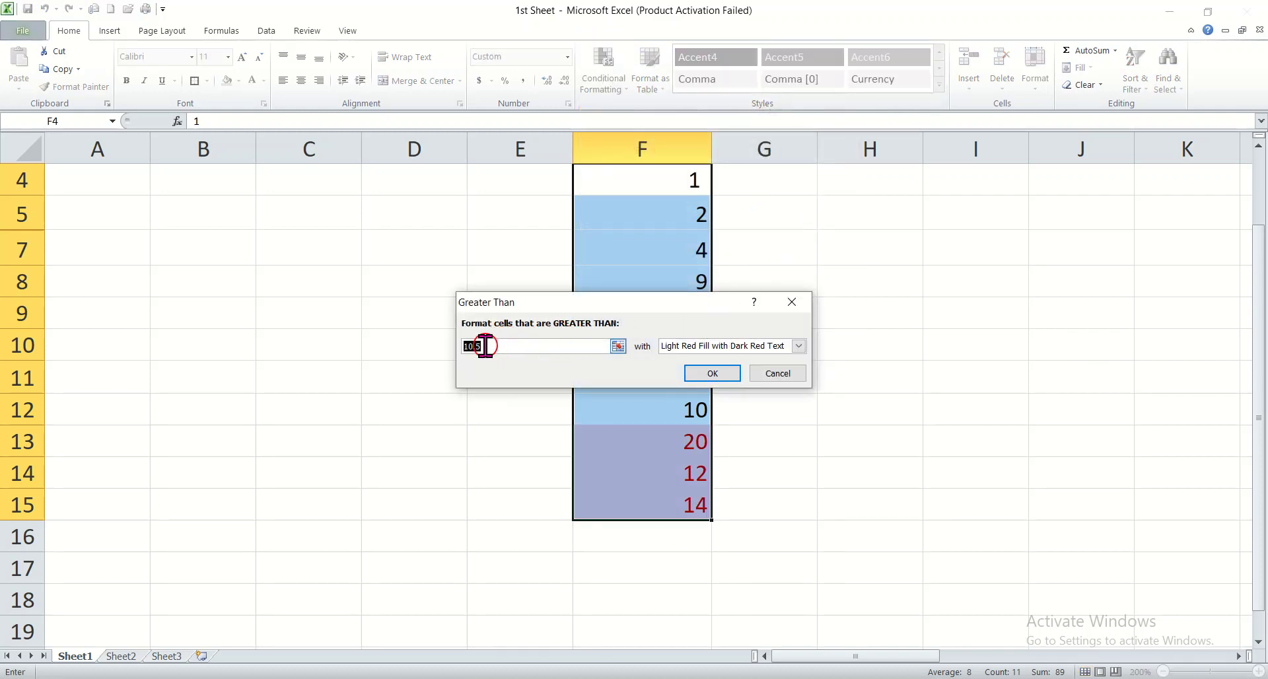
key("BackSpace")
type("15")
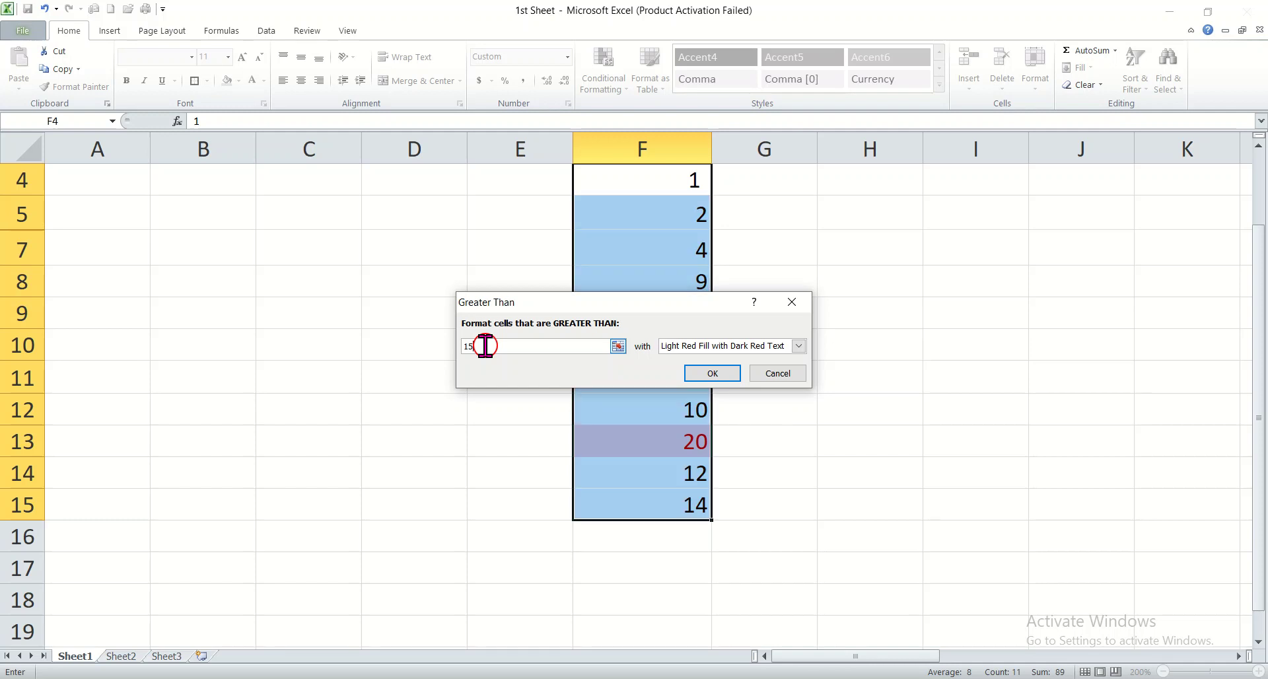
left_click(703, 371)
left_click(857, 284)
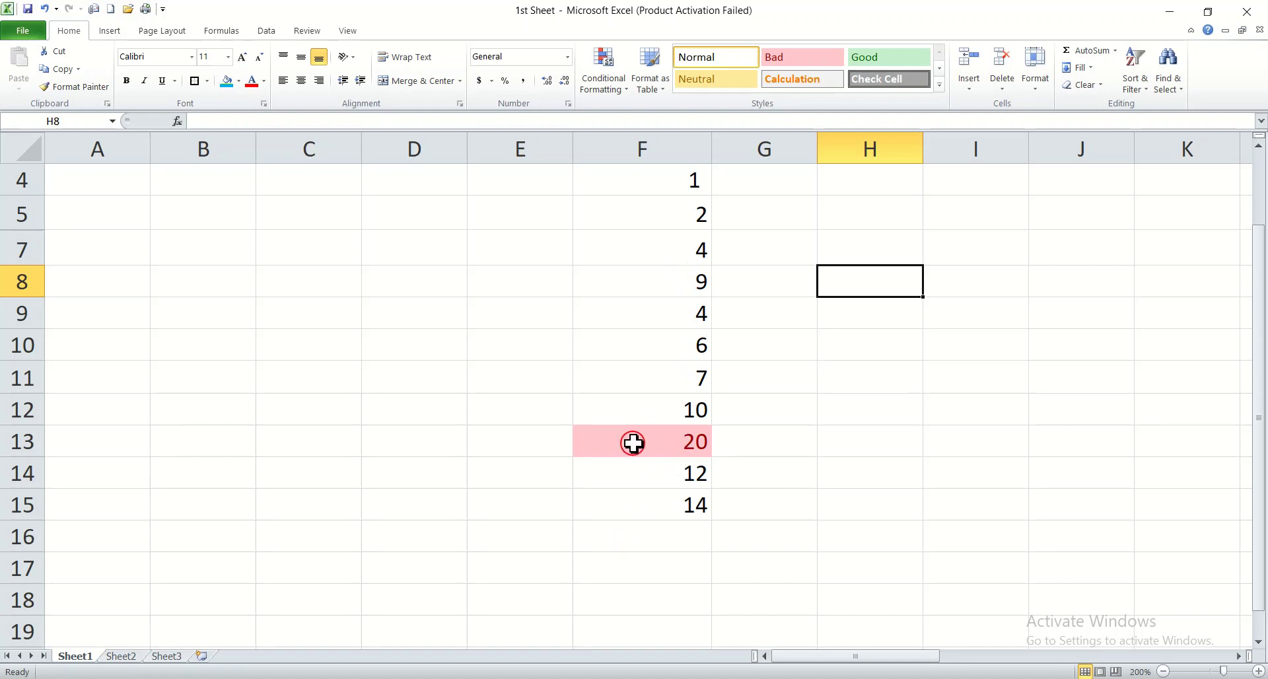
left_click(677, 446)
- Add a Greater Than 10 highlight rule with Light Red Fill with Dark Red Text to cell G9
left_click(761, 320)
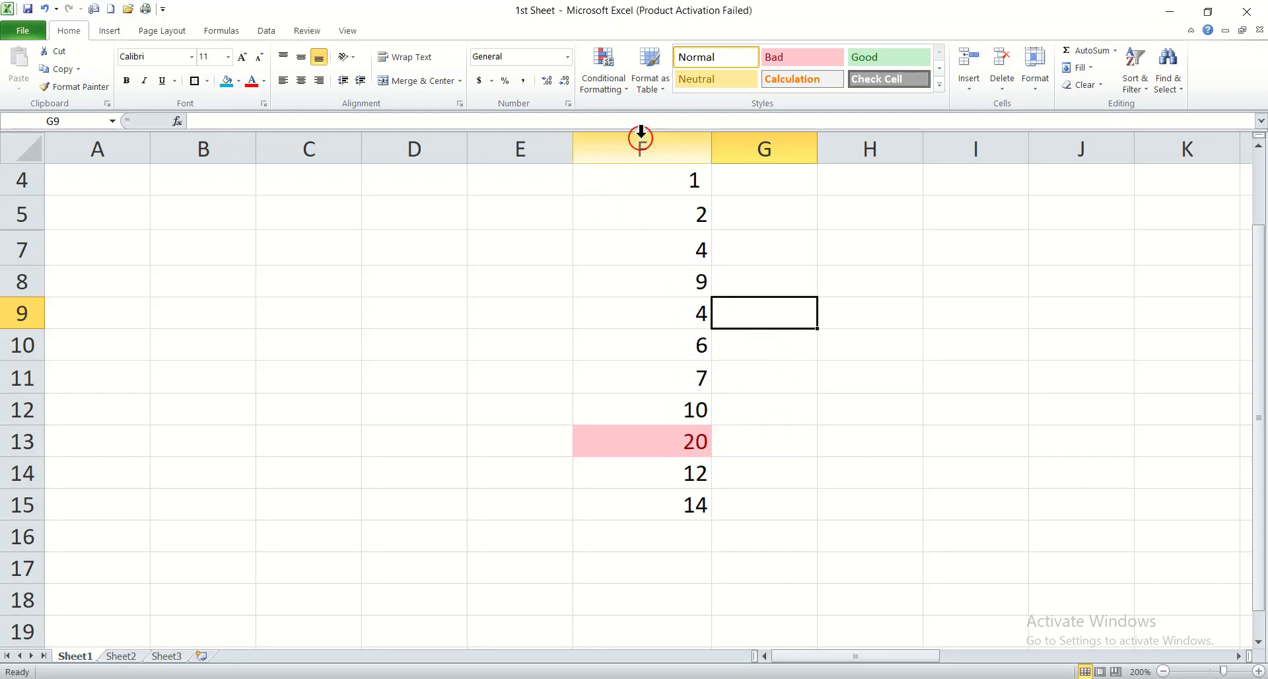
left_click(619, 99)
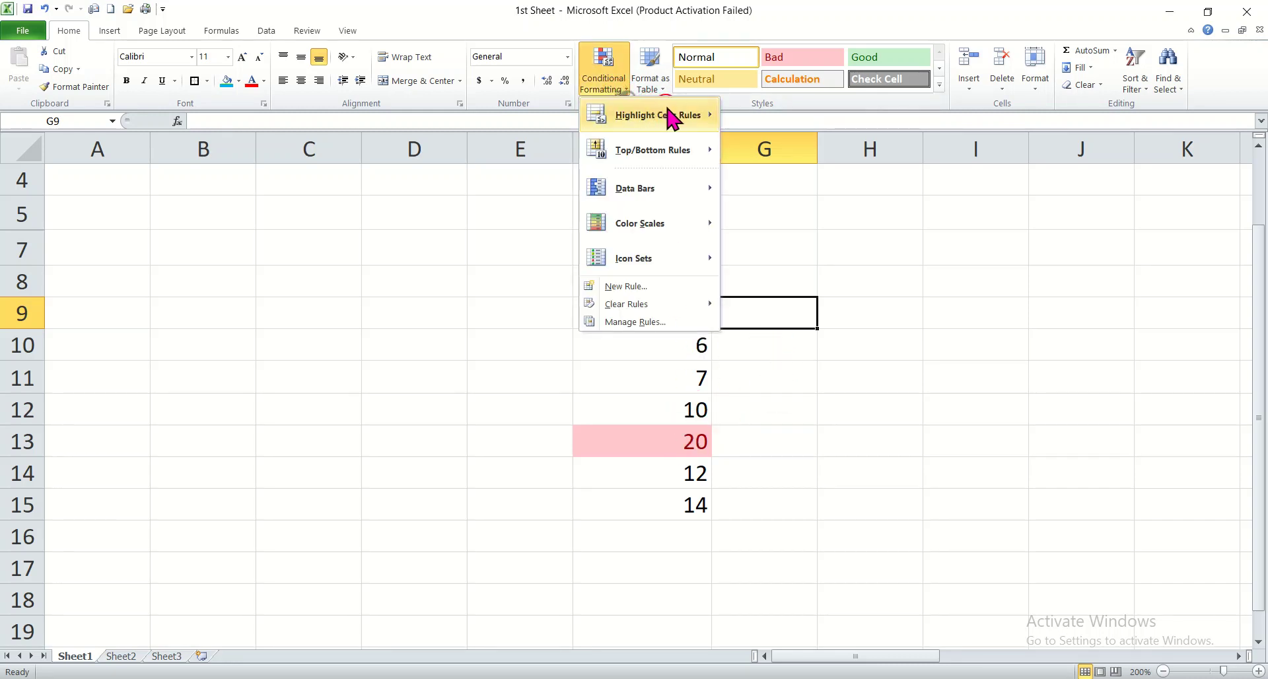
mouse_move(671, 118)
left_click(801, 125)
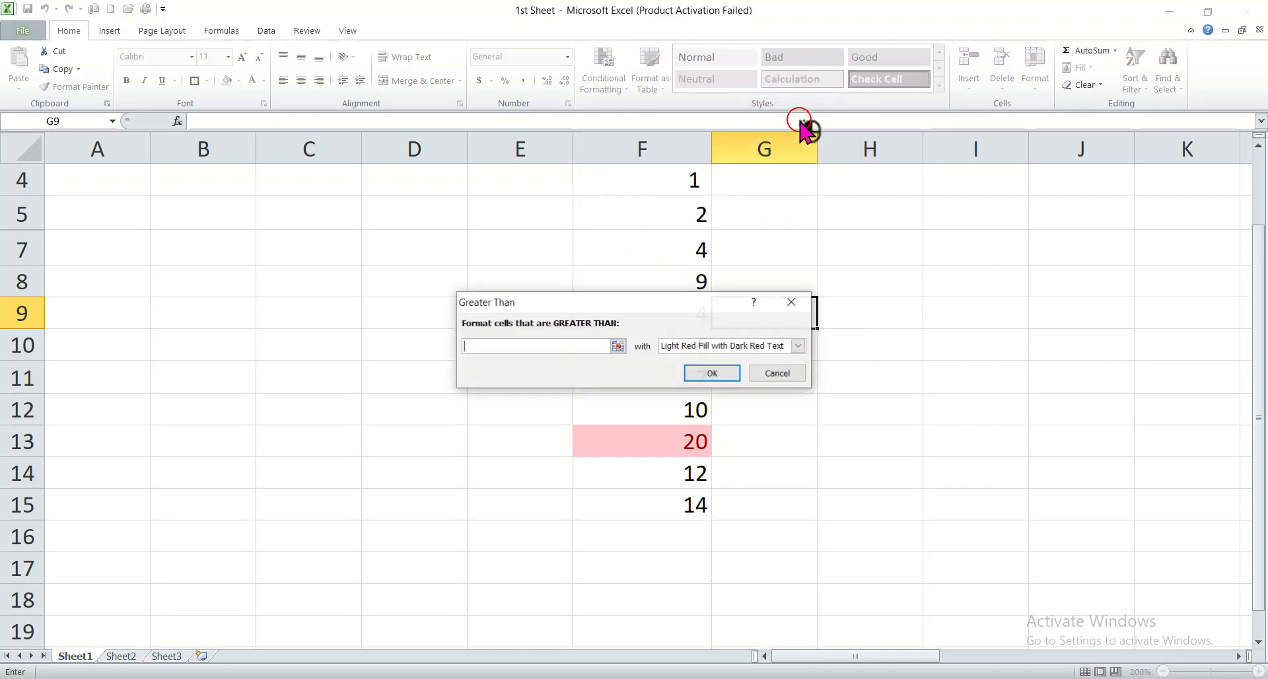
left_click(571, 335)
type("10")
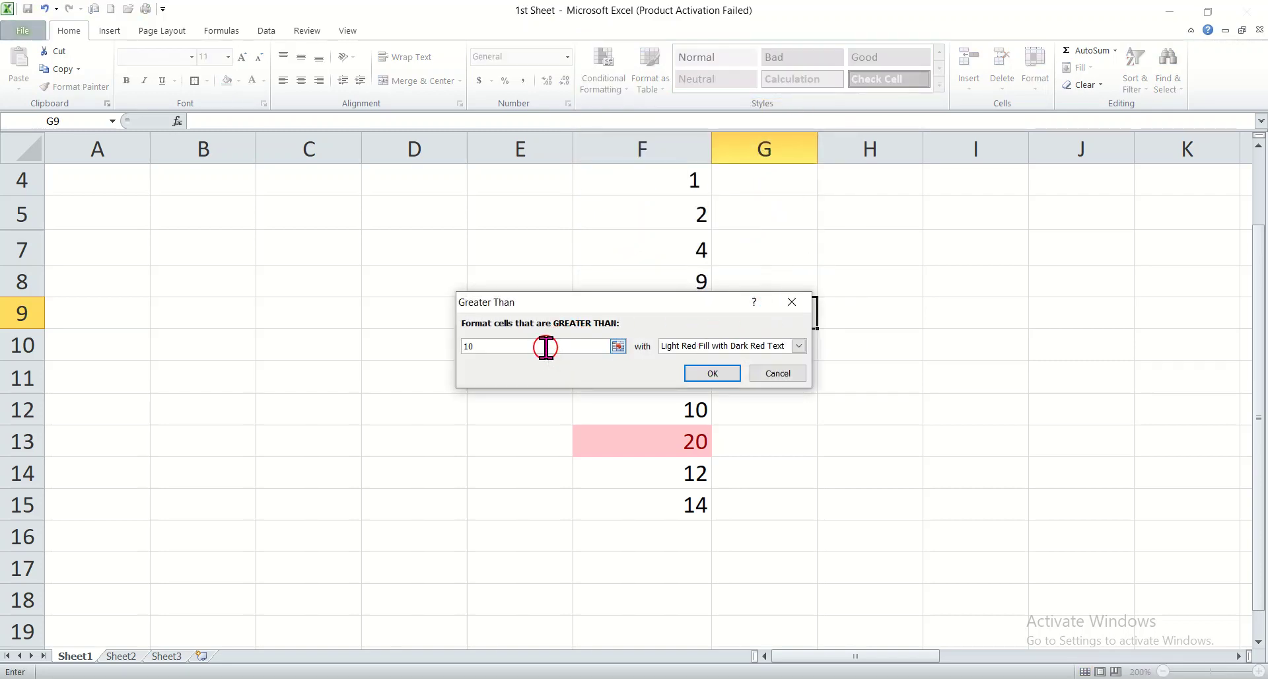
left_click(712, 372)
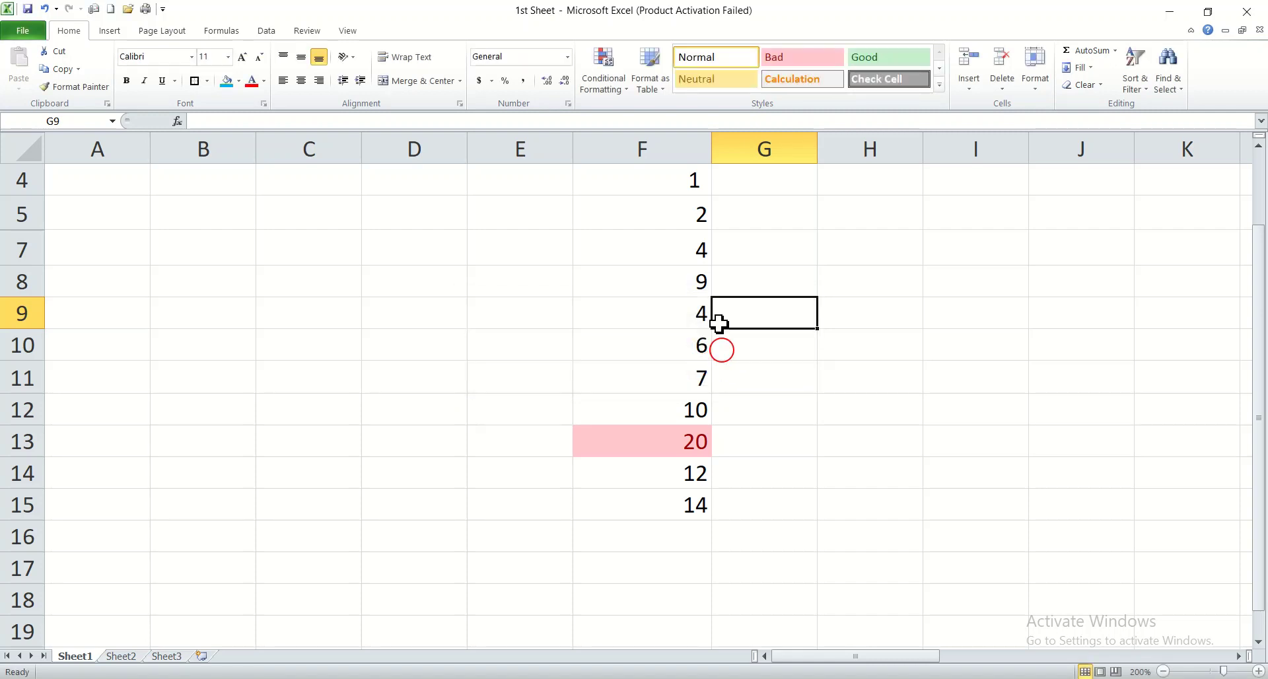
- Highlight the values greater than 10 in F4 through F15 using Light Red Fill with Dark Red Text
left_click_drag(645, 187, 663, 501)
left_click(625, 90)
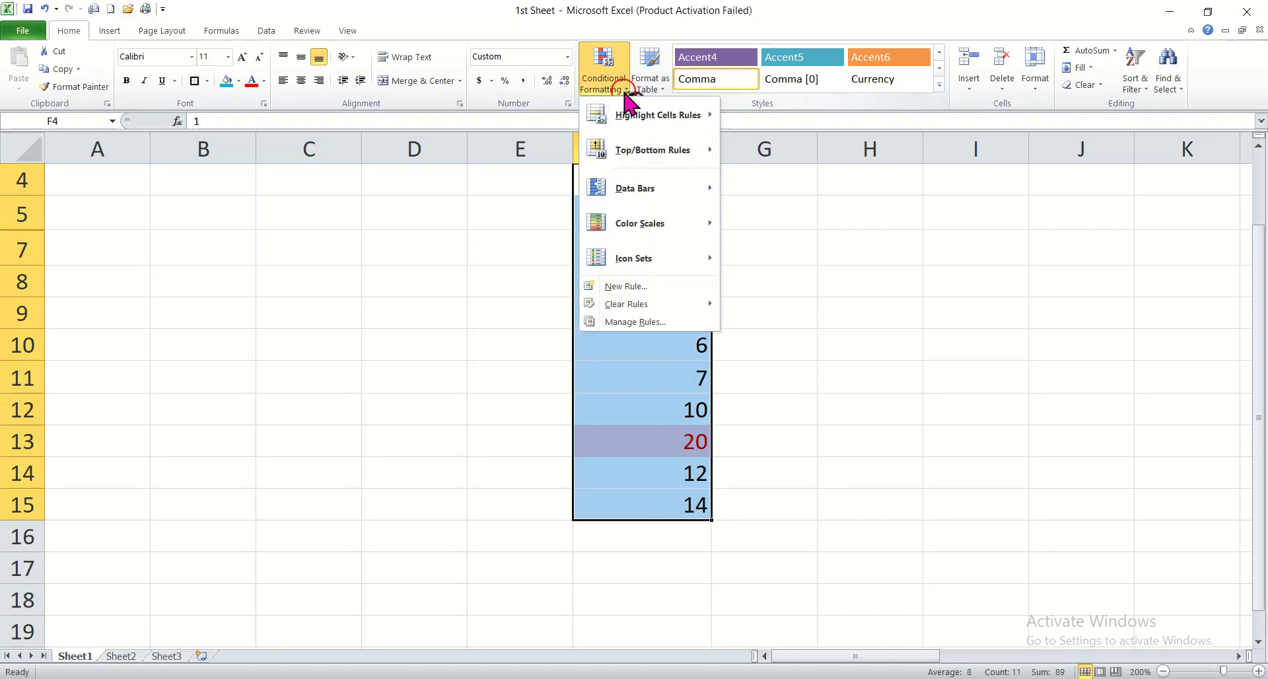
mouse_move(667, 117)
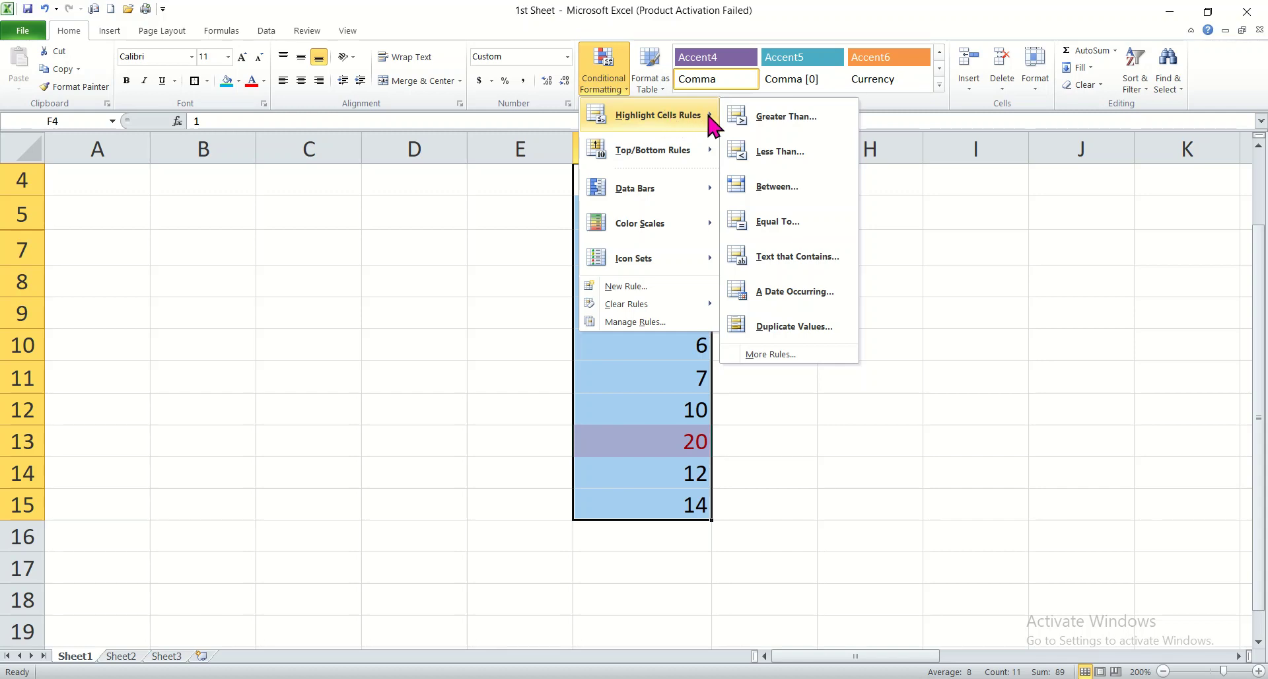
left_click(767, 120)
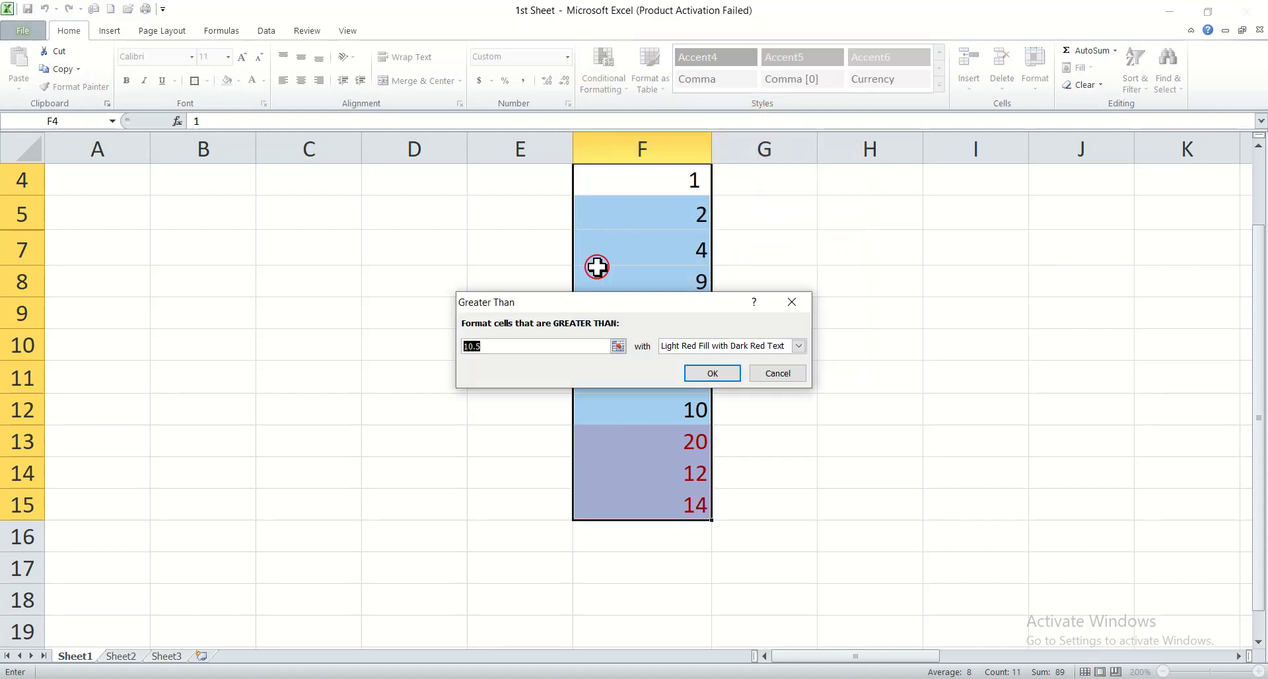
type("1")
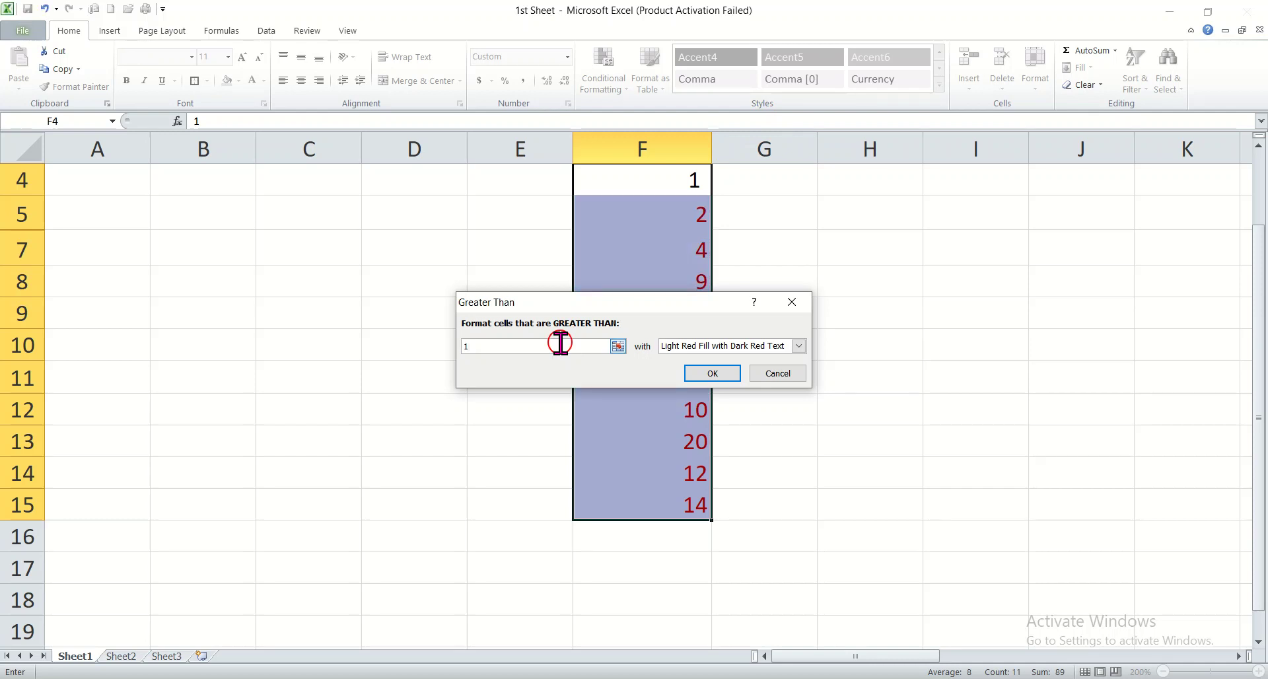
type("0")
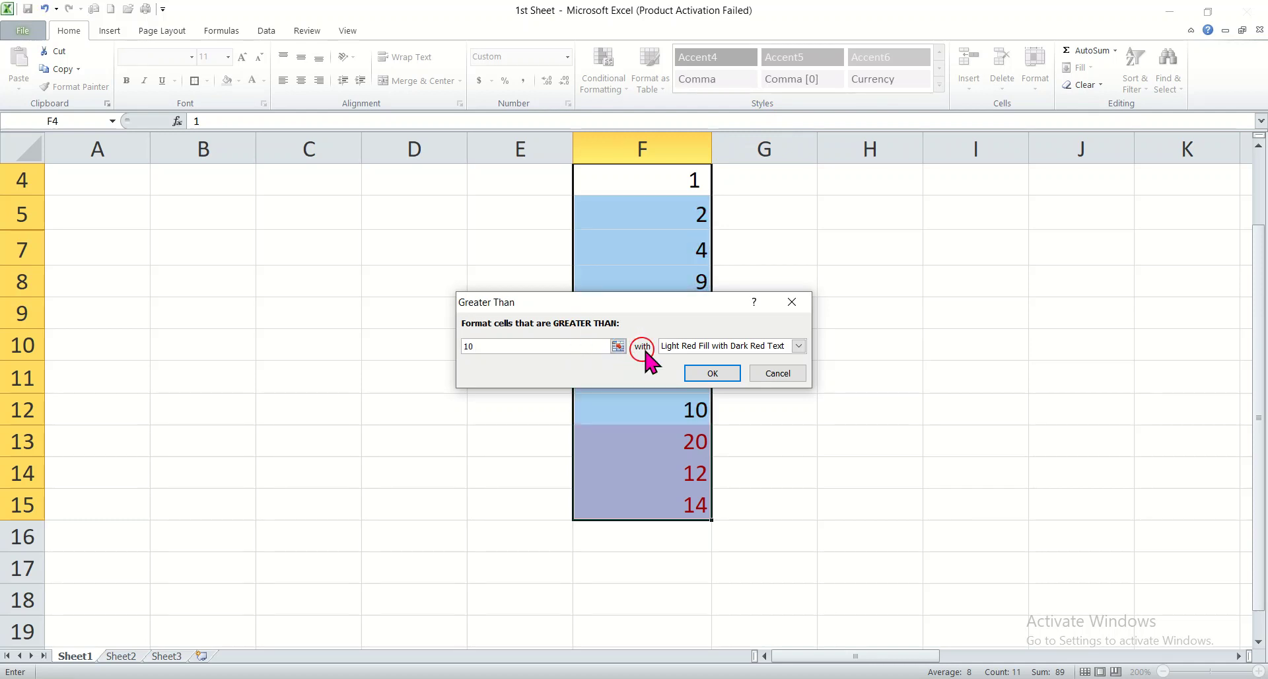
left_click(713, 374)
left_click(862, 396)
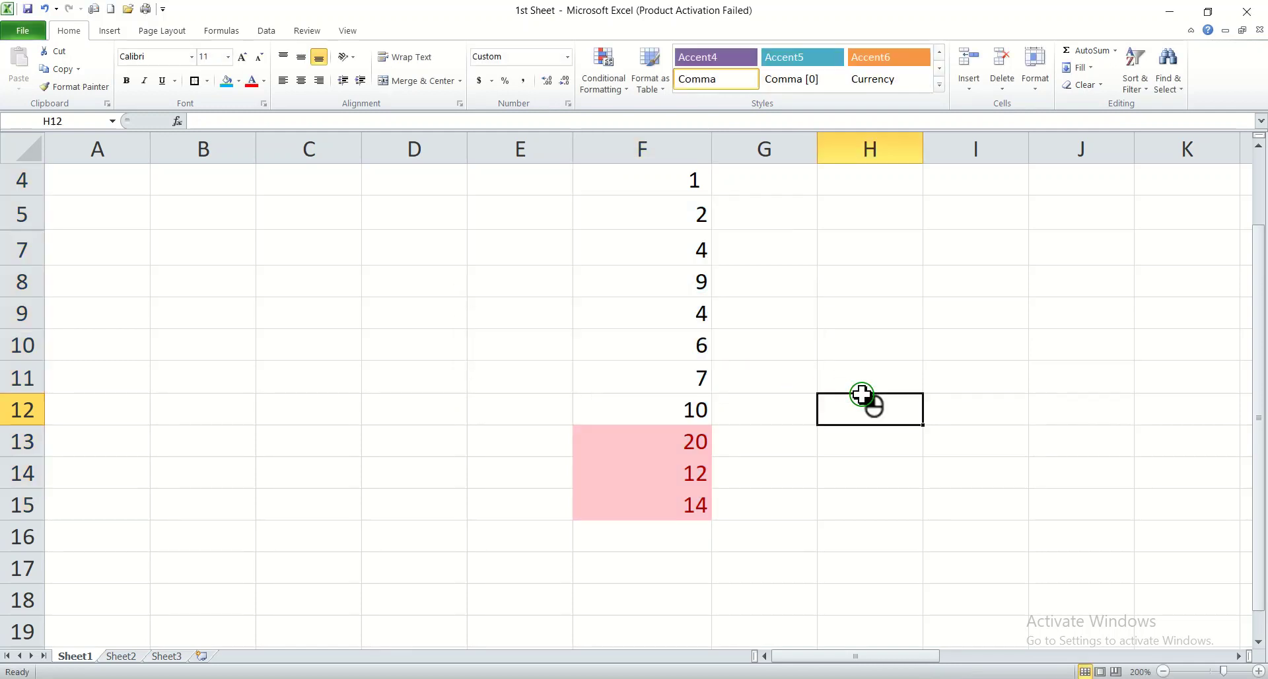
- Review the formatted numbers in column F and the available Highlight Cells Rules options, including Less Than
left_click(665, 180)
left_click(803, 209)
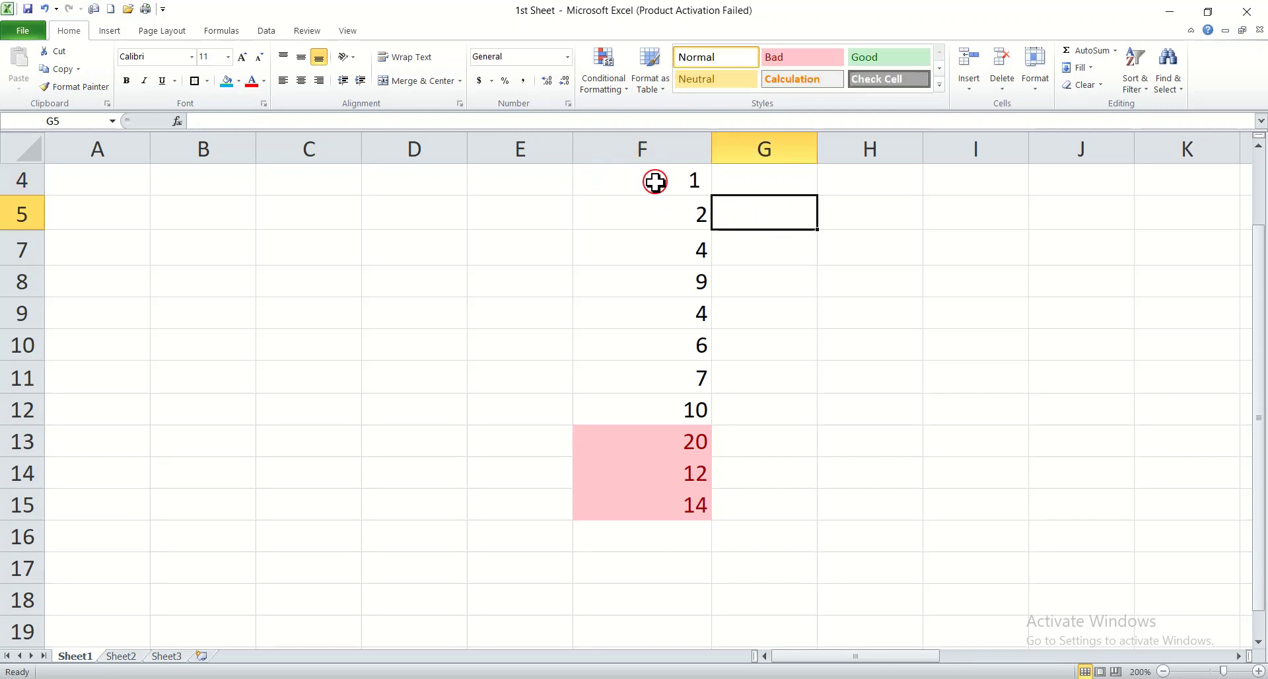
left_click(862, 396)
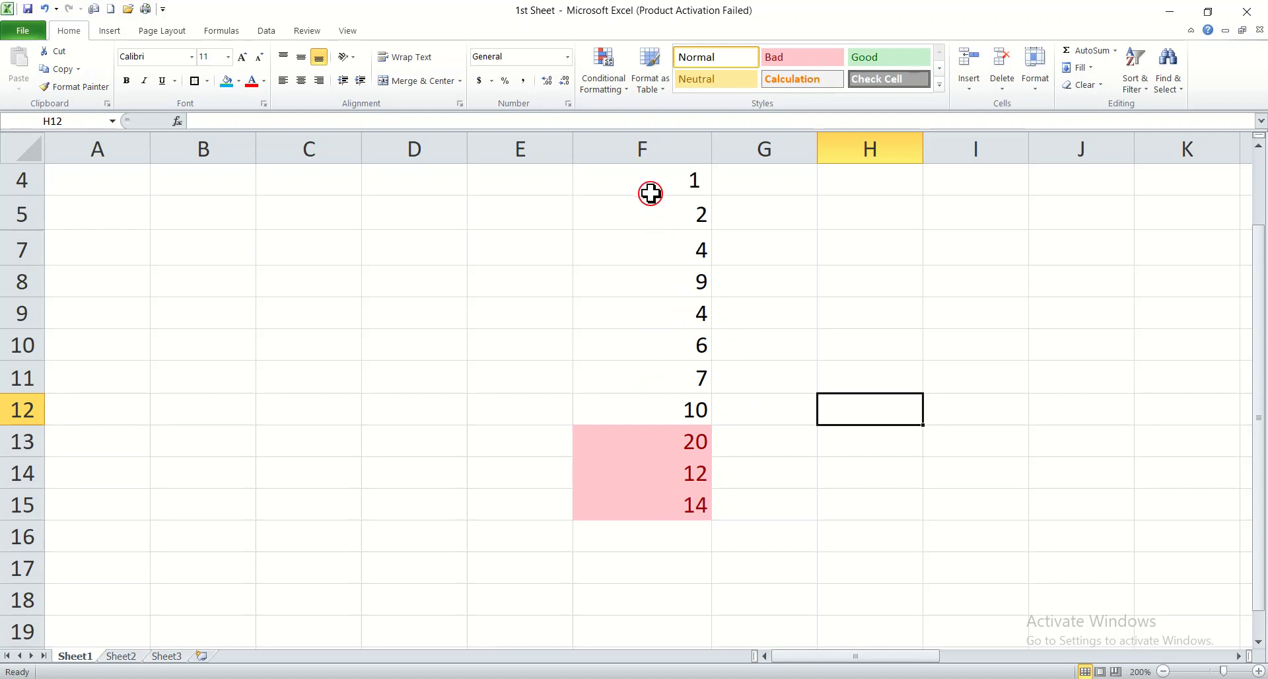
left_click_drag(643, 181, 654, 504)
left_click(839, 477)
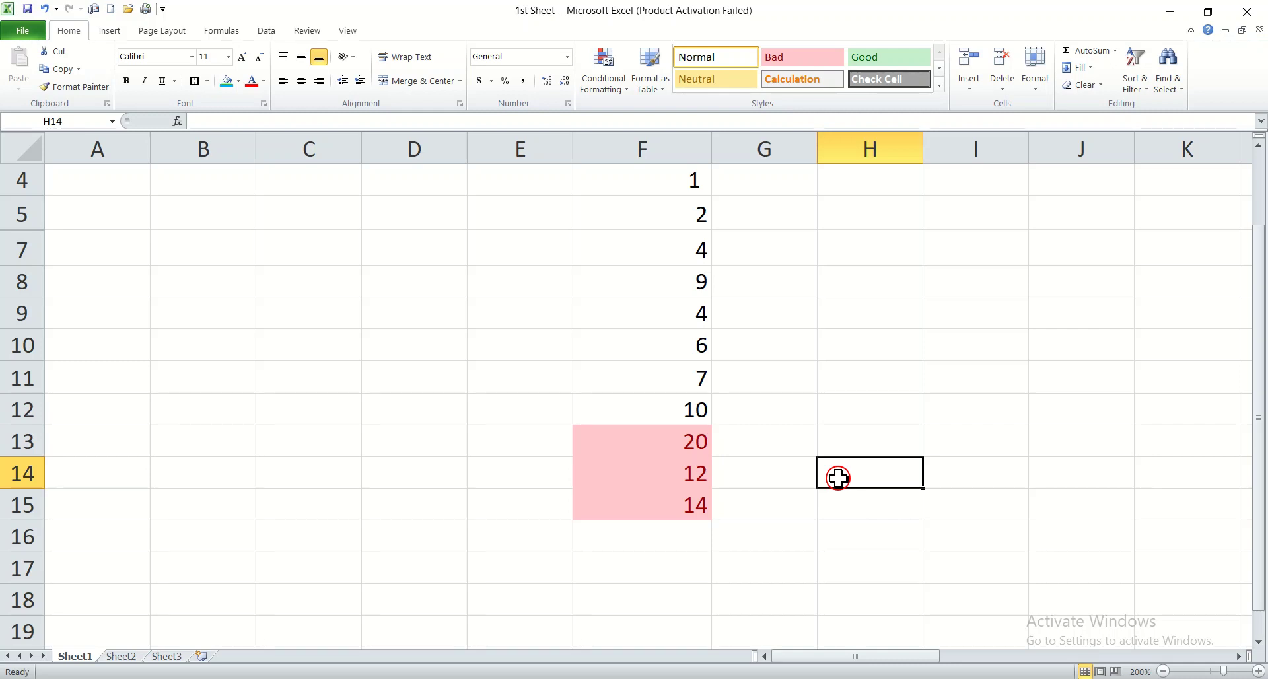
left_click(608, 85)
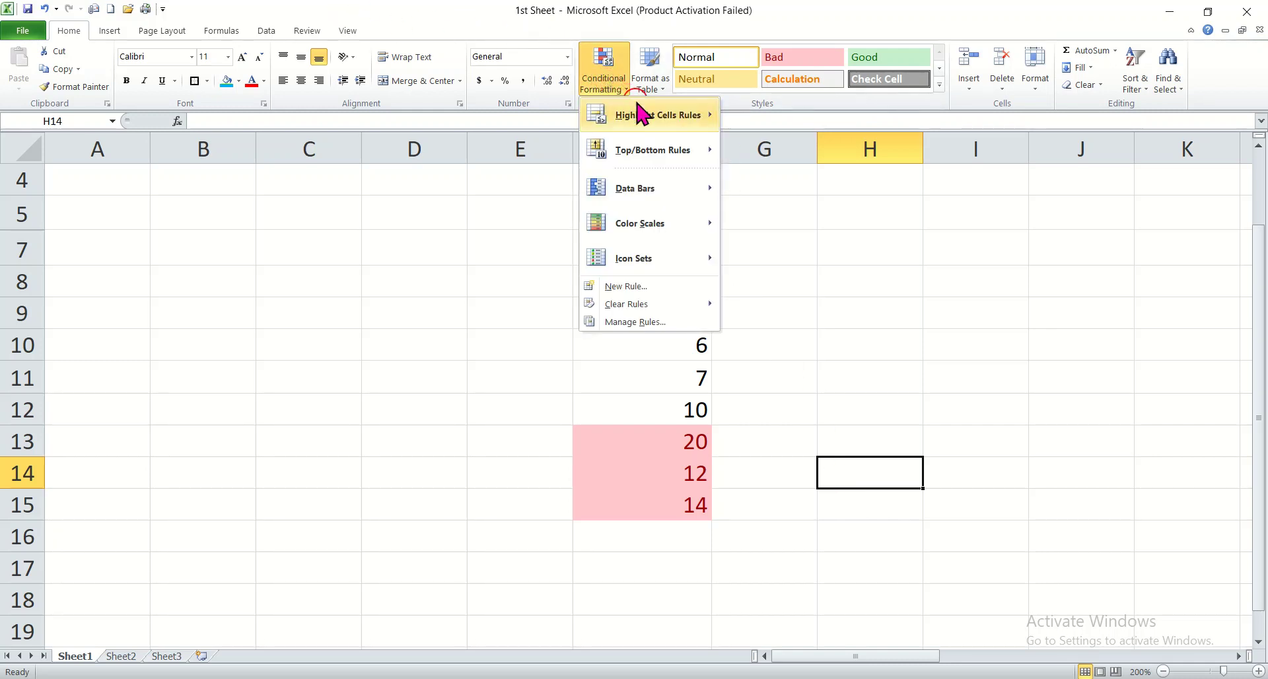
mouse_move(664, 124)
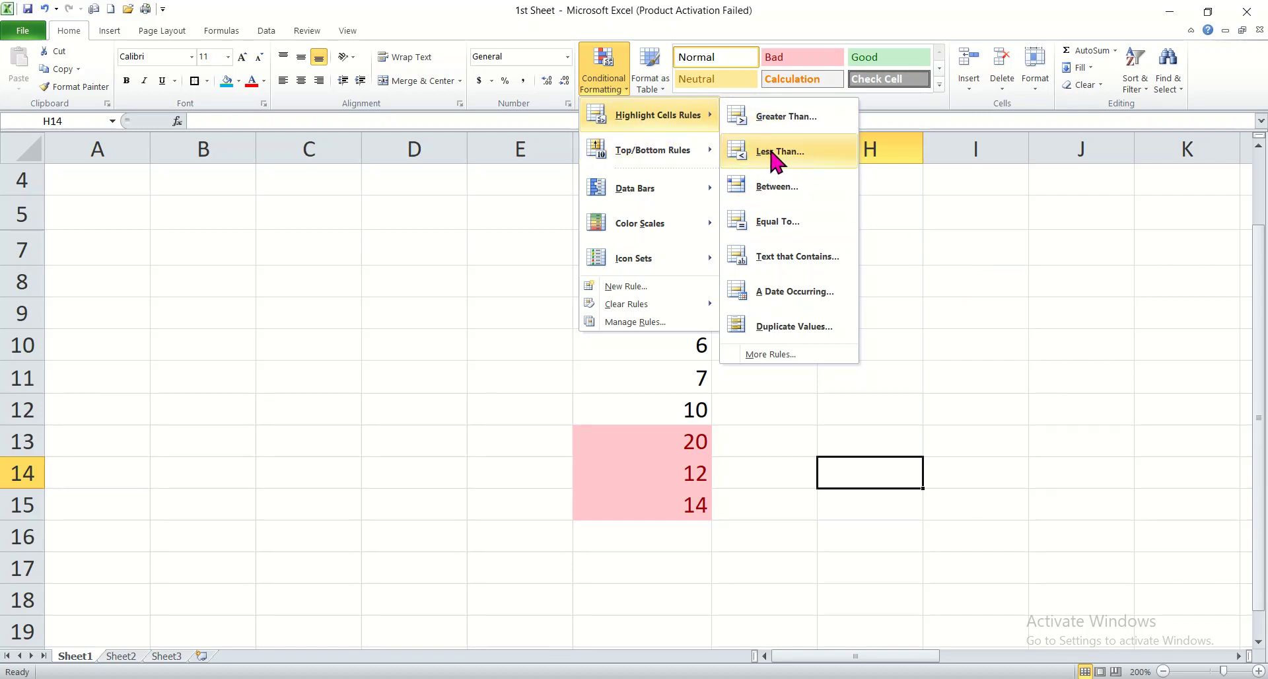
left_click(482, 217)
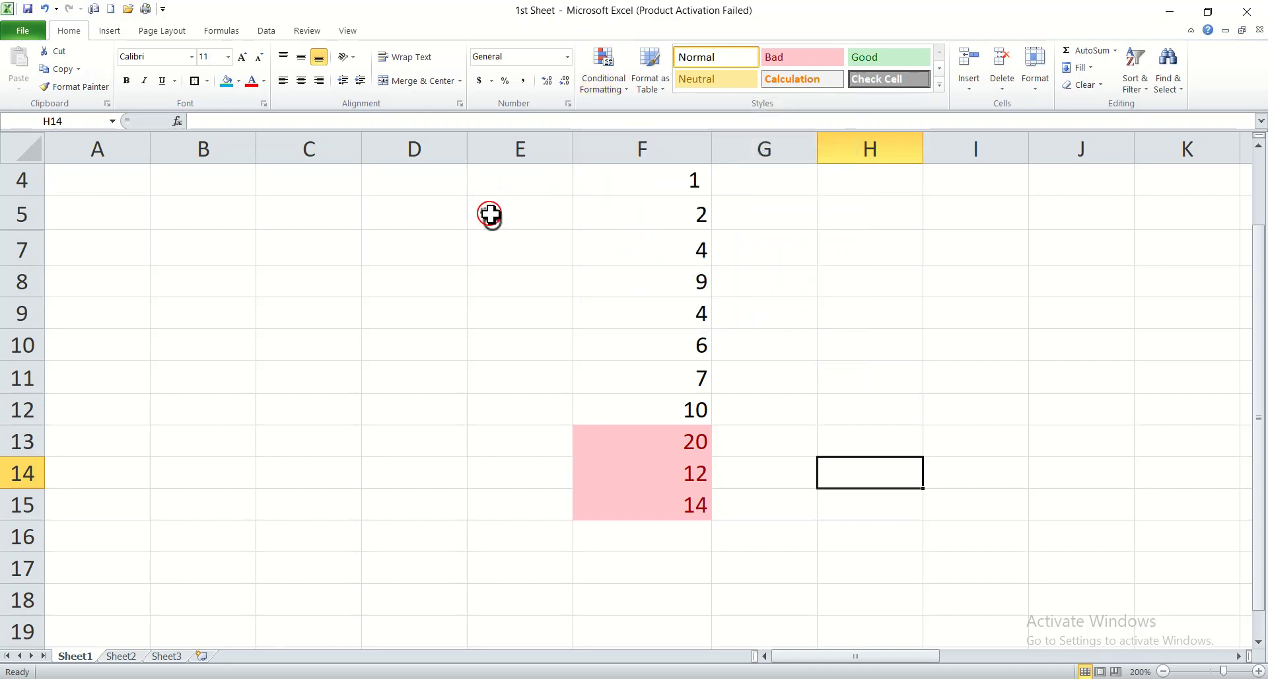
- Add a Less Than 8 highlight rule with Light Red Fill with Dark Red Text to F4 through F15
left_click(607, 177)
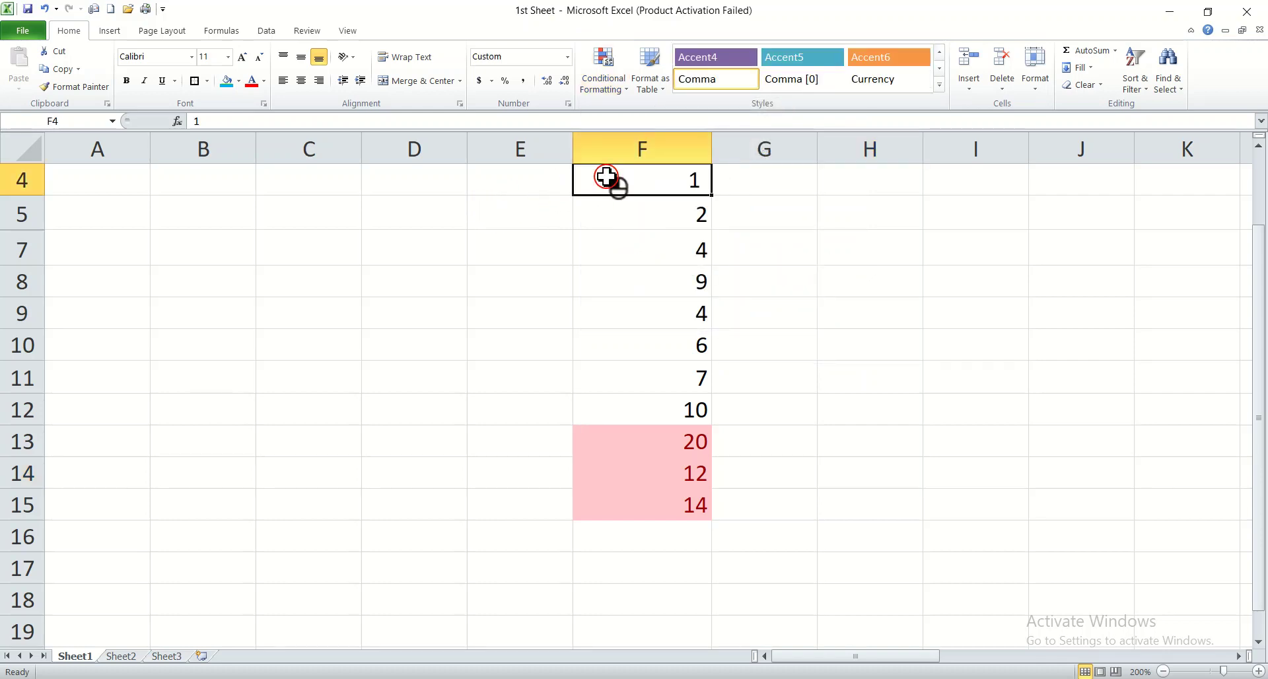
left_click_drag(607, 177, 635, 497)
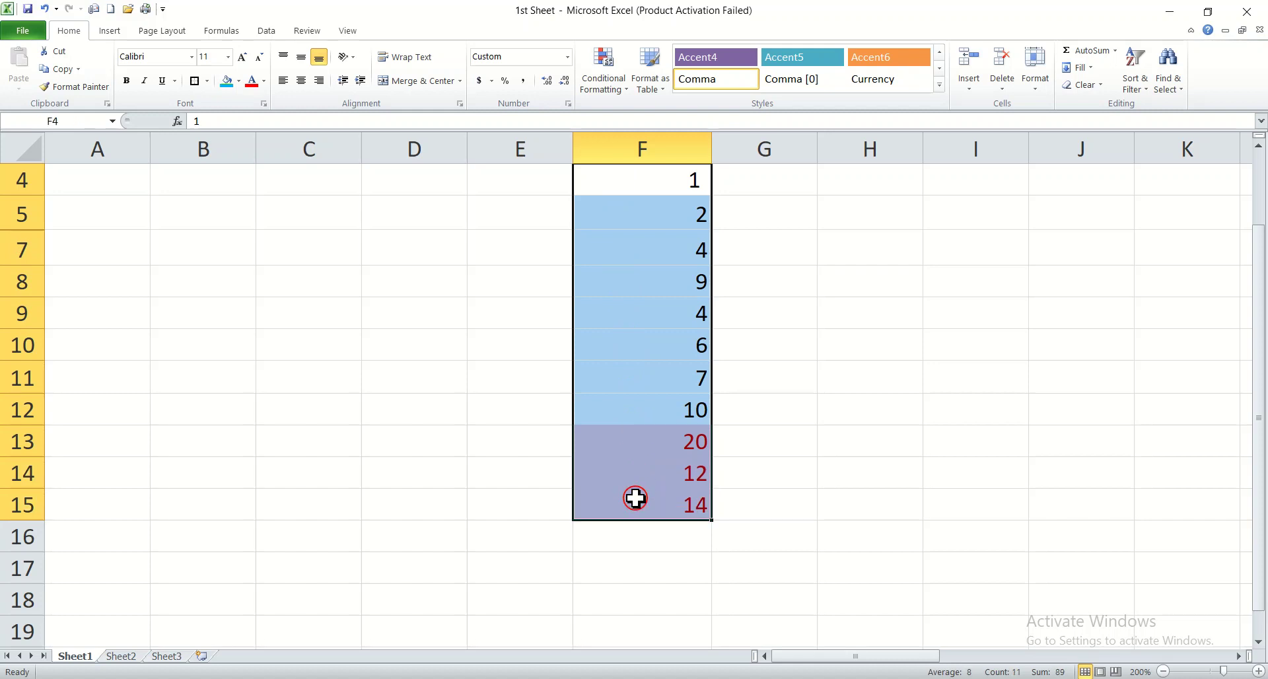
left_click(624, 86)
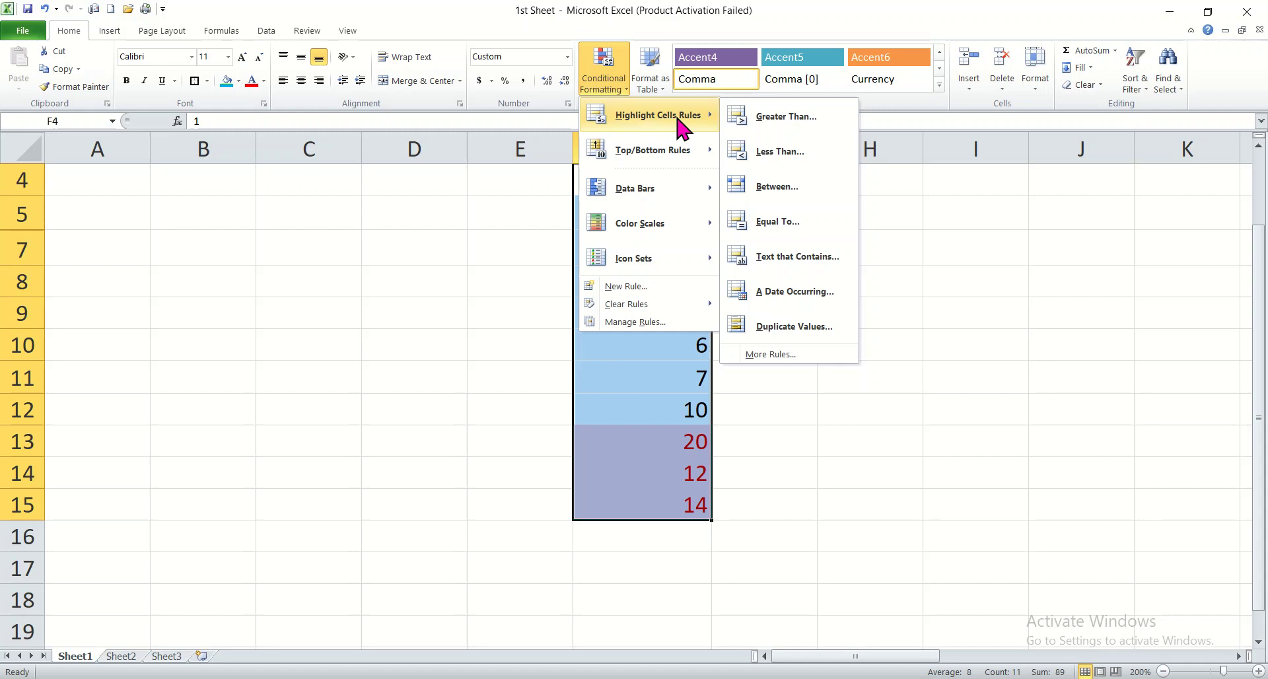
left_click(780, 151)
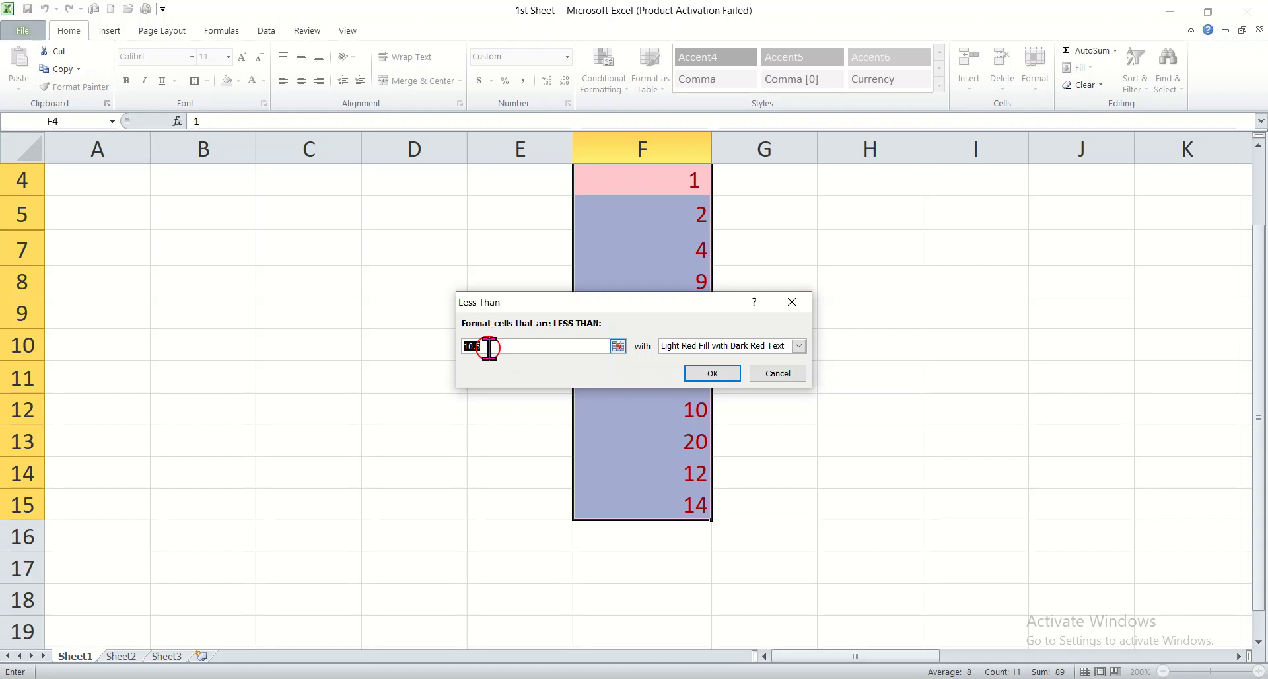
type("8")
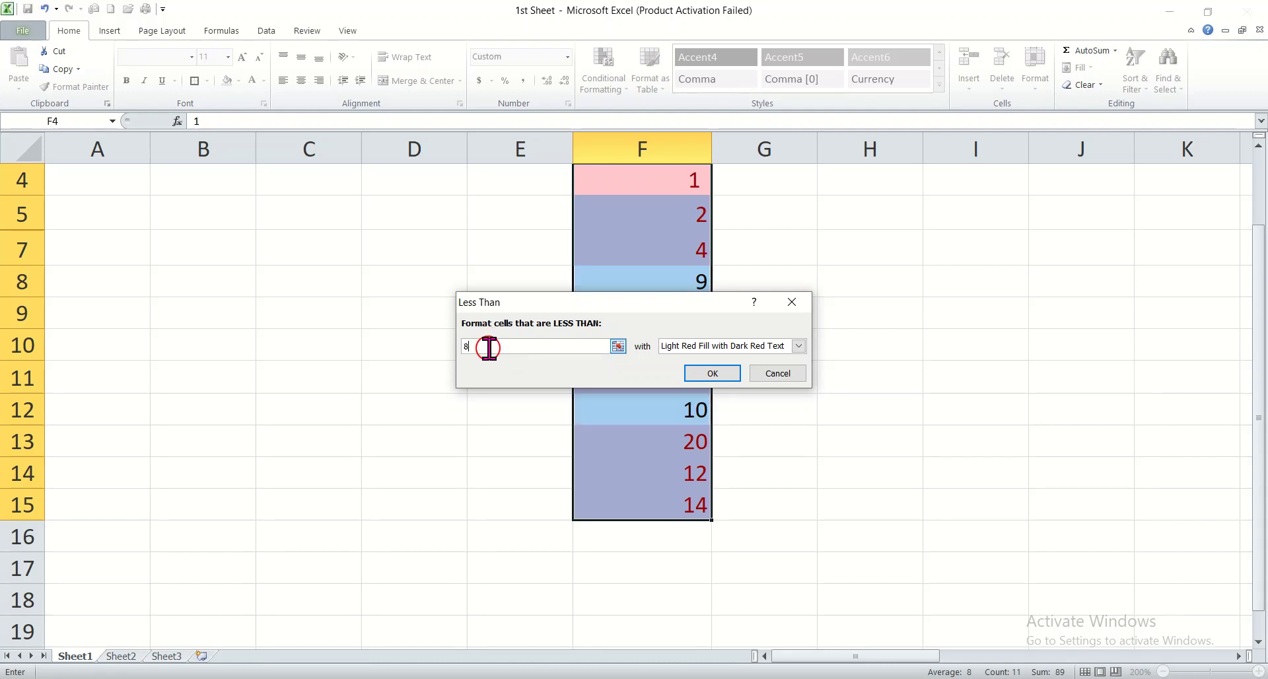
left_click(711, 373)
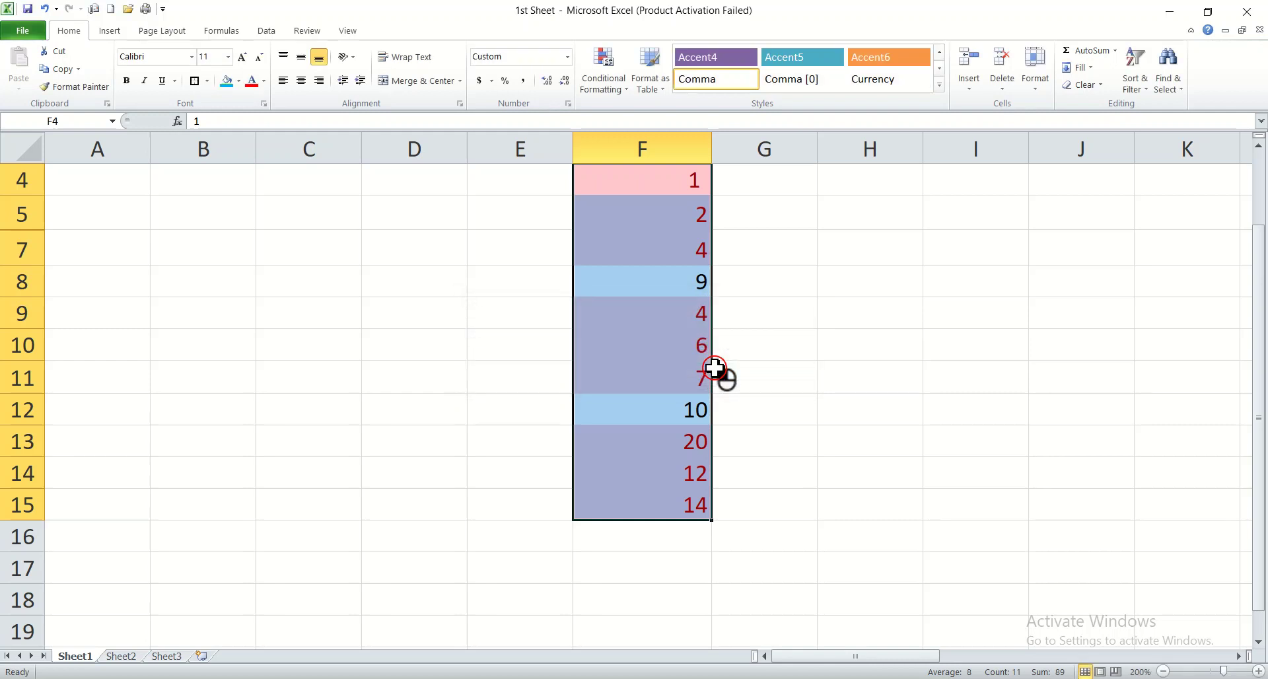
left_click(800, 409)
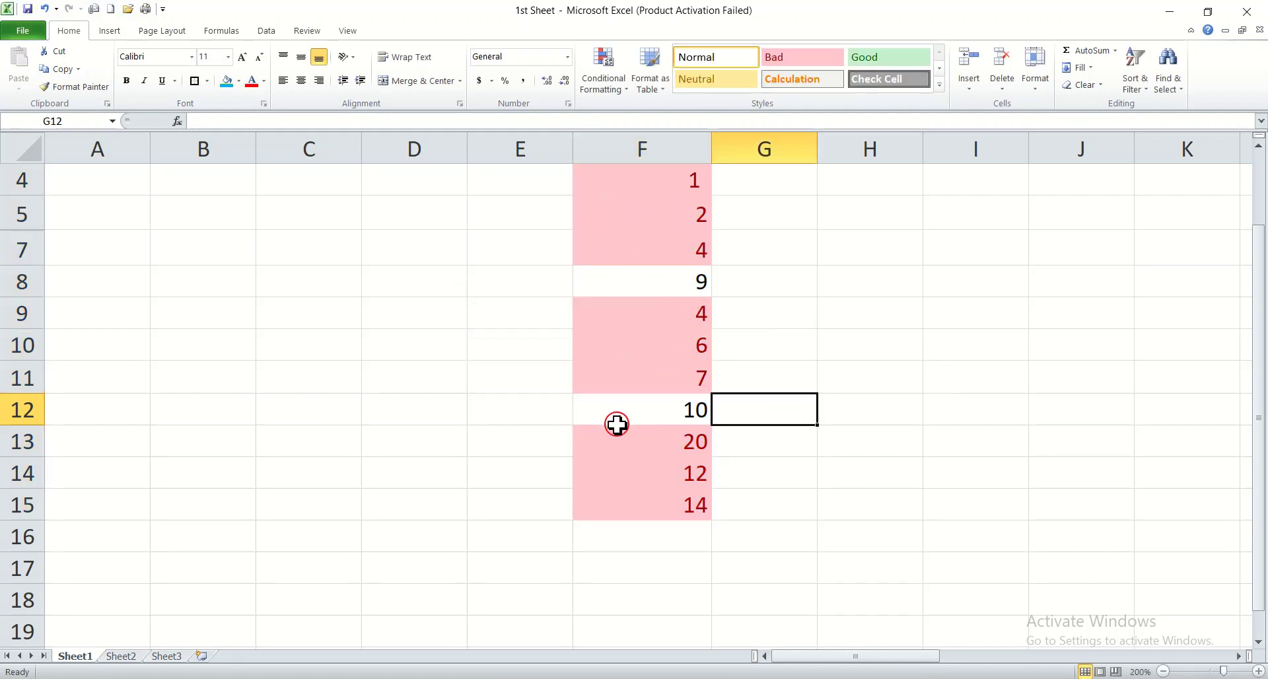
- Clear all conditional formatting rules from the numbers in F4 through F15
left_click(588, 172)
left_click_drag(588, 171, 629, 489)
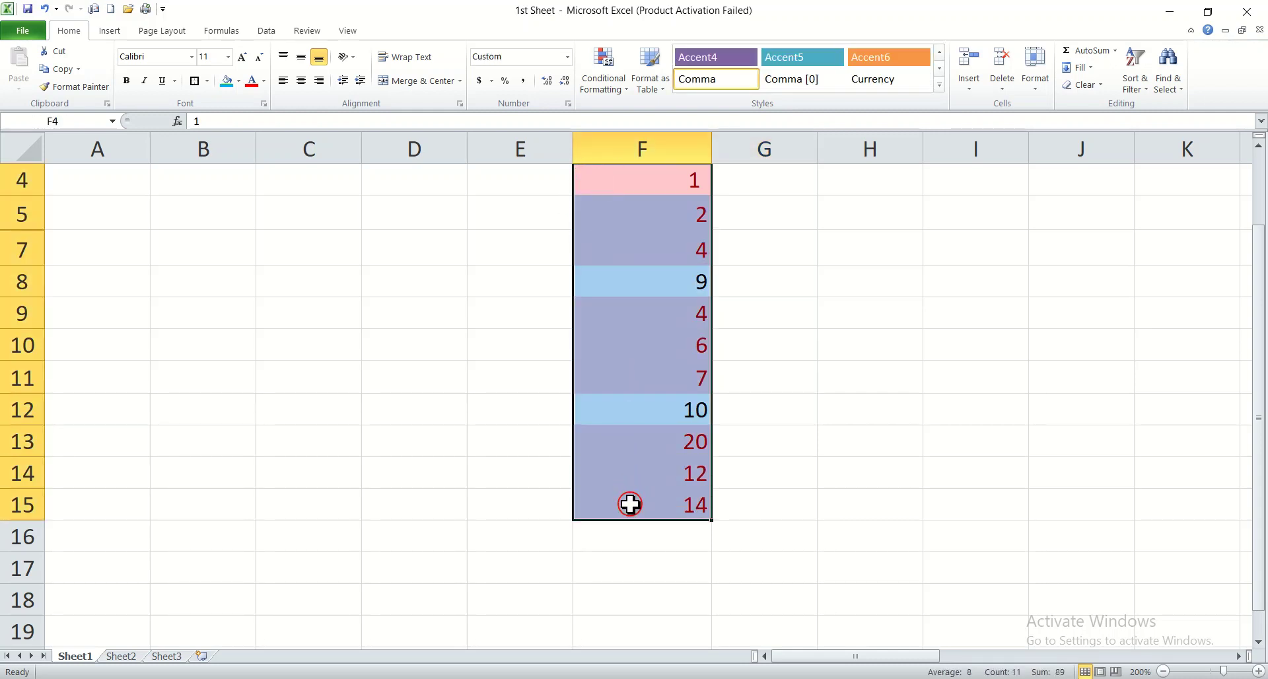
left_click(626, 89)
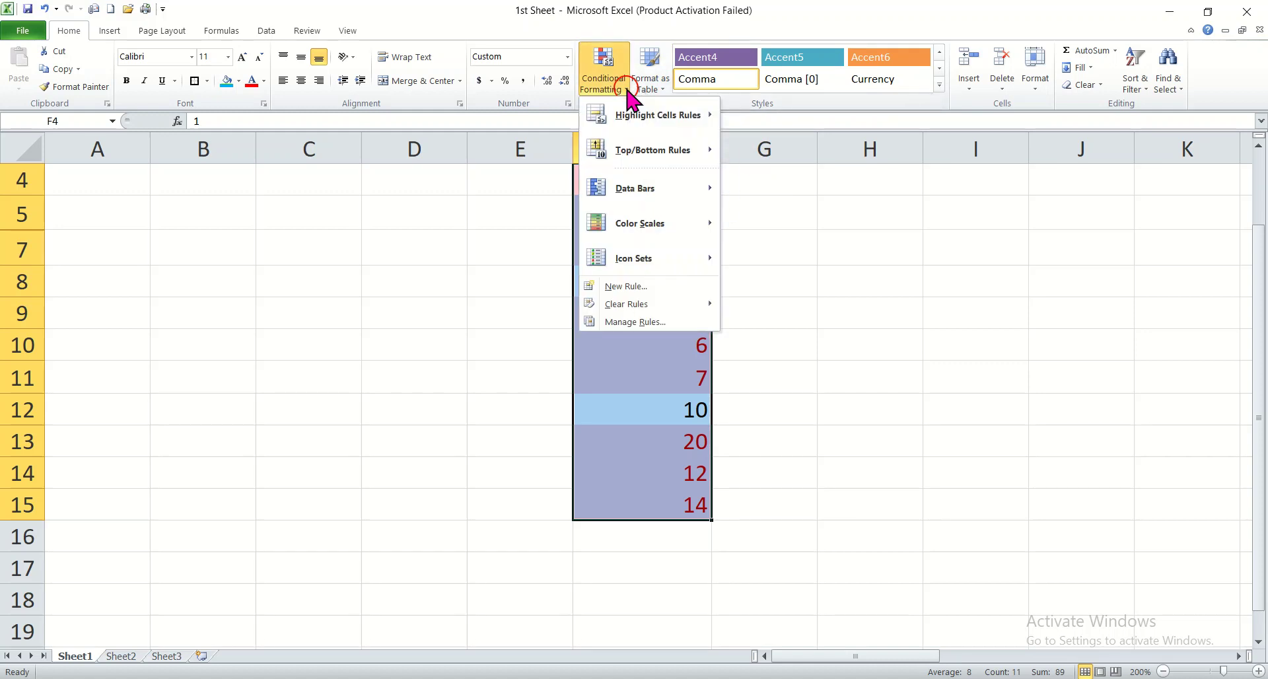
mouse_move(632, 308)
left_click(765, 306)
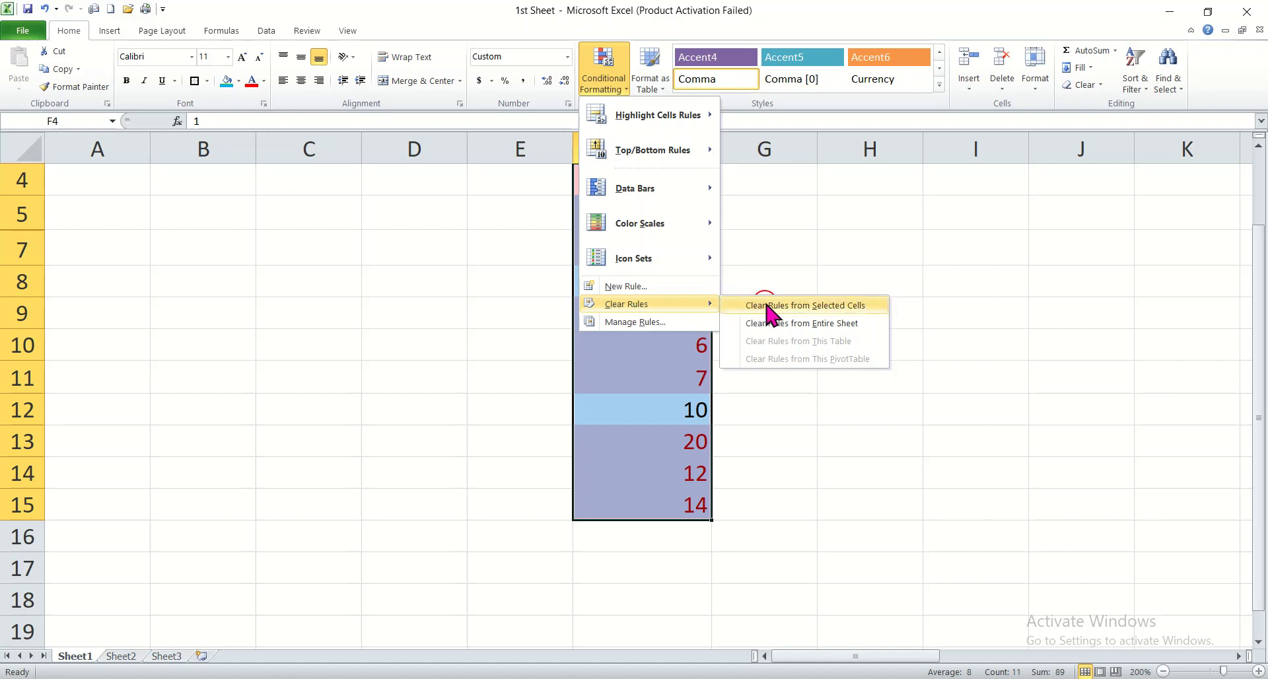
left_click(852, 559)
- Highlight the values less than 8 in F4 through F15 using Light Red Fill with Dark Red Text
left_click_drag(624, 180, 639, 497)
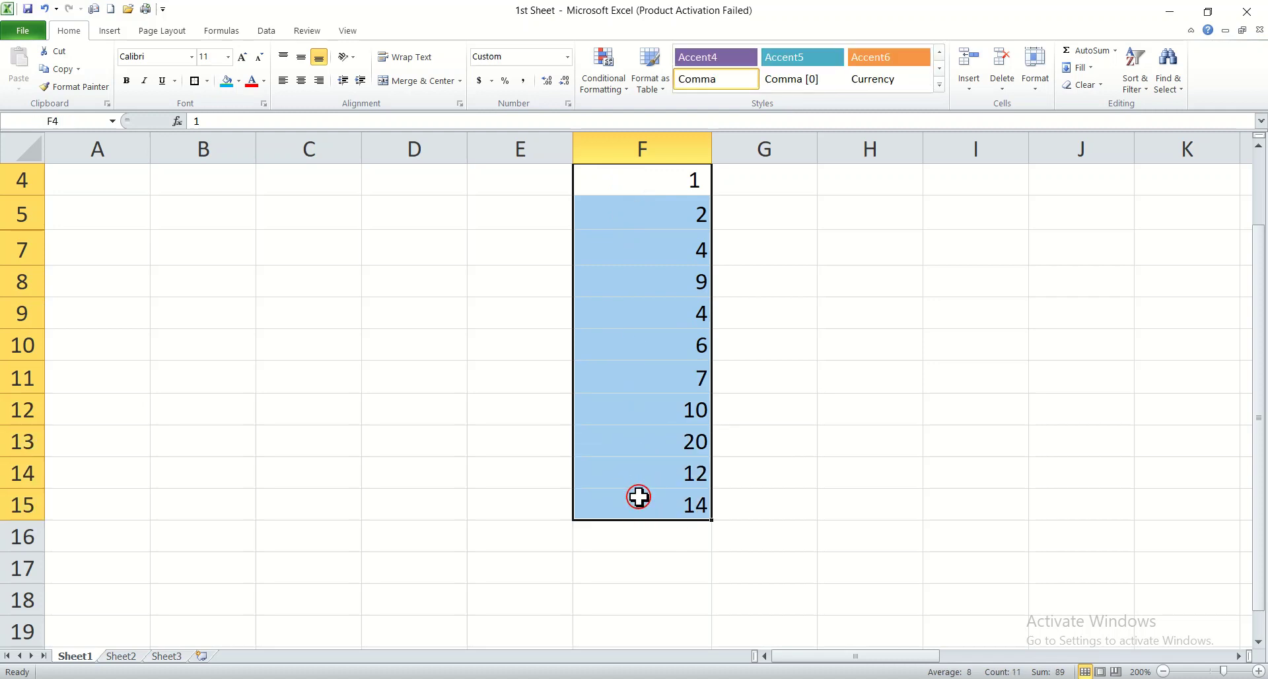
left_click(622, 88)
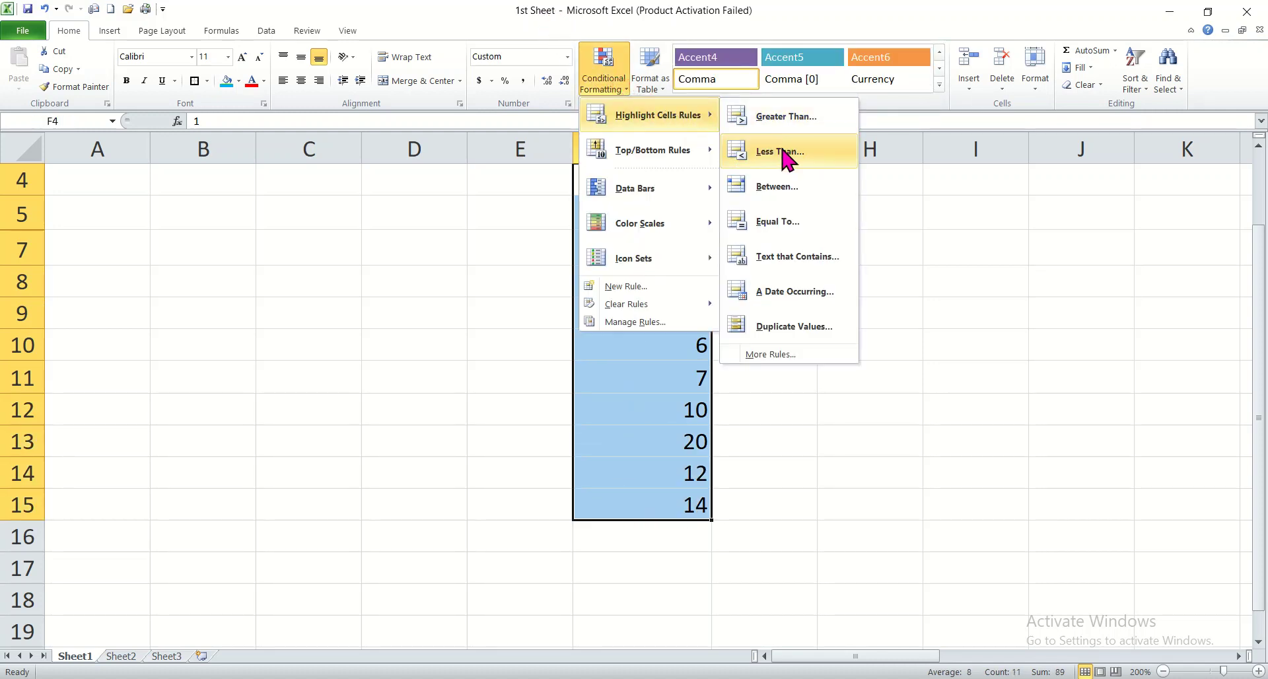
left_click(783, 154)
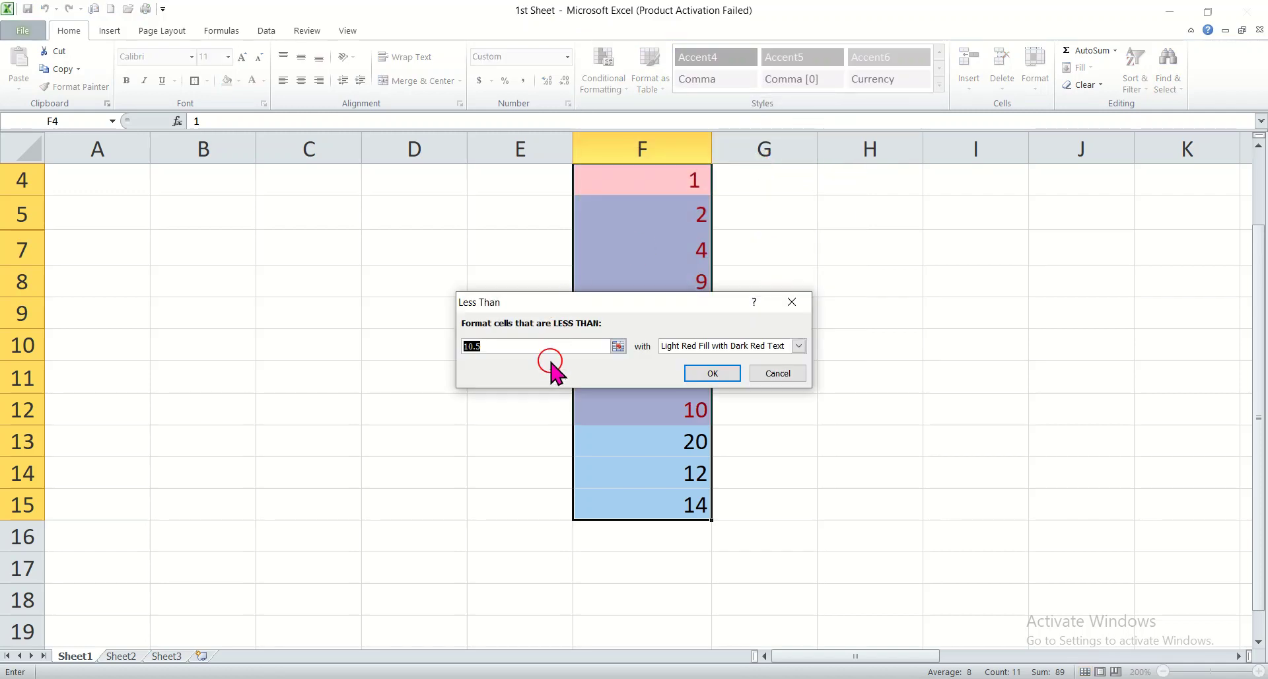
type("8")
key("Return")
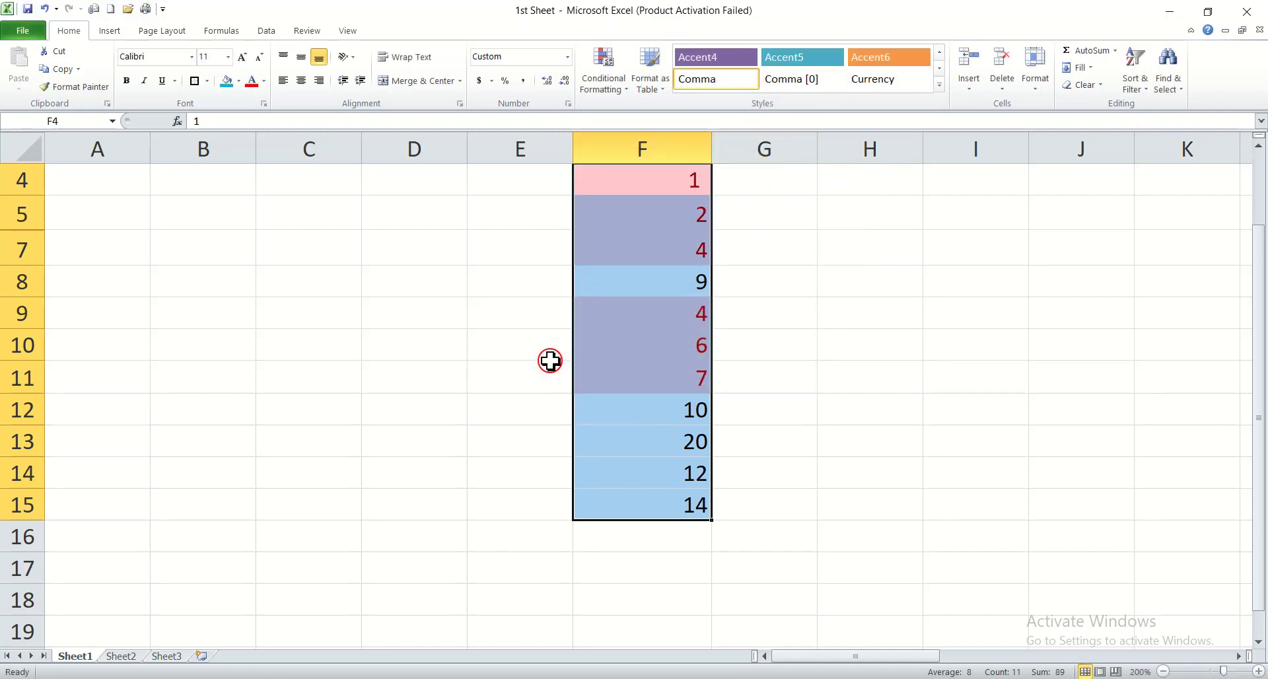
left_click(793, 372)
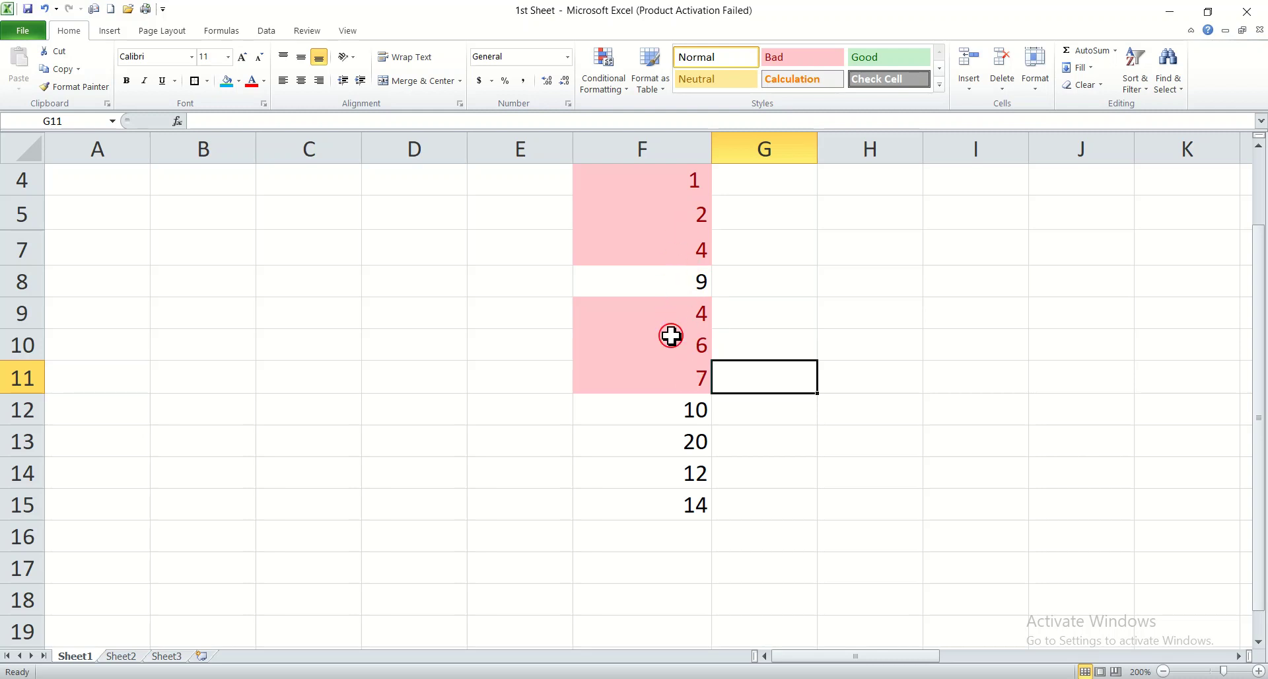
- Examine the highlighted values in column F one by one to check them against the Less Than 8 rule
left_click(652, 224)
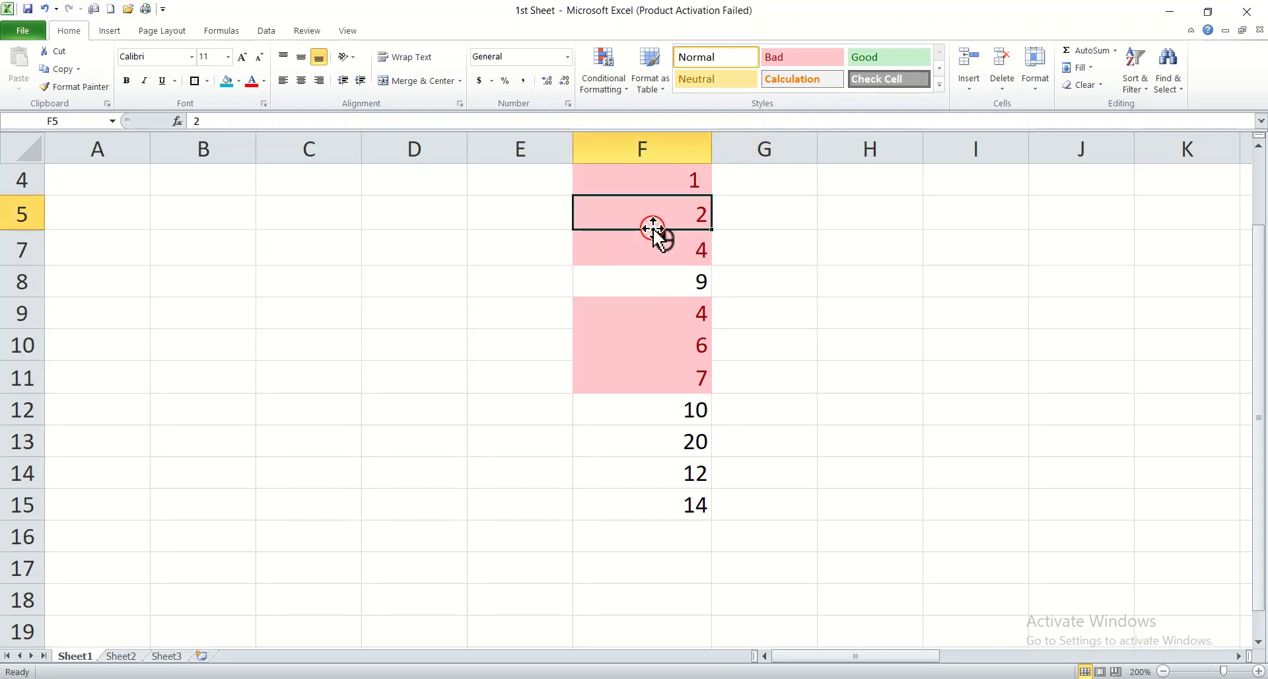
left_click(654, 247)
left_click(661, 180)
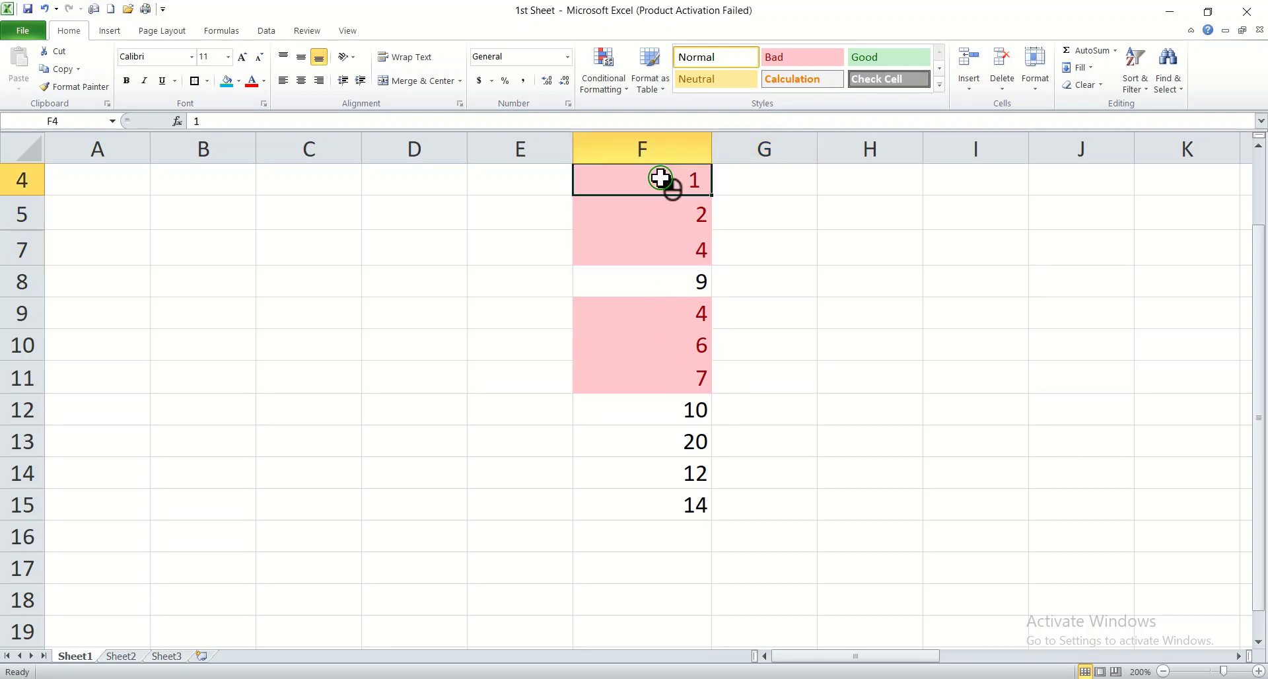
left_click(662, 212)
left_click(665, 245)
left_click(663, 315)
left_click(661, 348)
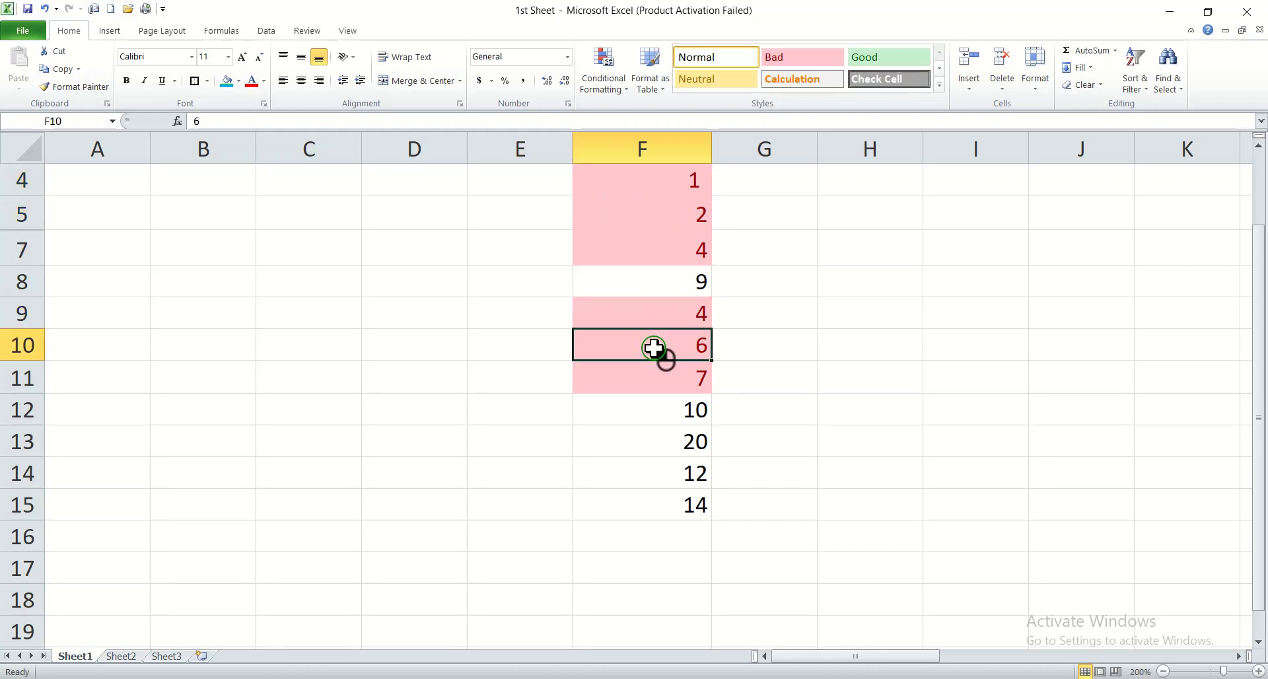
left_click(653, 374)
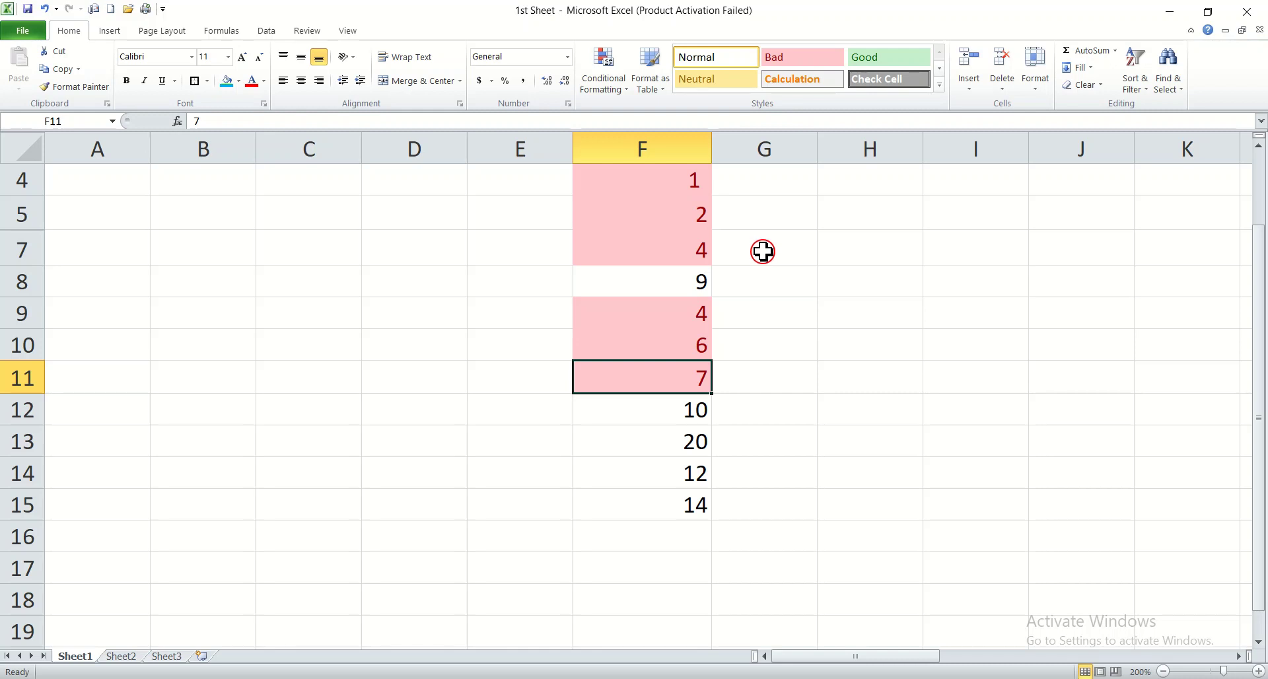
- Clear the conditional formatting rule from cell F11 only
left_click(619, 86)
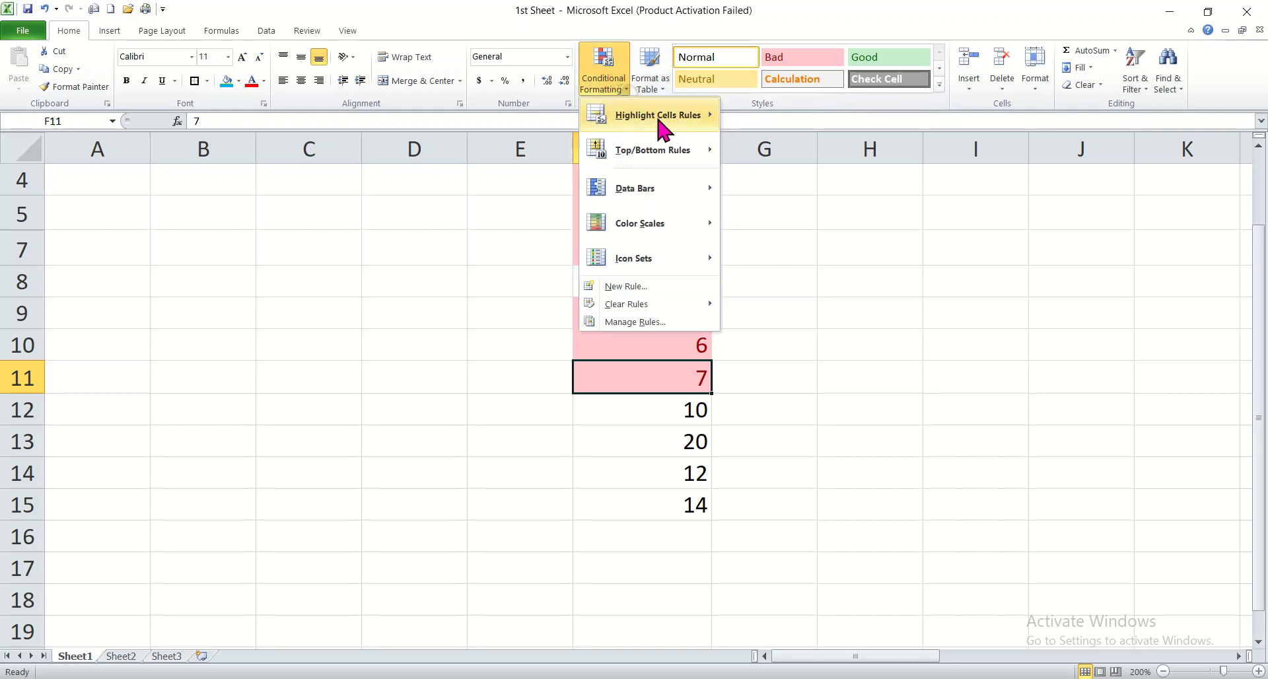
mouse_move(675, 119)
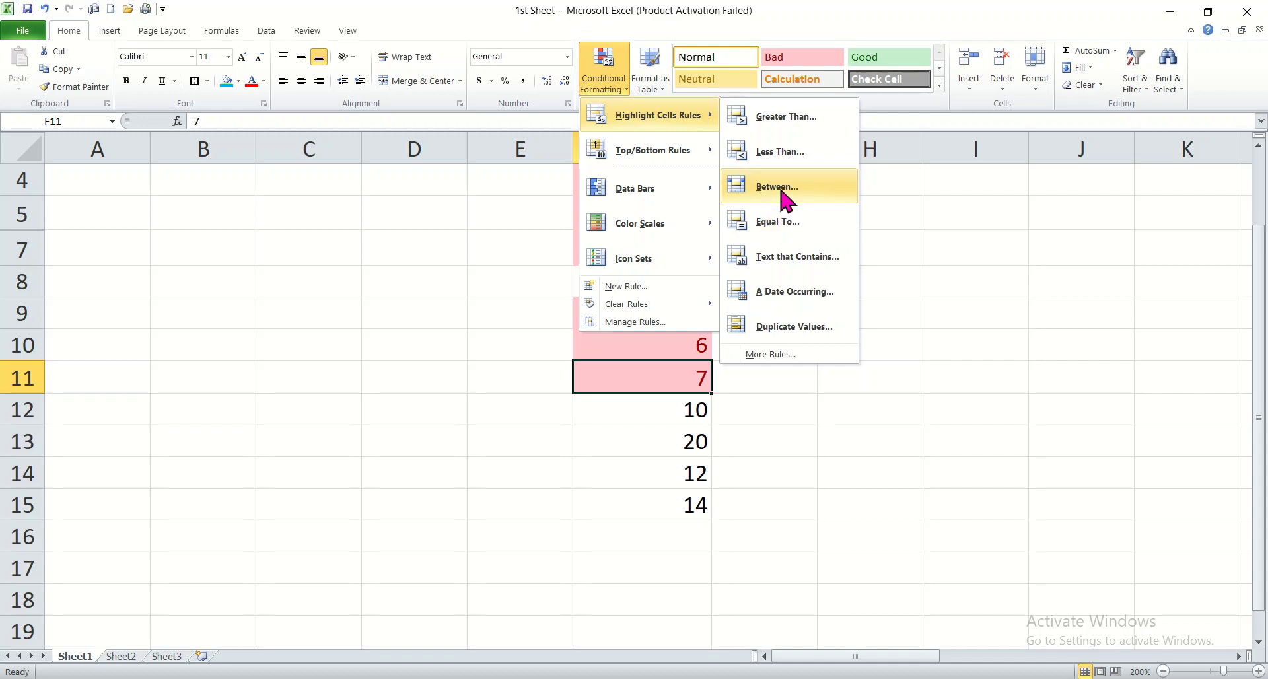
mouse_move(631, 316)
left_click(781, 308)
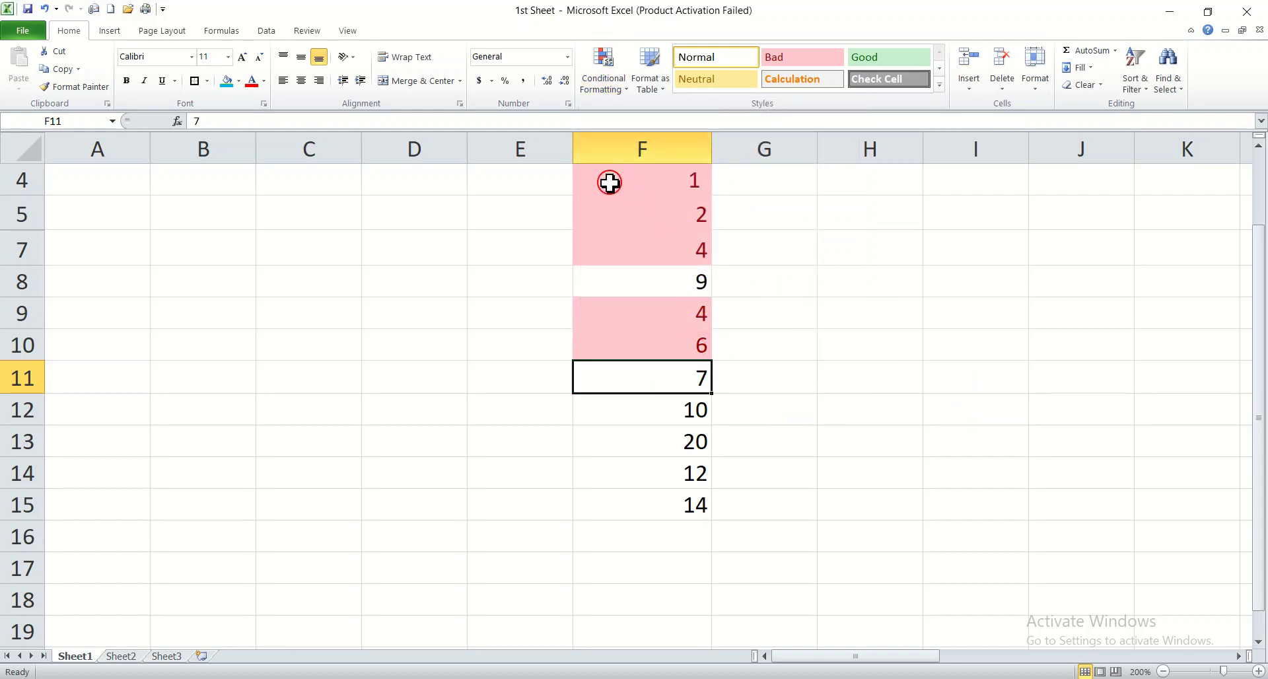
- Remove the remaining conditional formatting rules from the whole range F4 through F15
left_click_drag(609, 169, 644, 495)
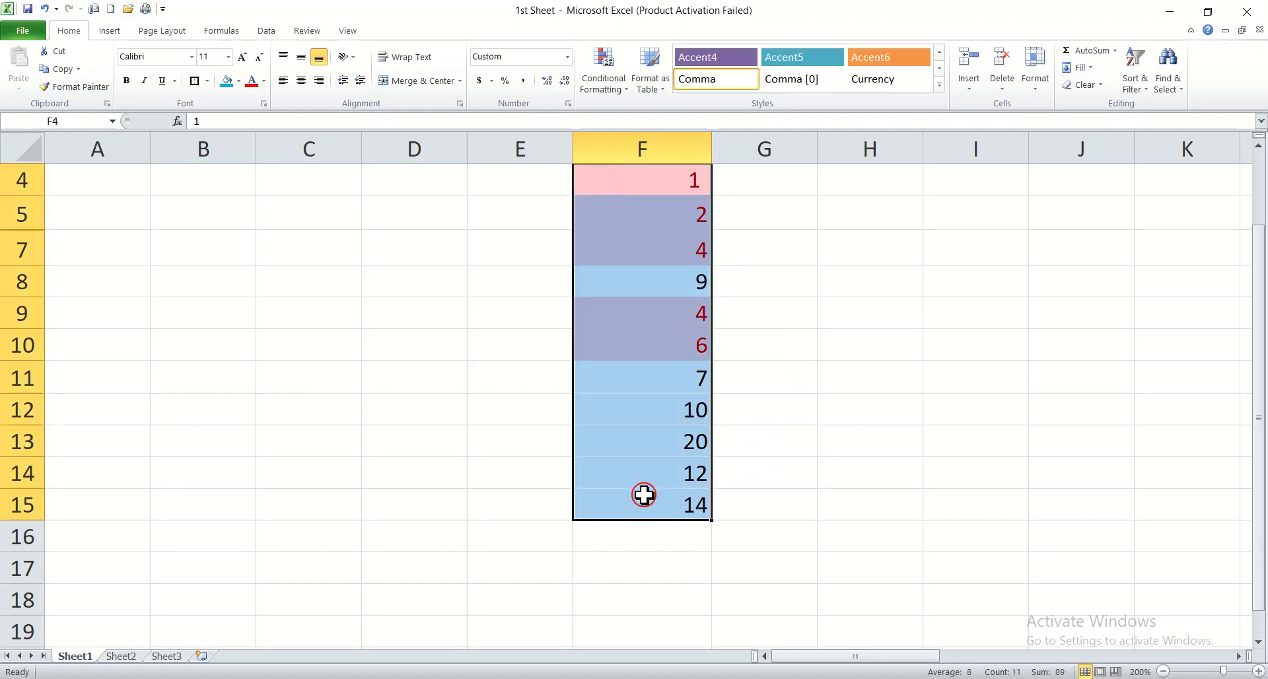
left_click(613, 92)
mouse_move(625, 306)
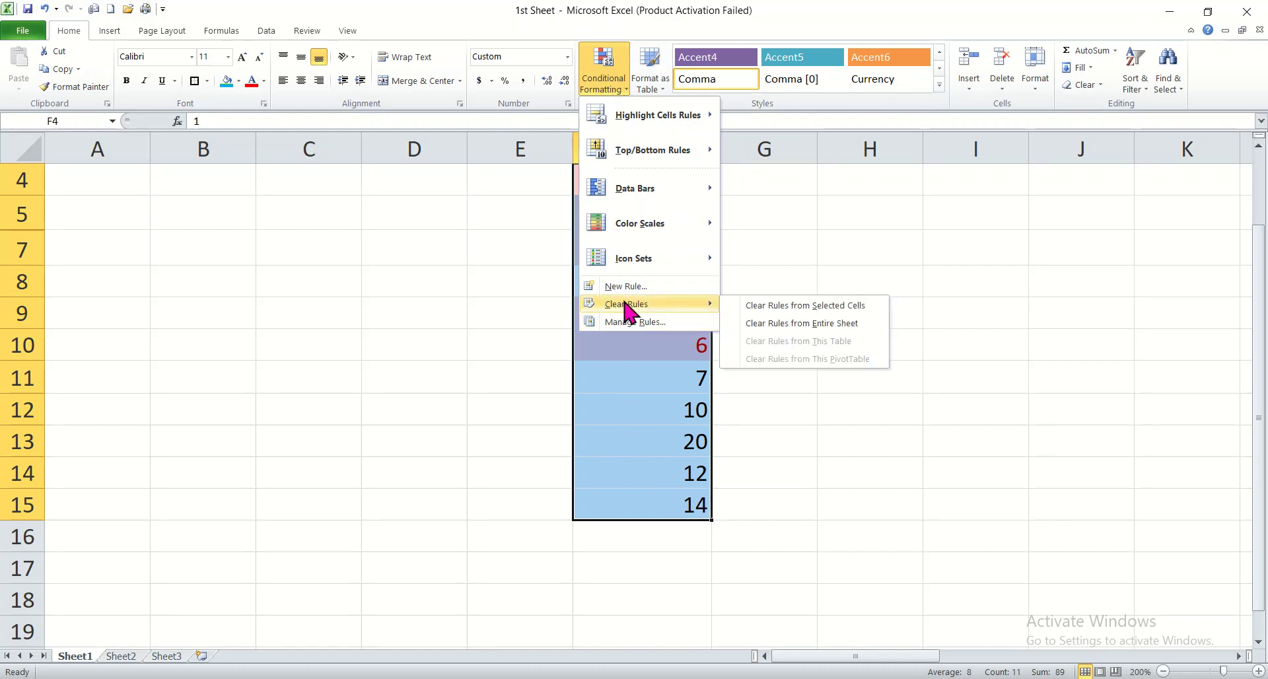
left_click(799, 306)
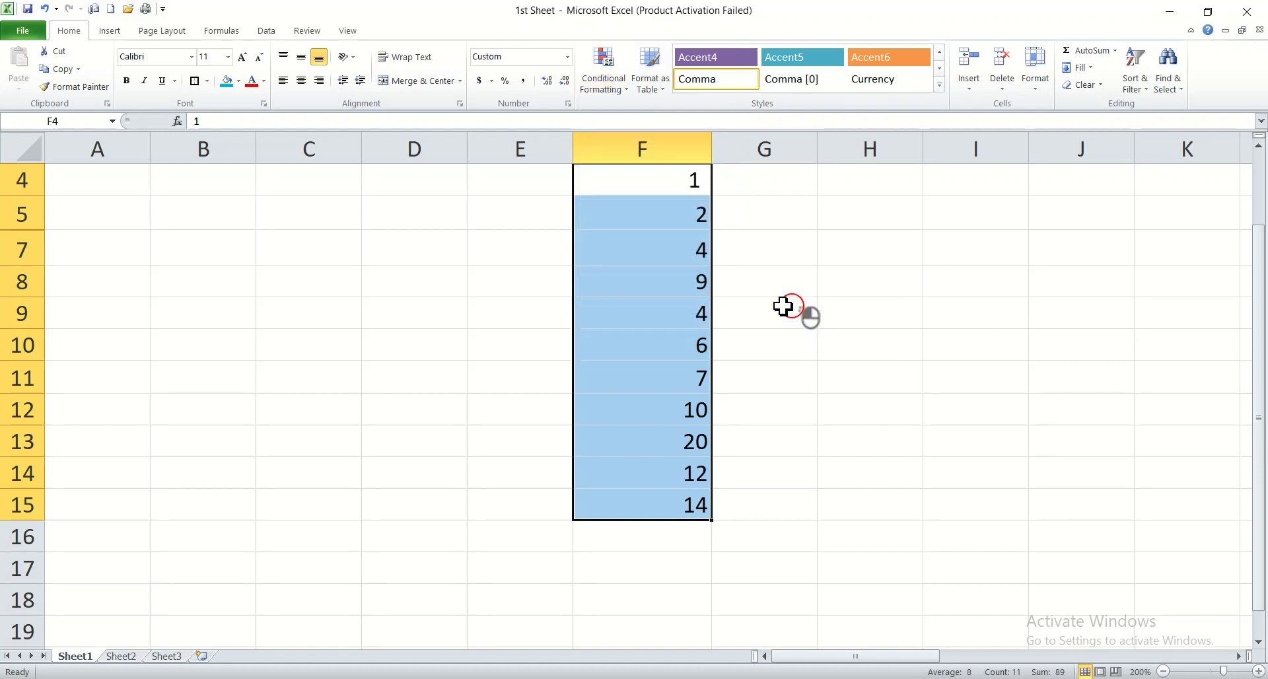
left_click(839, 417)
- Highlight the values between 4 and 10 in F4 through F15 with Light Red Fill with Dark Red Text, and undo the rule
left_click(641, 177)
left_click_drag(640, 177, 668, 503)
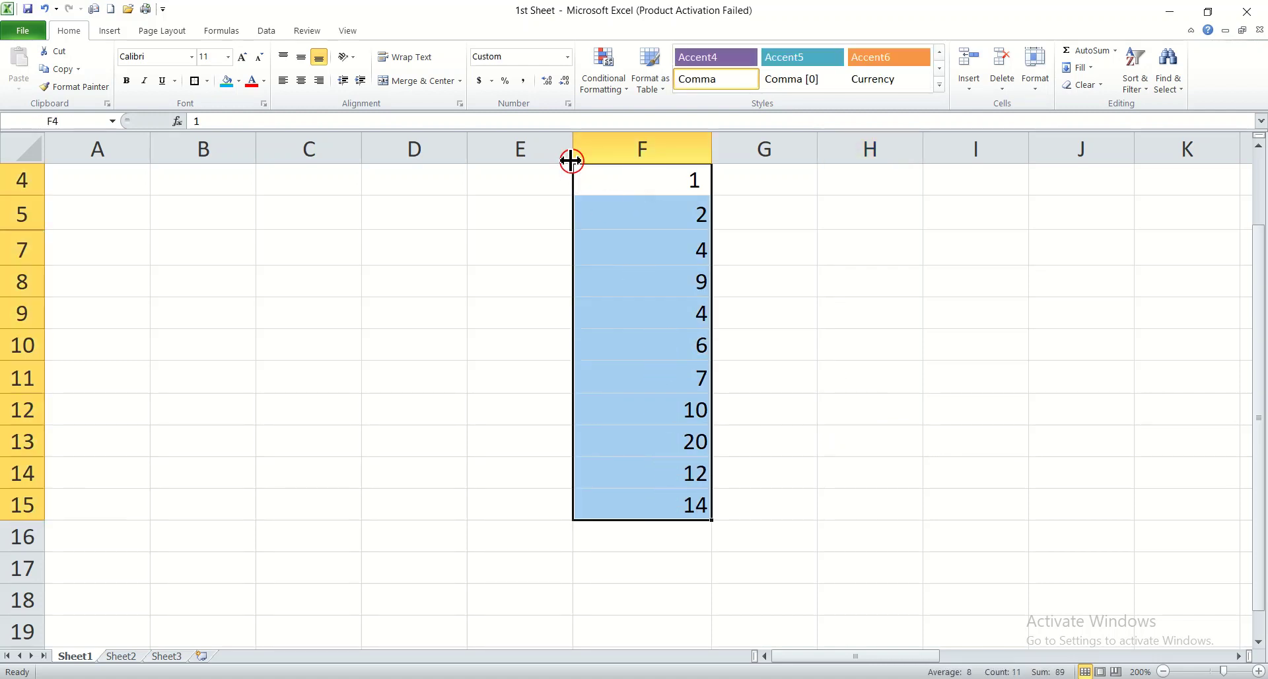
left_click(624, 88)
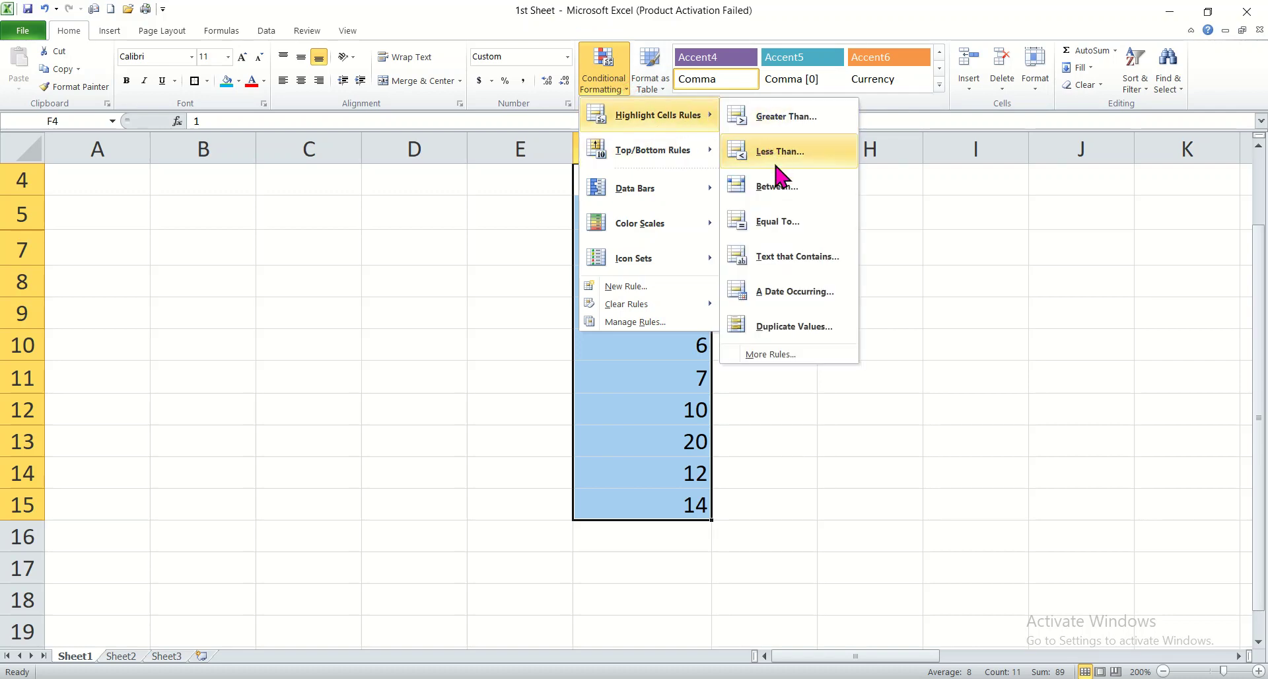
left_click(780, 188)
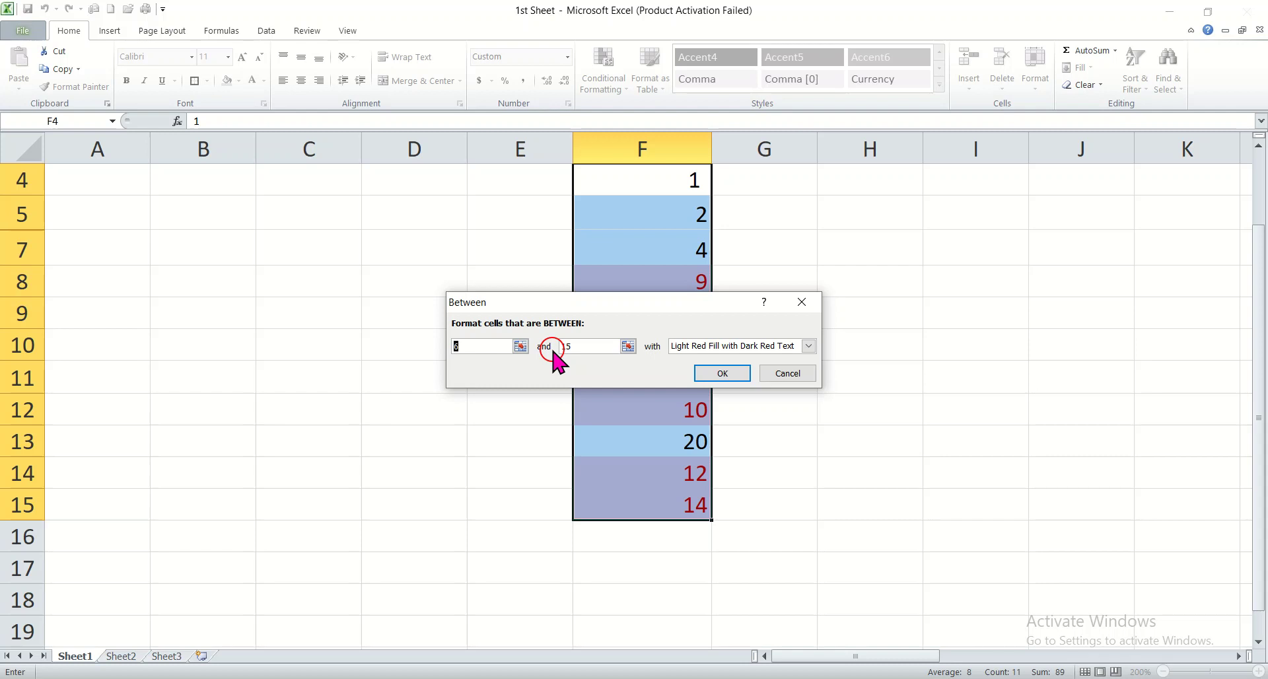
type("4")
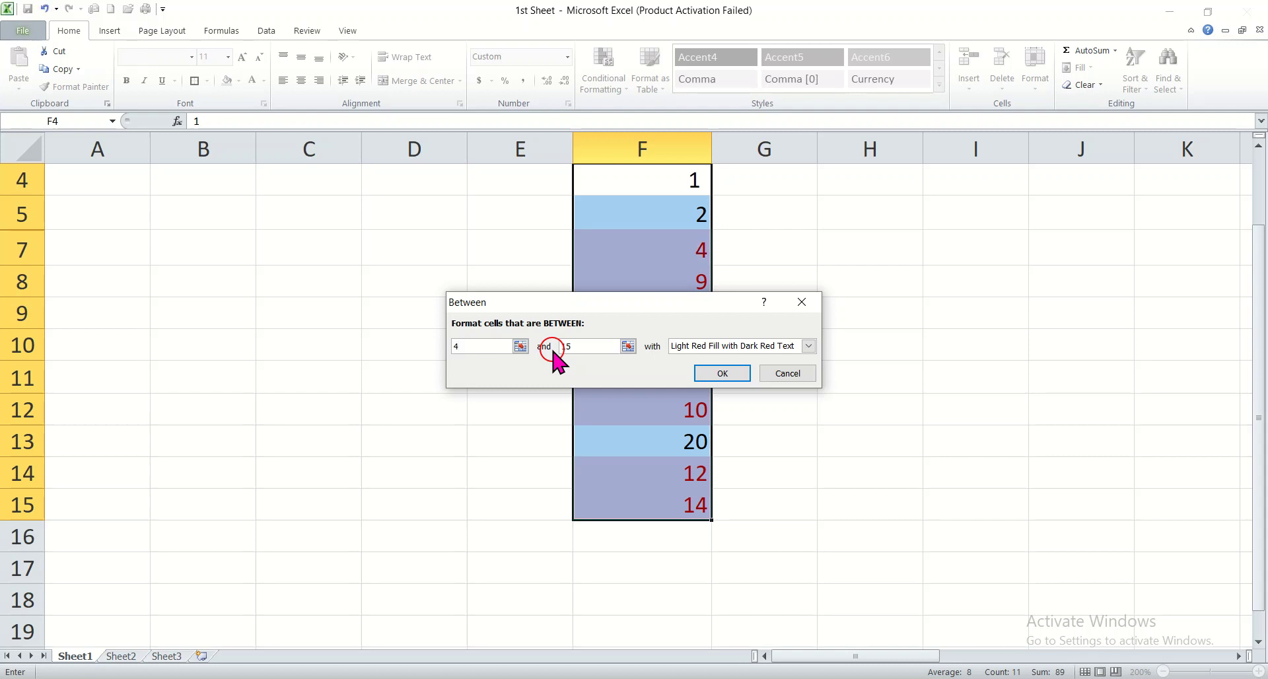
left_click(576, 348)
key("BackSpace")
key("BackSpace")
type("10")
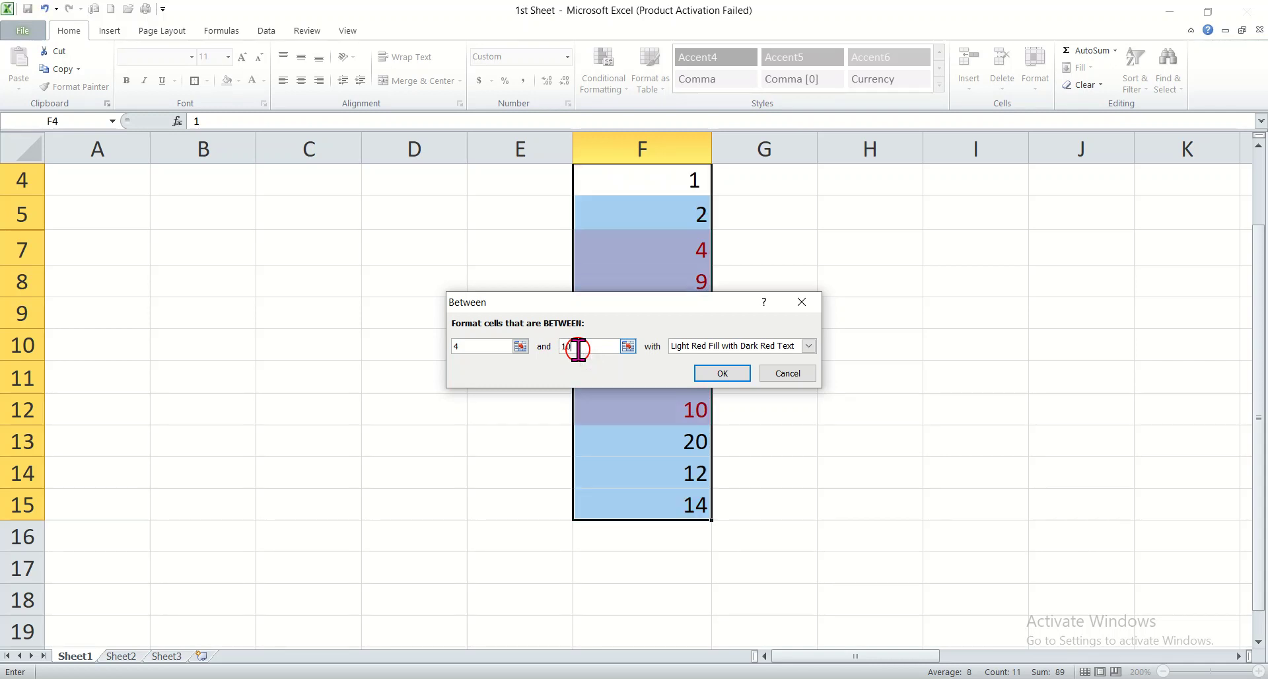
left_click(714, 373)
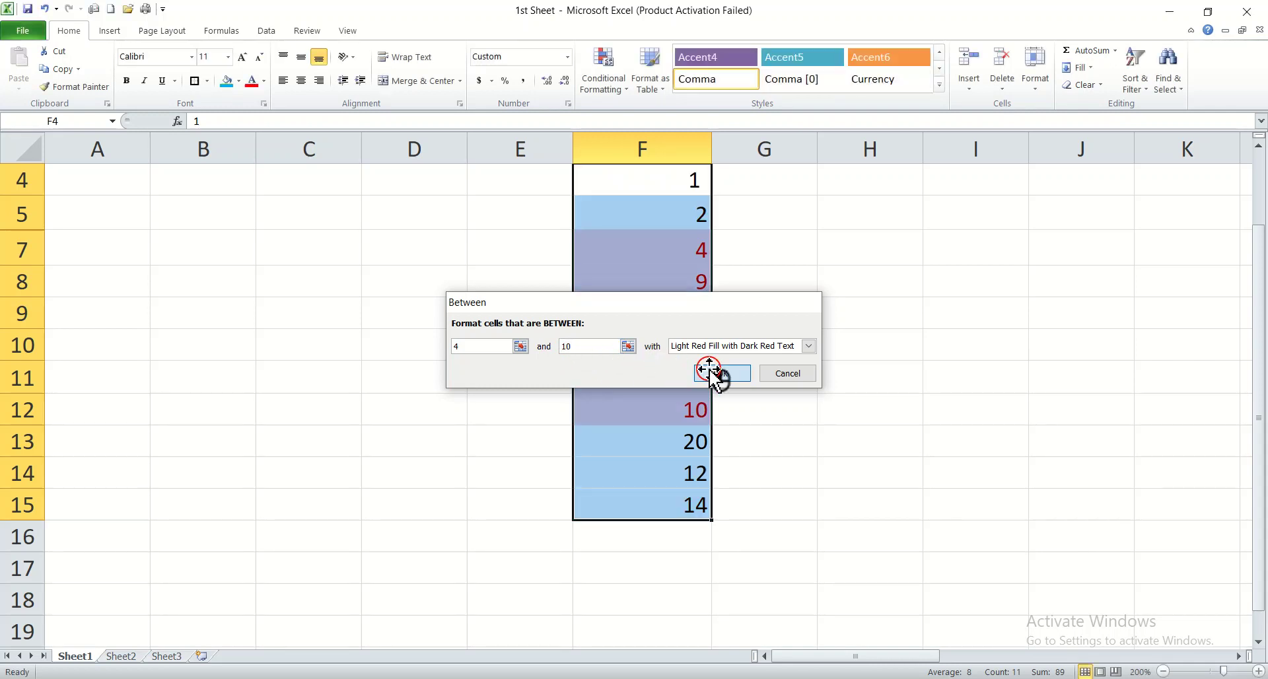
left_click(856, 403)
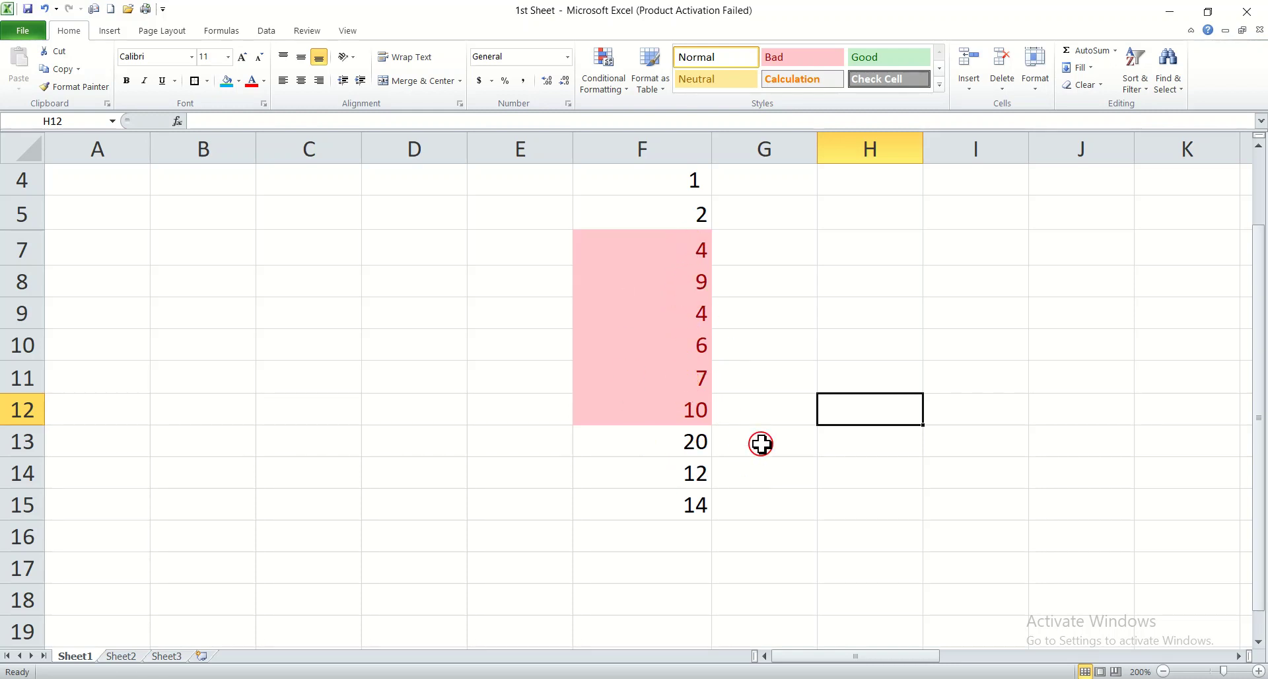
key("ctrl+z")
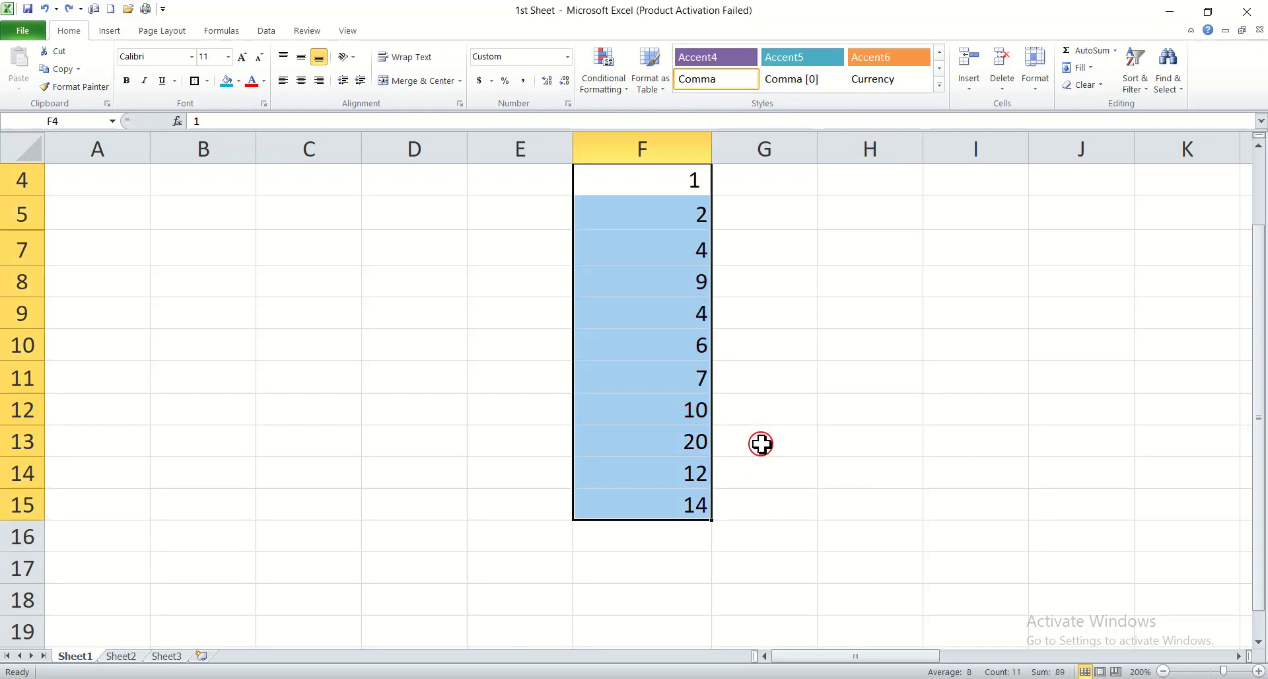
- Examine the available Highlight Cells Rules options for conditional formatting, without applying any rule
left_click(462, 316)
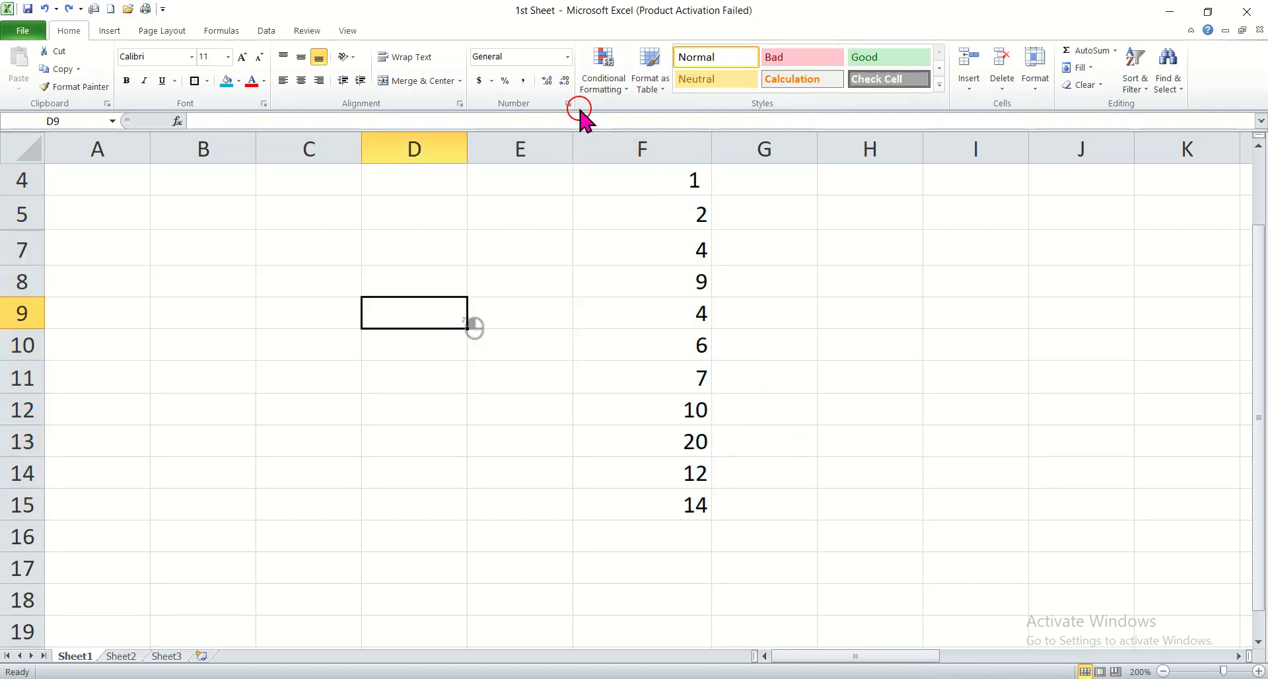
left_click(627, 92)
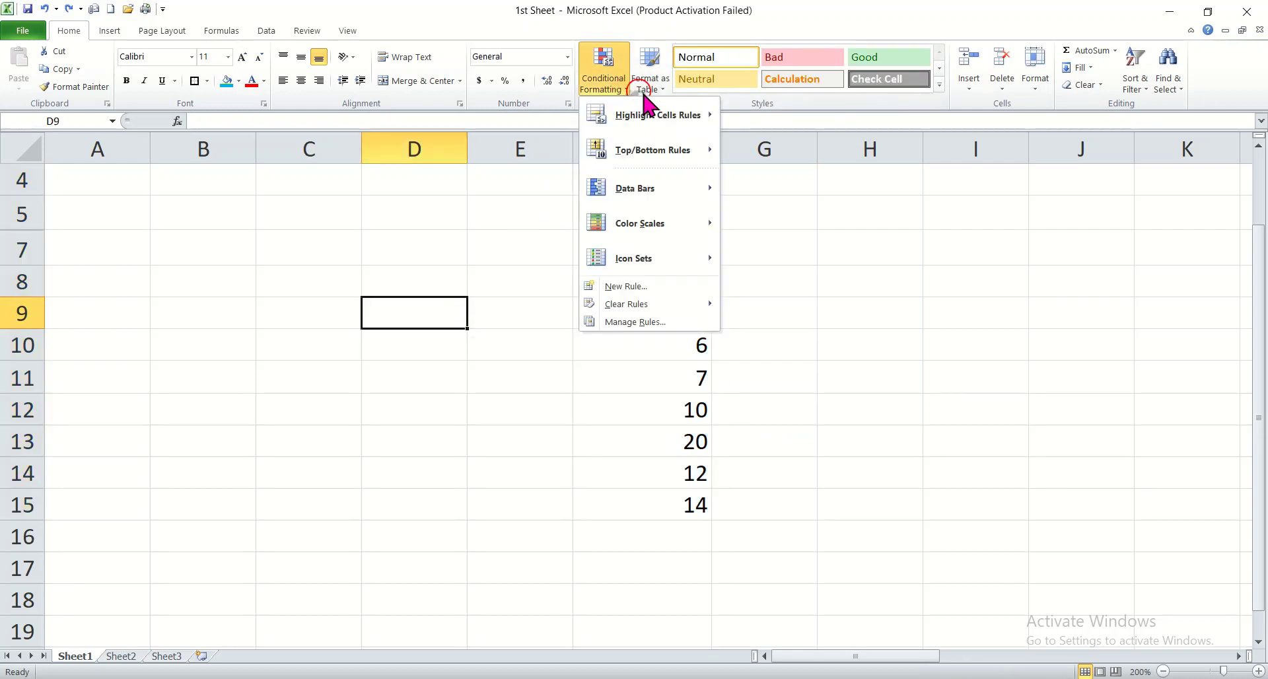
mouse_move(685, 117)
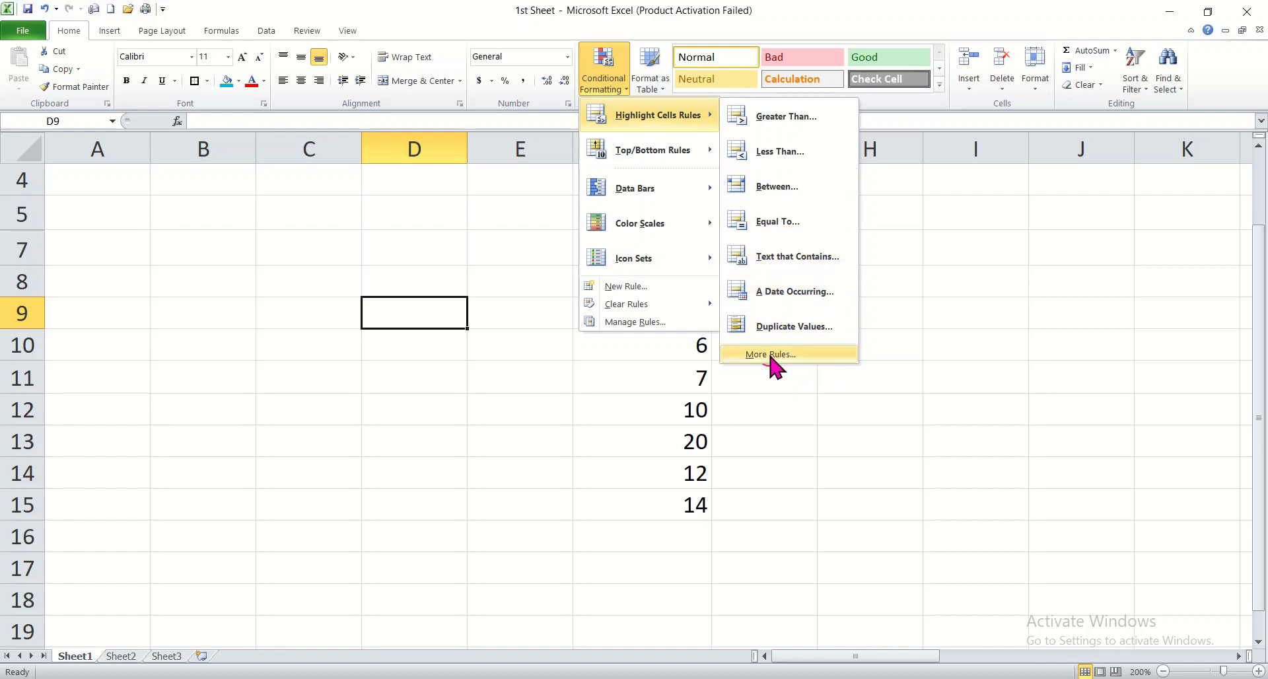
left_click(910, 362)
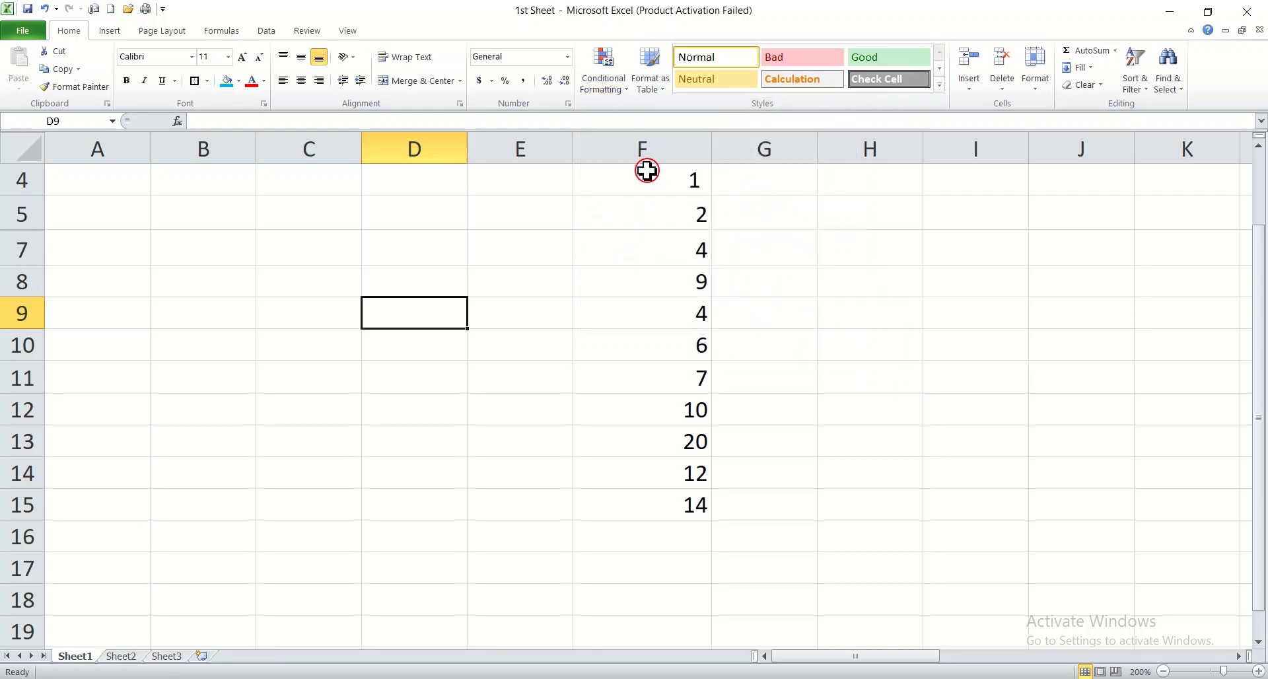
- Try right alignment and left alignment on the number in cell F4
left_click(702, 179)
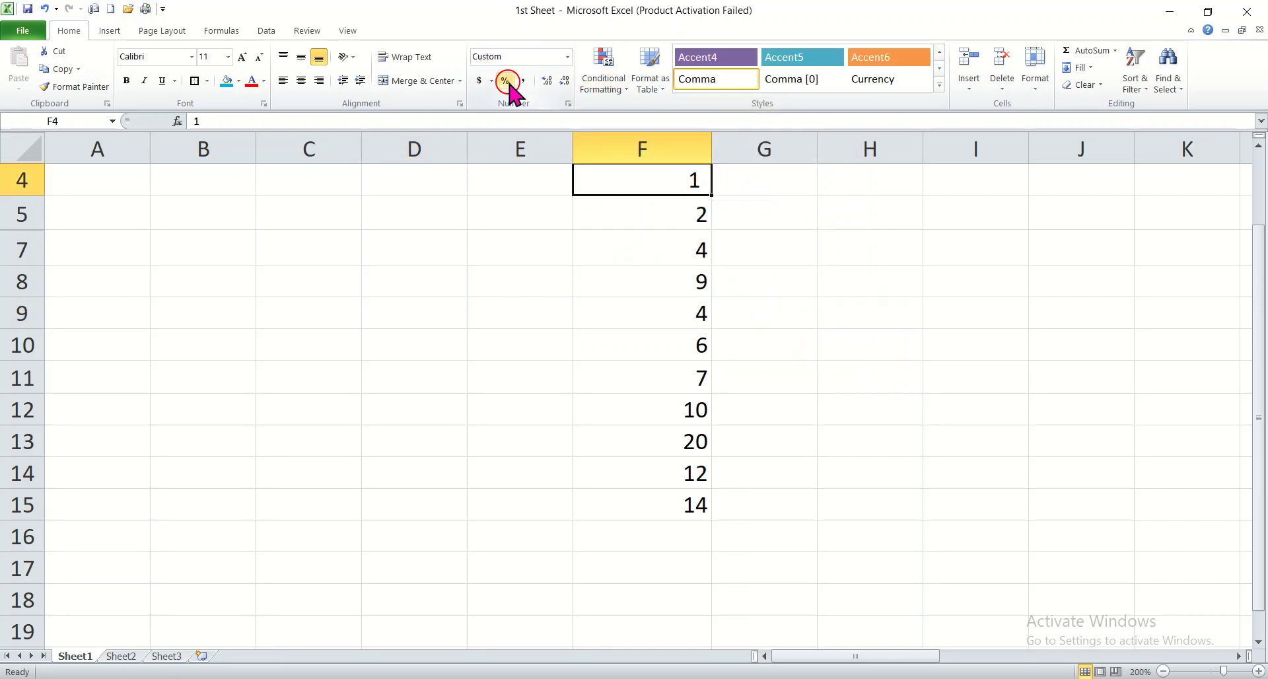
left_click(315, 82)
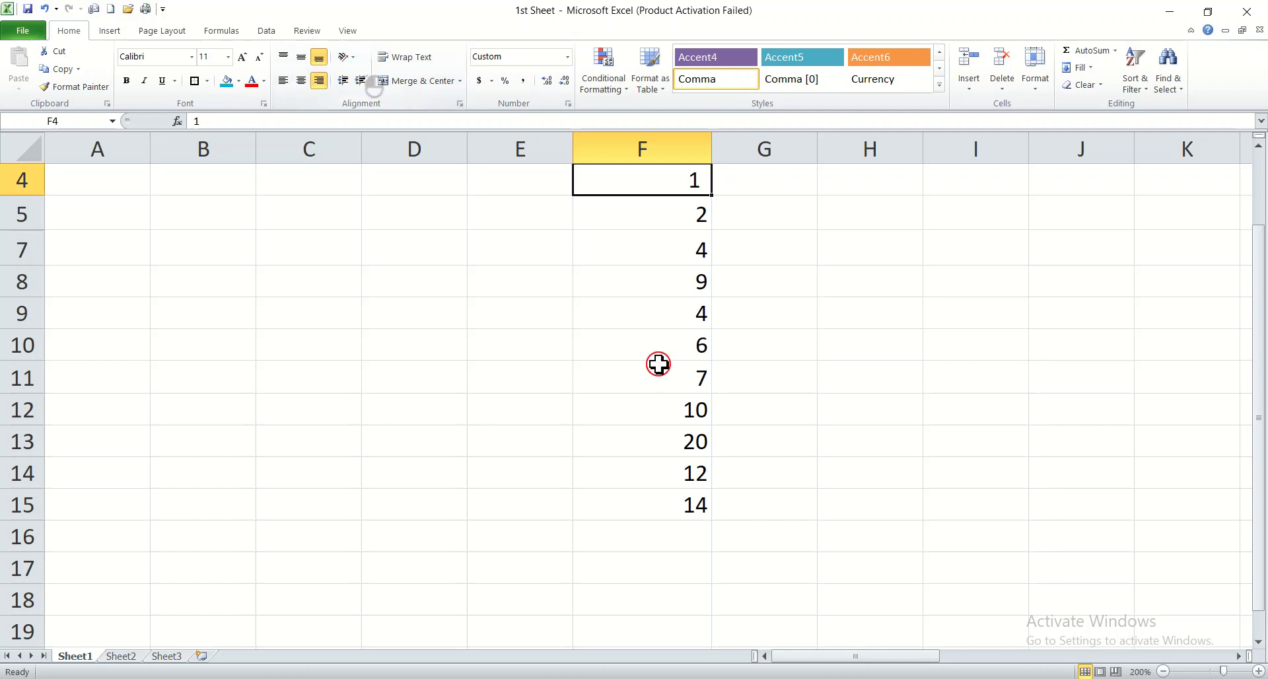
left_click(892, 352)
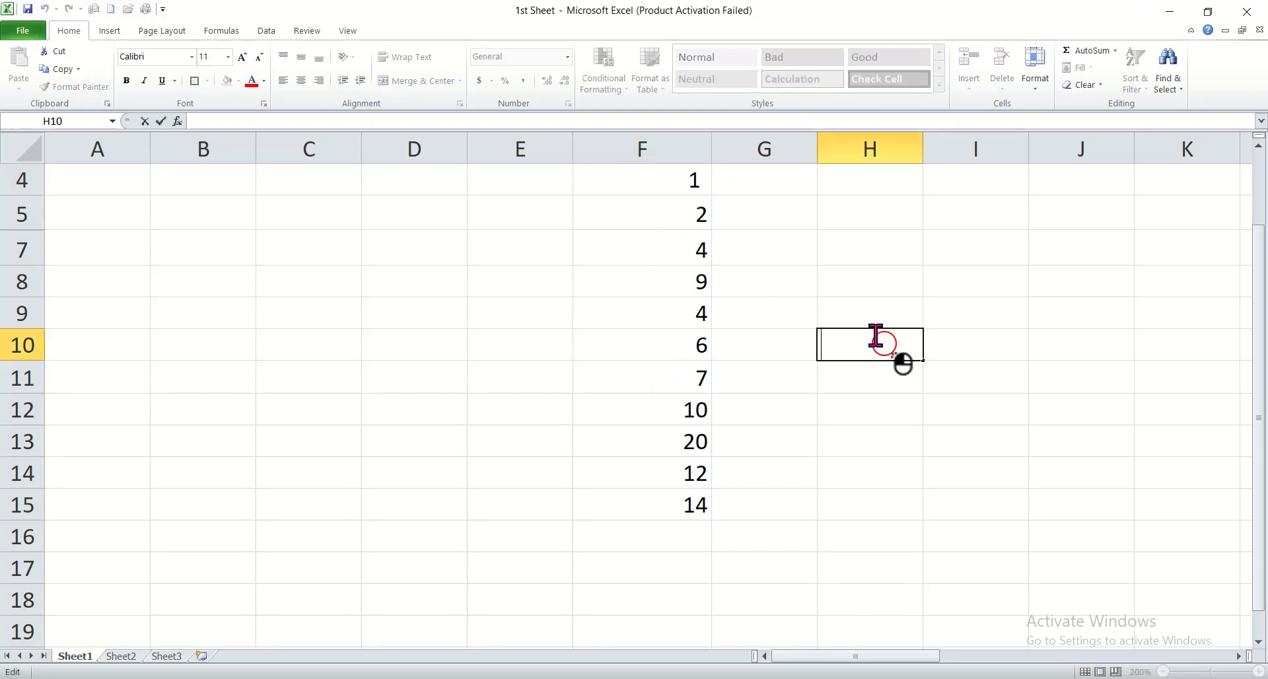
left_click(651, 184)
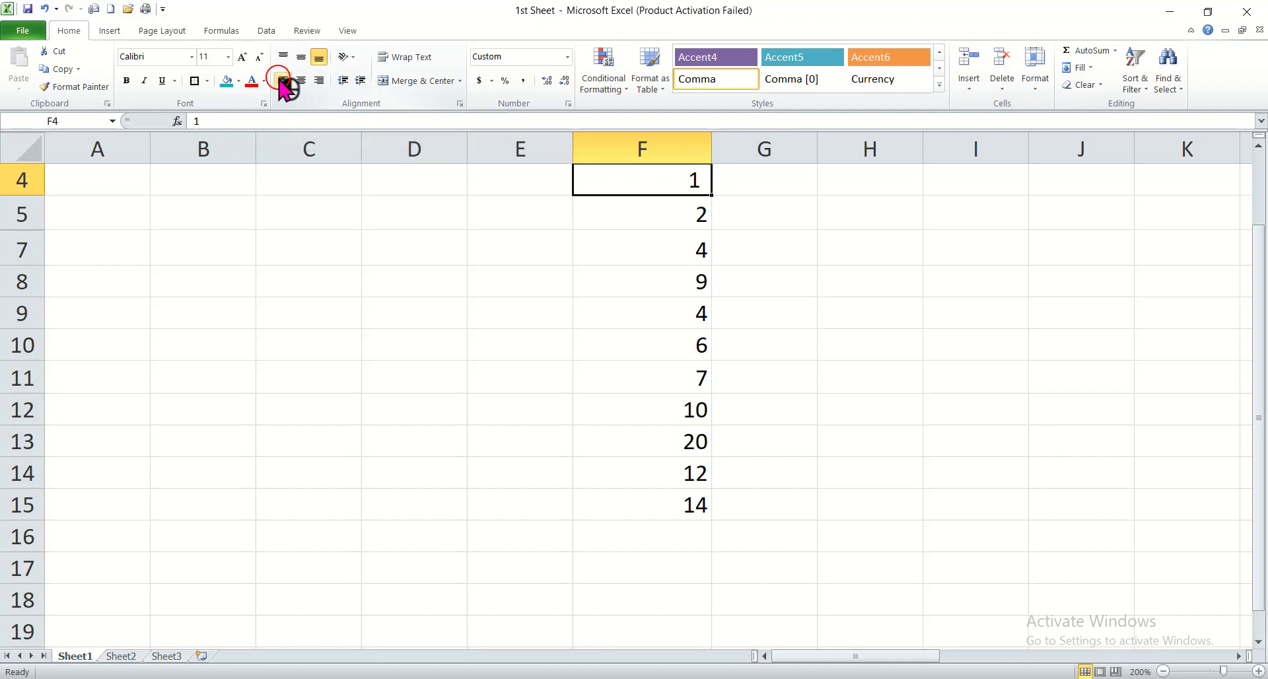
left_click(590, 265)
key("ctrl+Down")
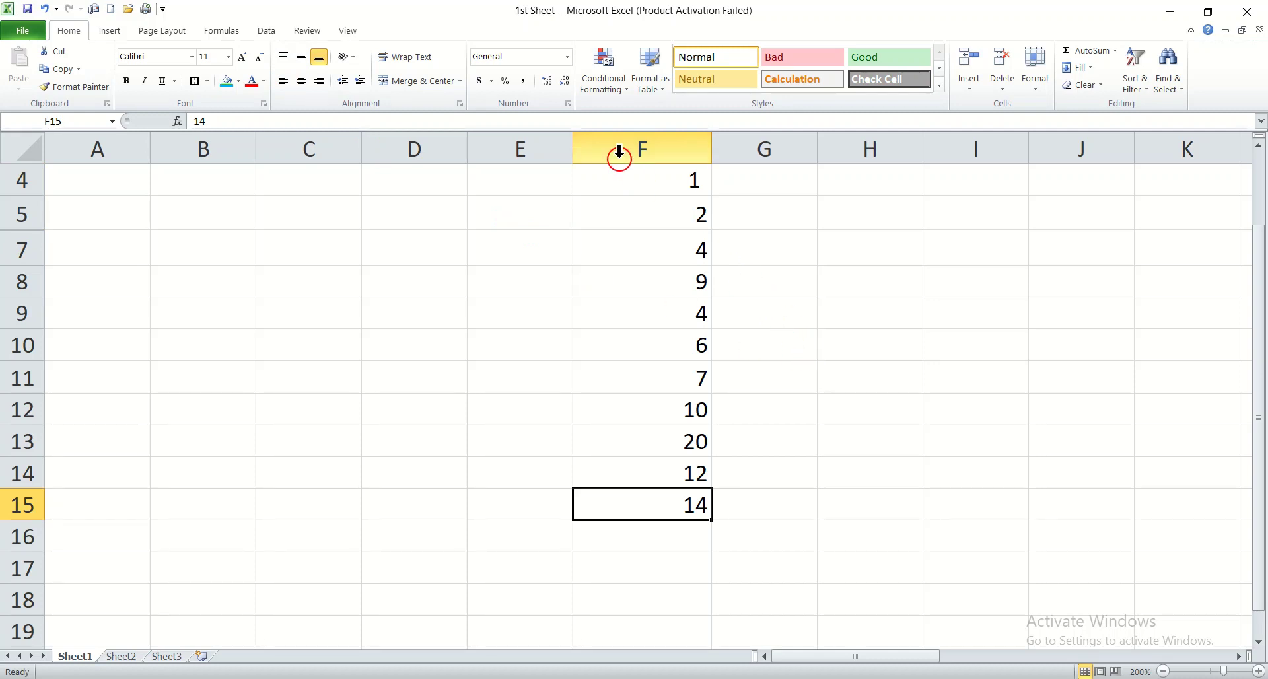
- Examine the Top/Bottom Rules and Data Bars options for conditional formatting, without applying any
left_click(616, 85)
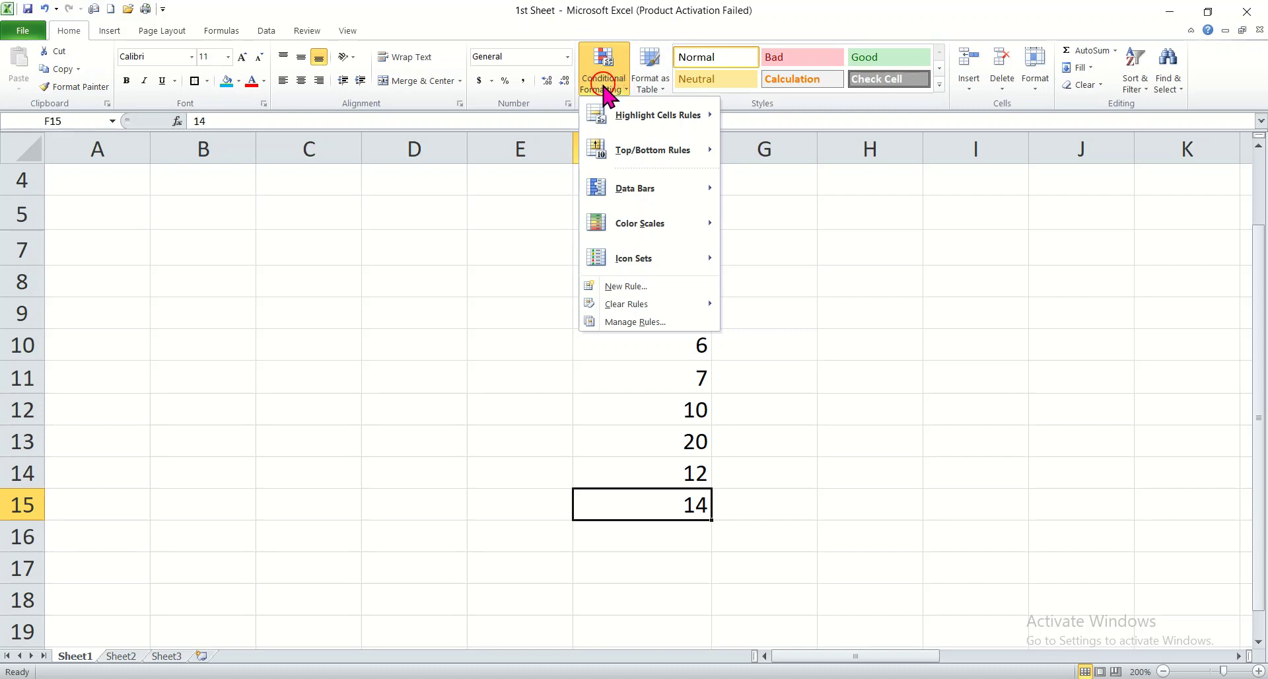
mouse_move(691, 118)
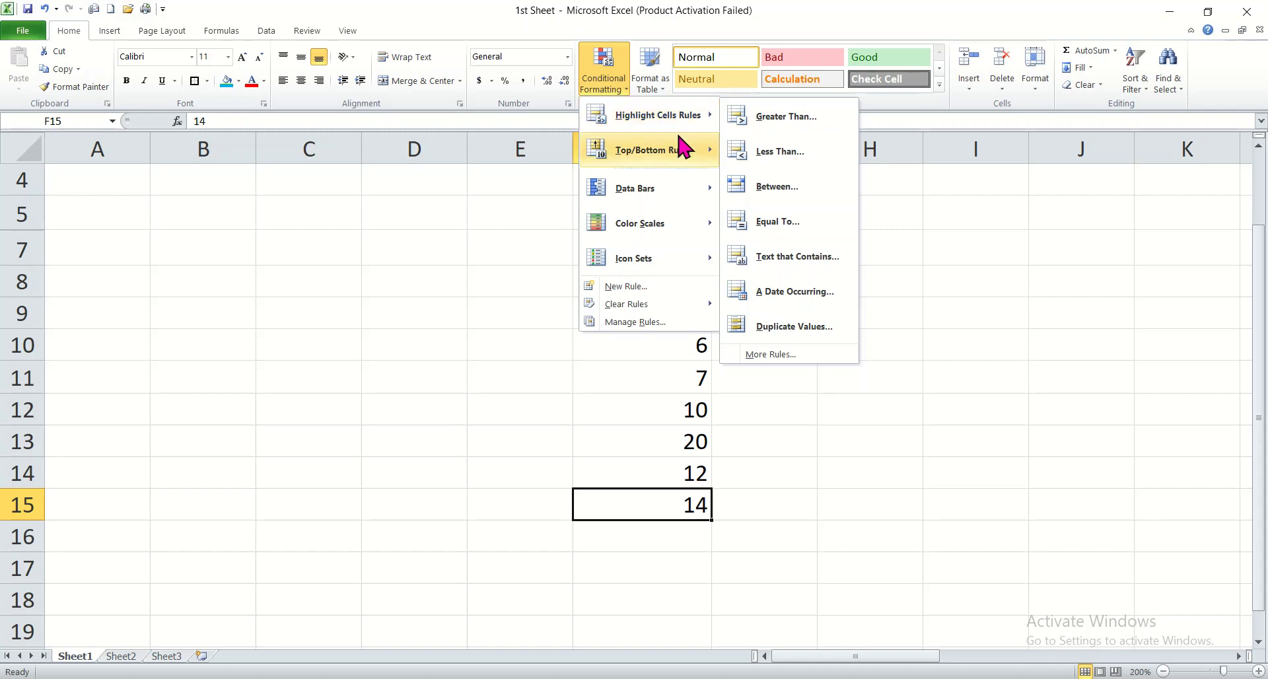
mouse_move(707, 157)
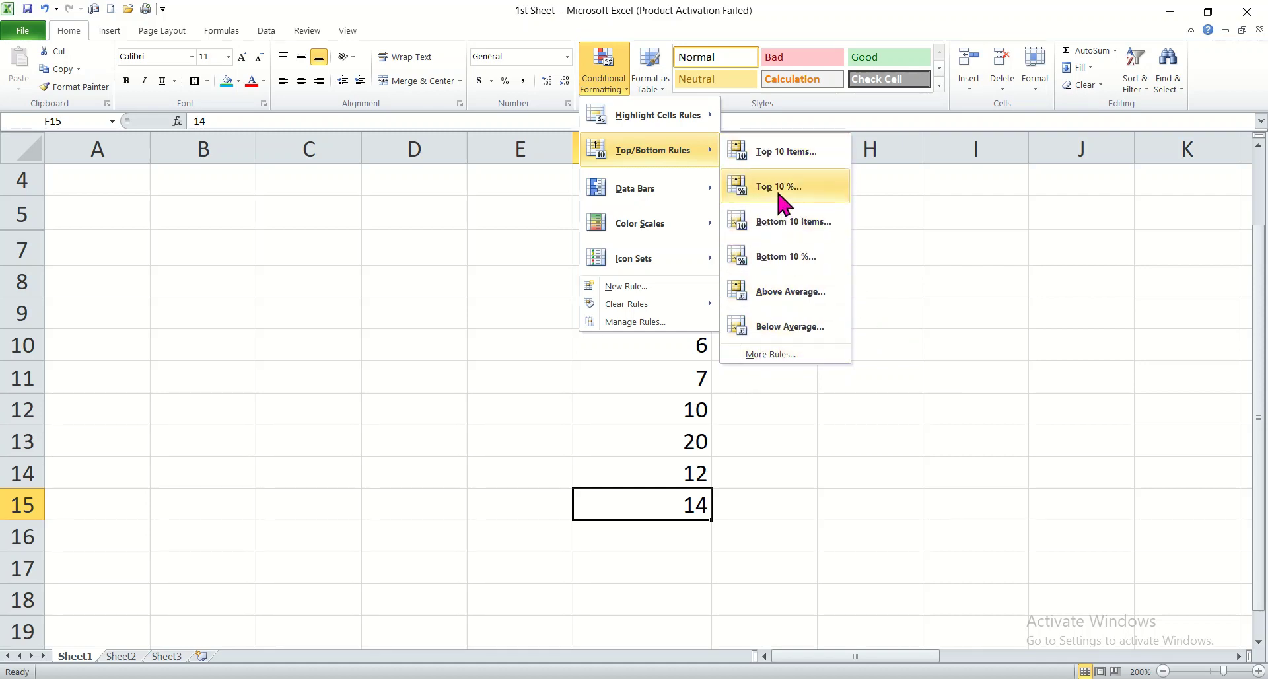
mouse_move(671, 195)
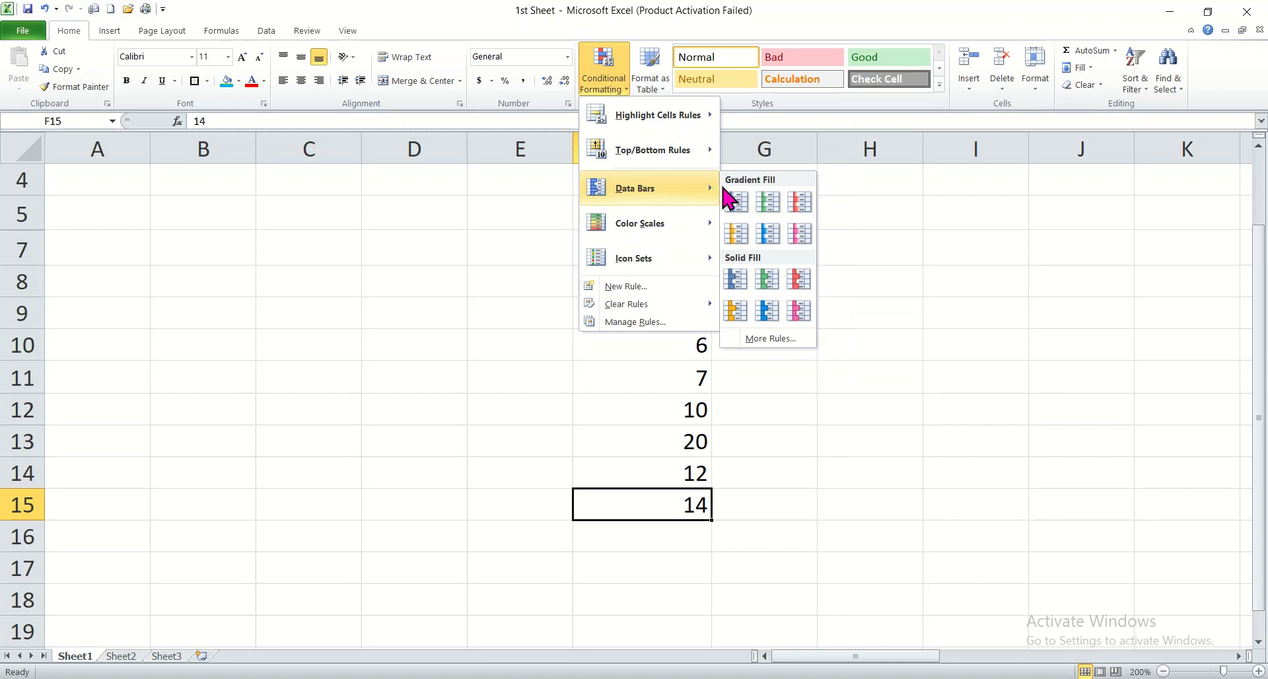
left_click(913, 357)
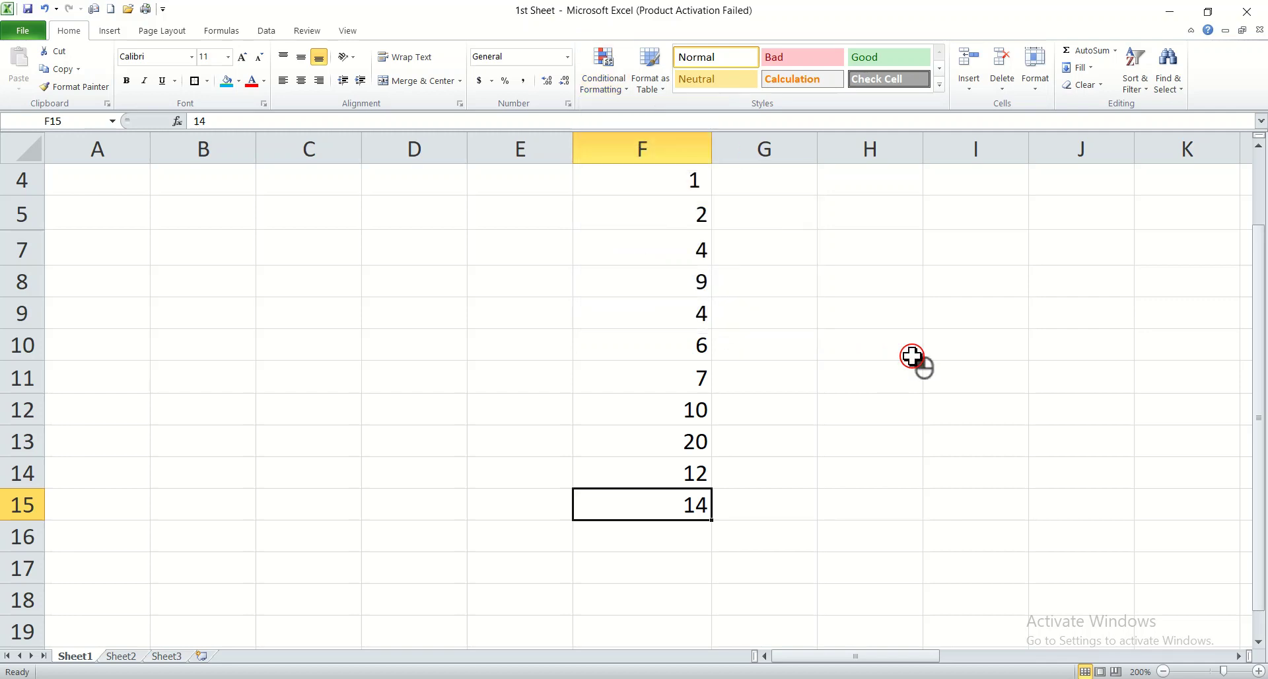
- Apply red Solid Fill data bars to the numbers in F4 through F15
left_click(612, 176)
left_click_drag(611, 176, 698, 502)
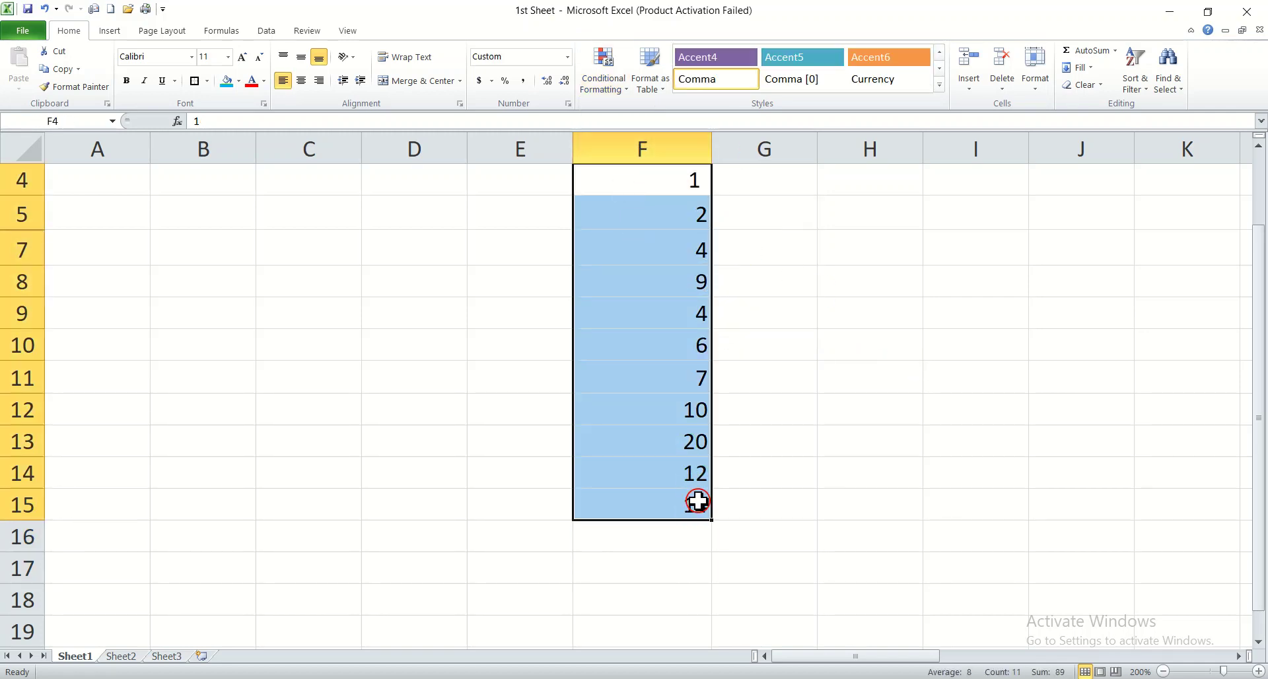
left_click(615, 92)
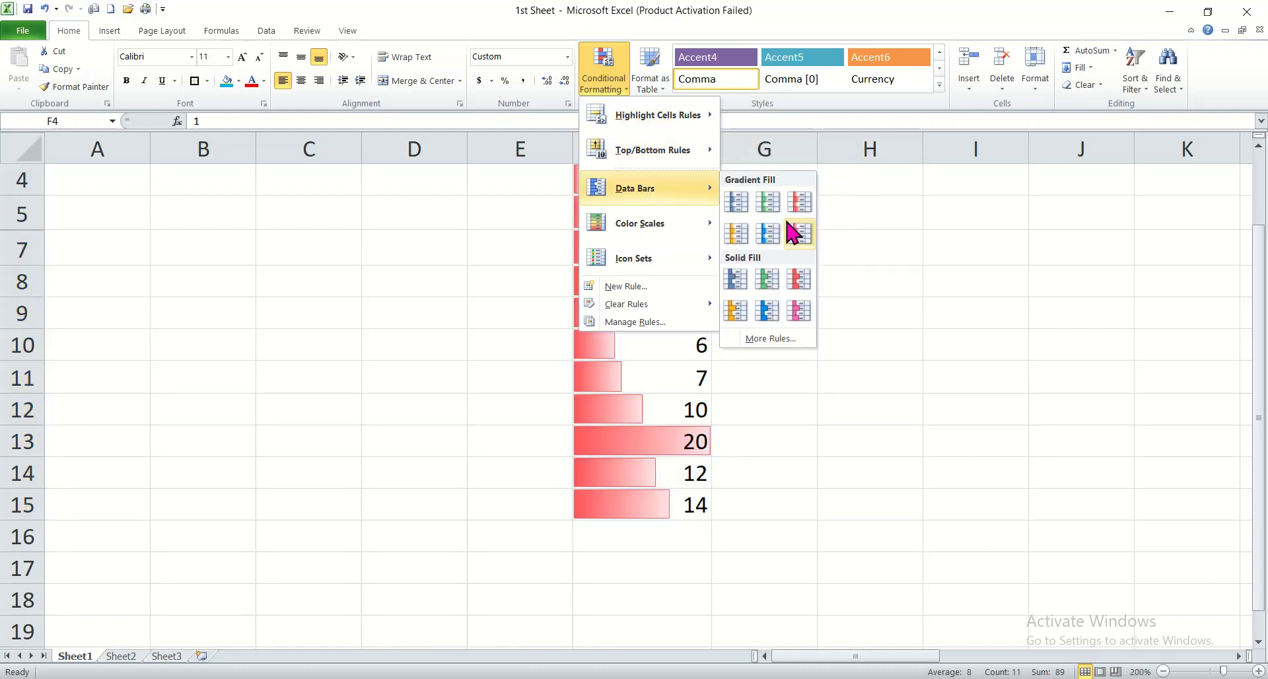
left_click(800, 280)
left_click(812, 496)
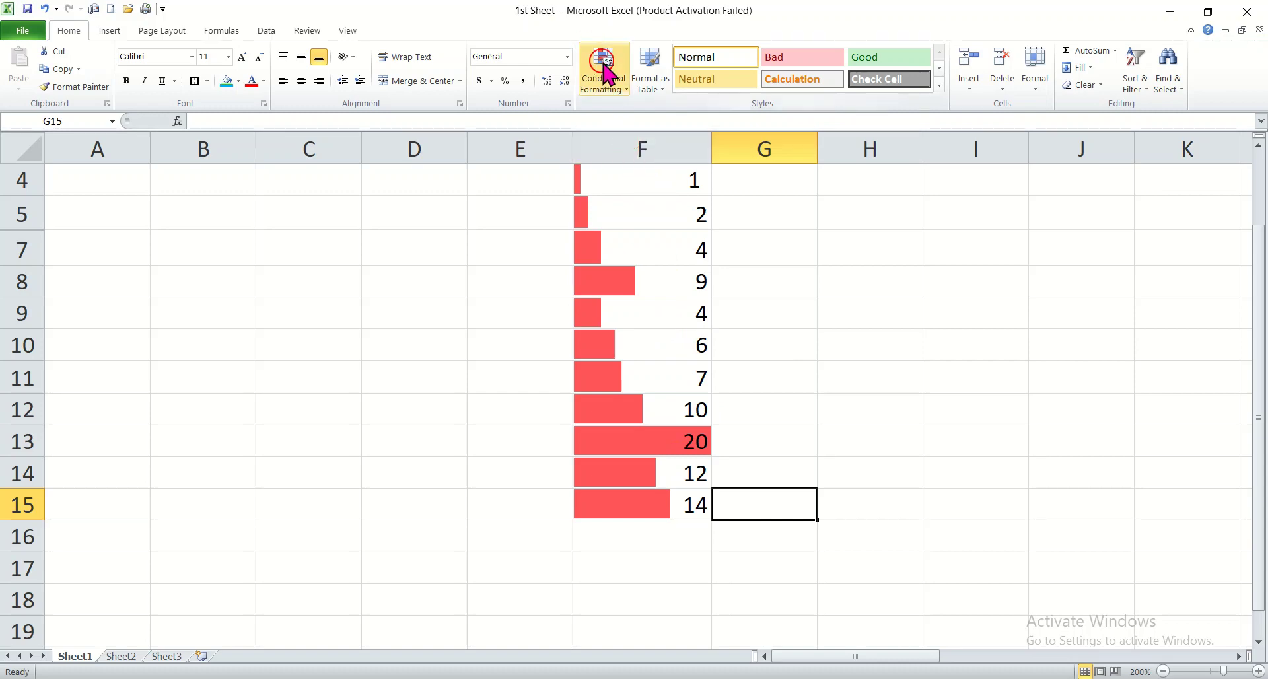
- Try to clear the conditional formatting rules with only cell G15 selected
left_click(617, 79)
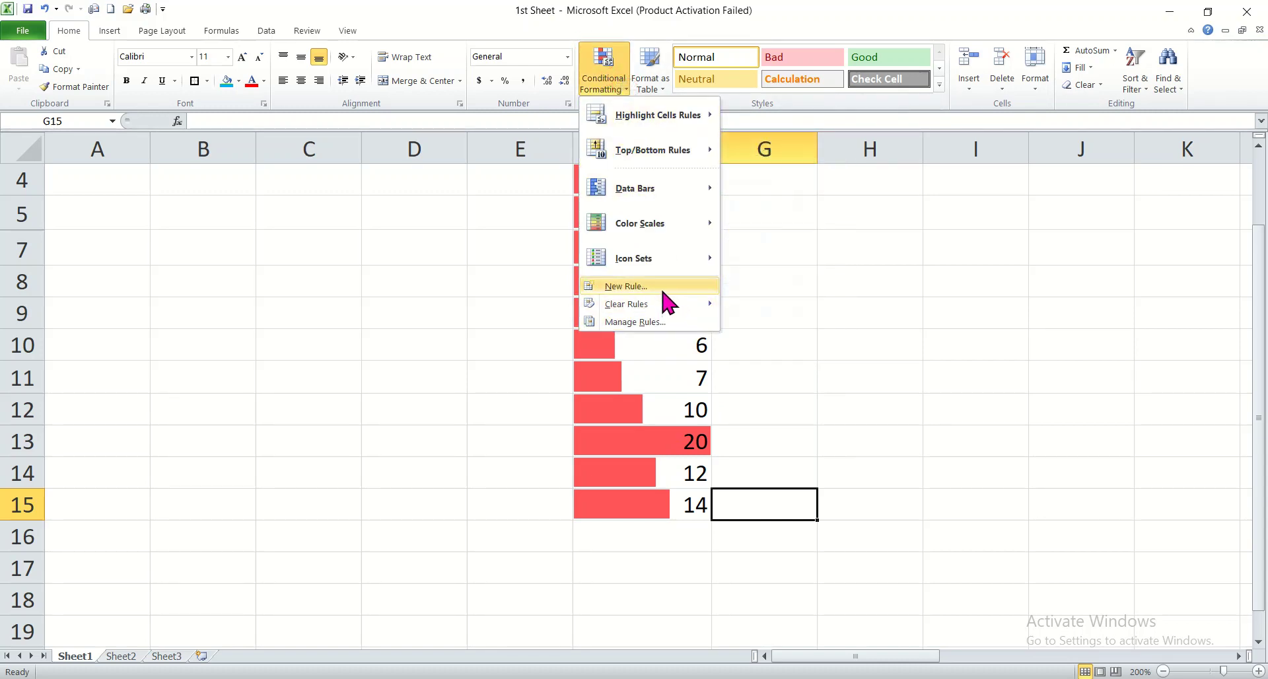
mouse_move(669, 312)
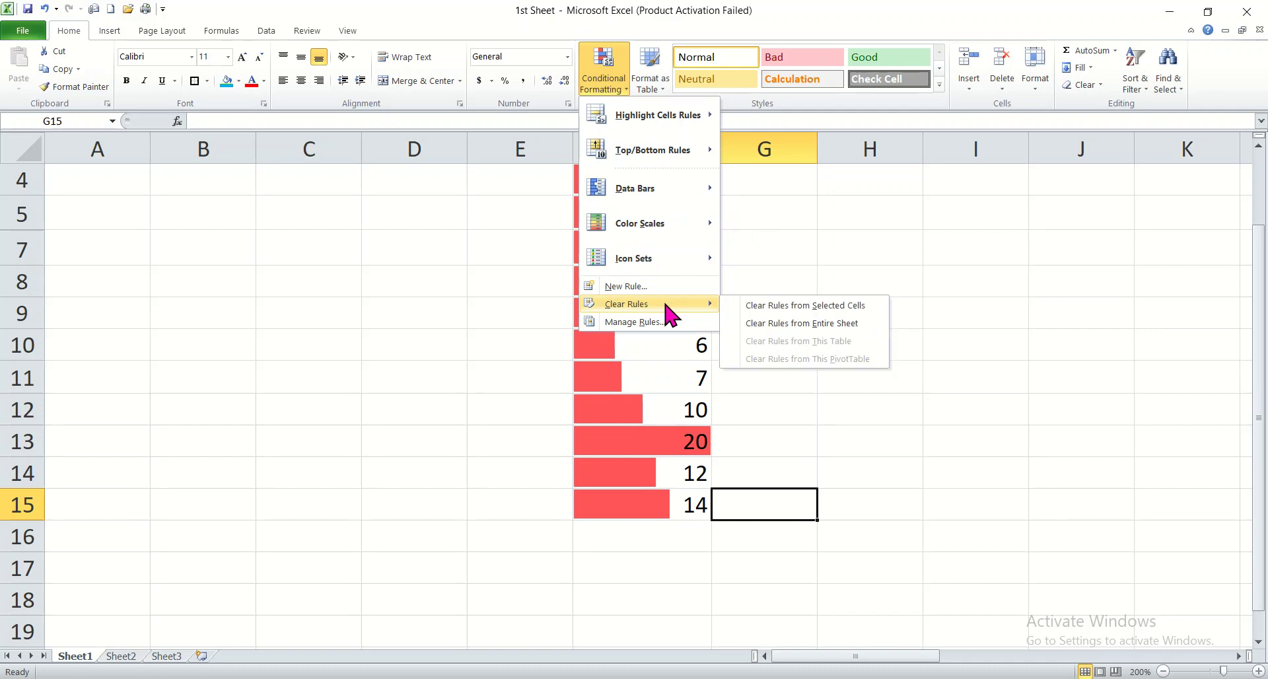
left_click(755, 308)
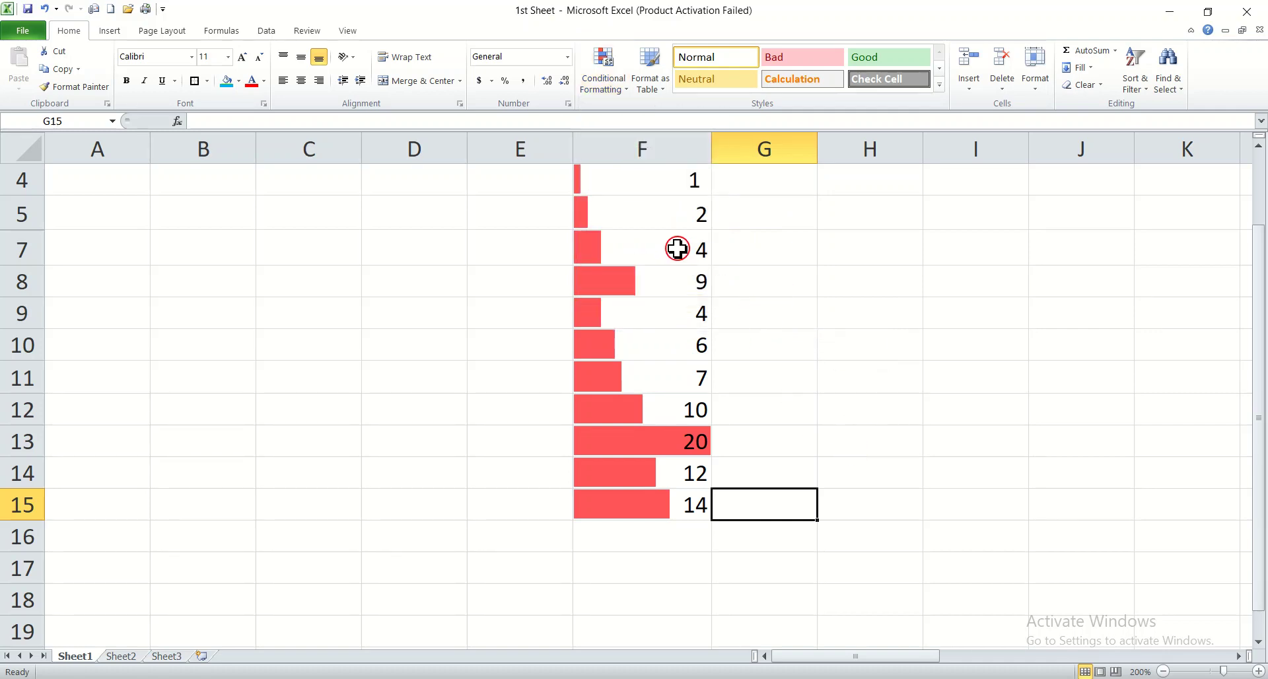
- Clear the data bar rule from the selected range F4 through F15
left_click_drag(634, 175, 668, 495)
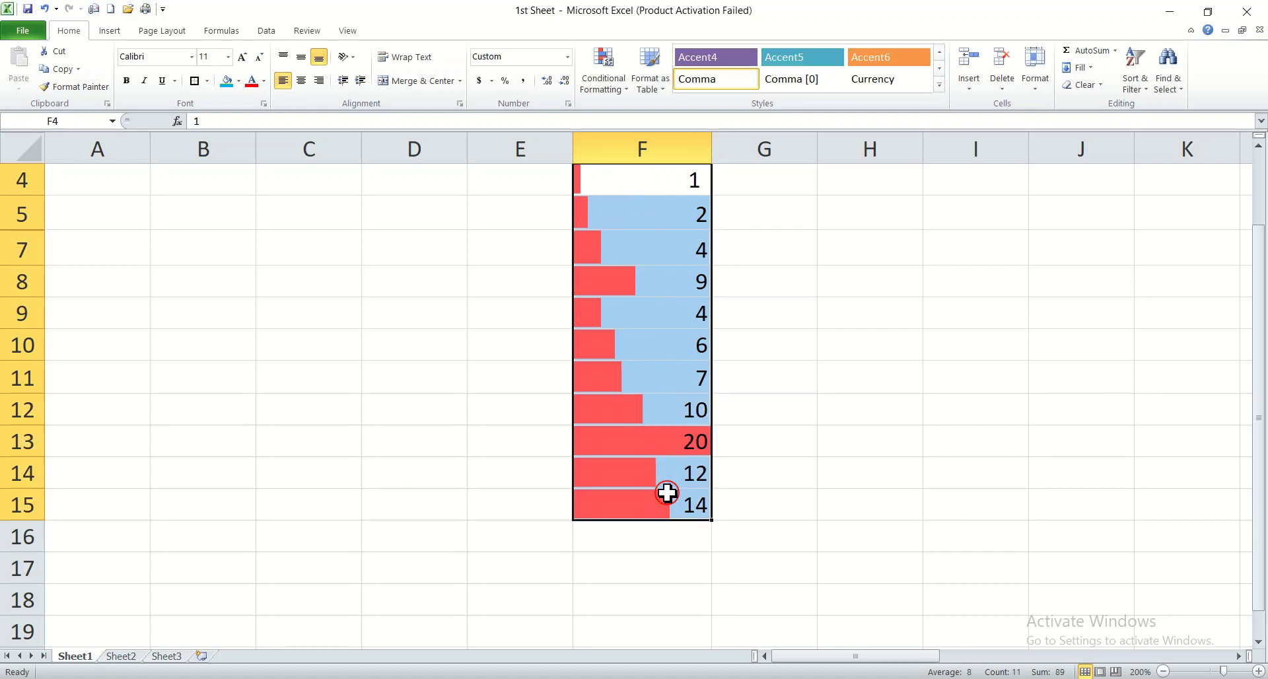
left_click(607, 86)
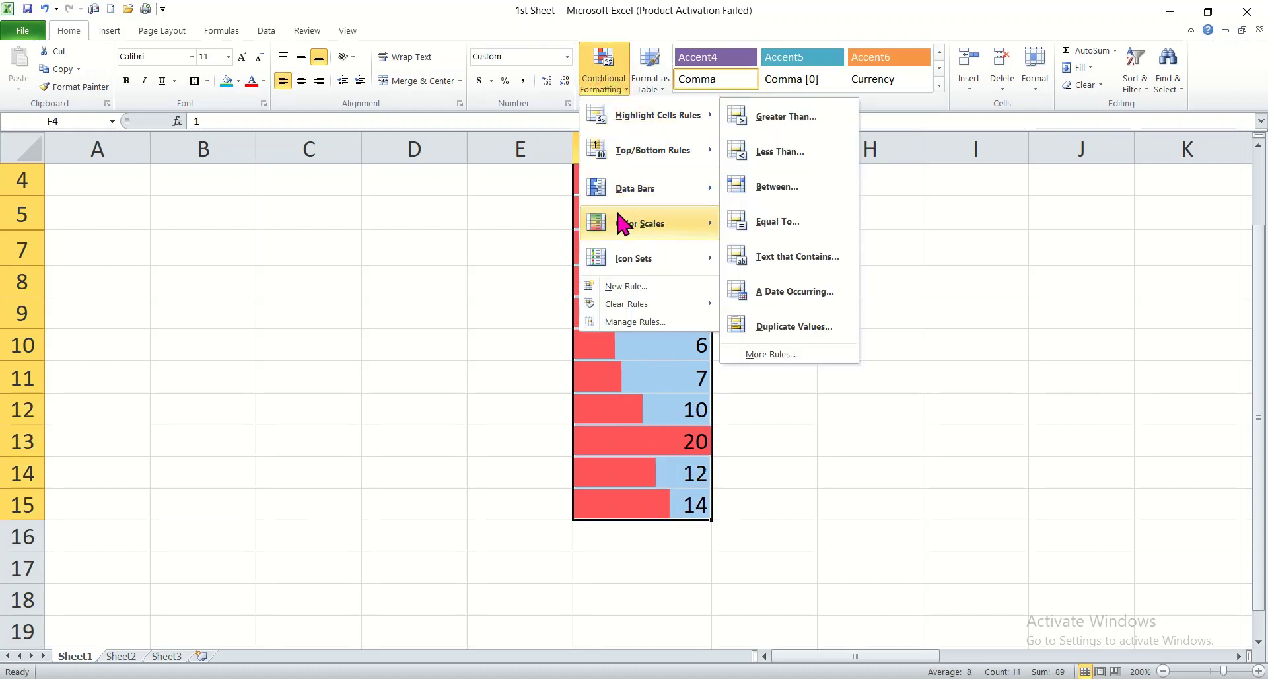
mouse_move(687, 306)
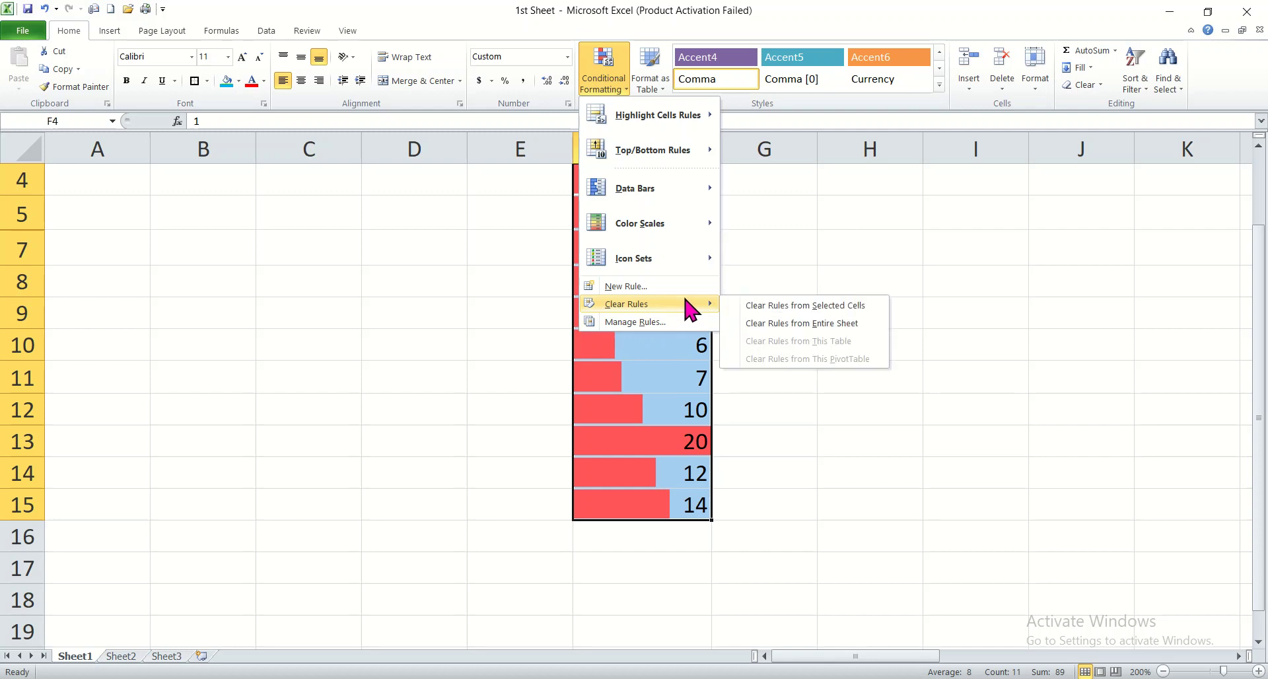
left_click(772, 306)
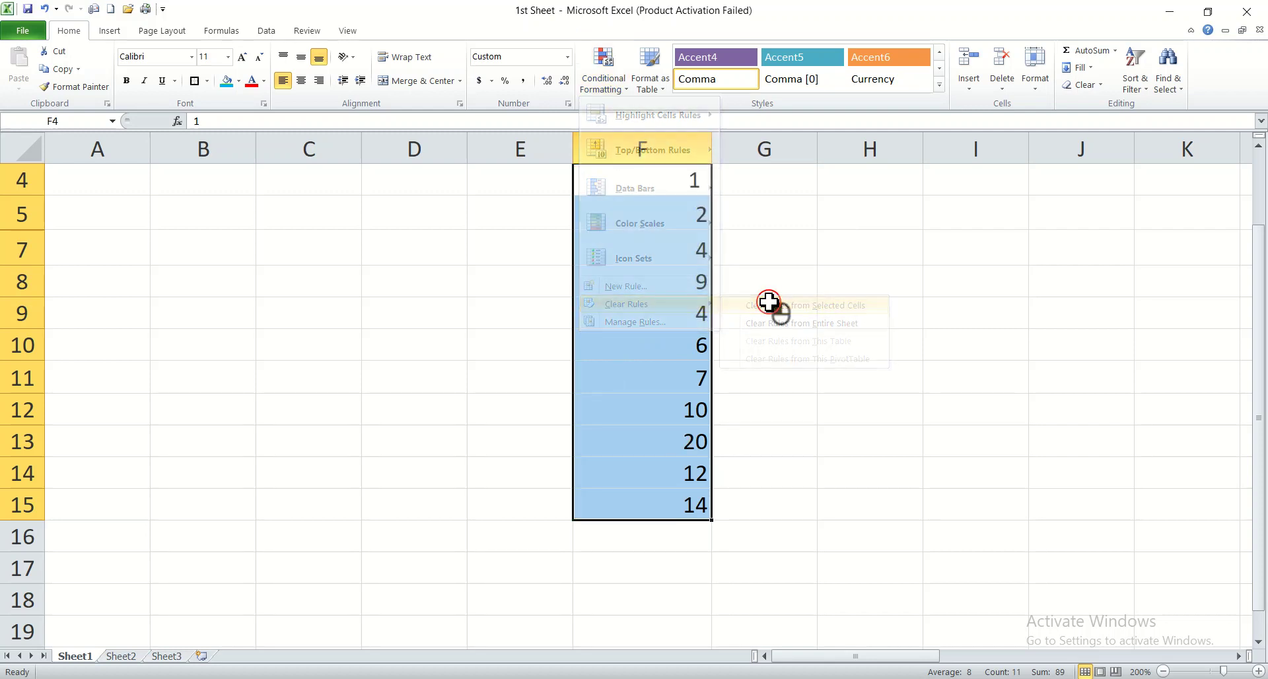
left_click(874, 307)
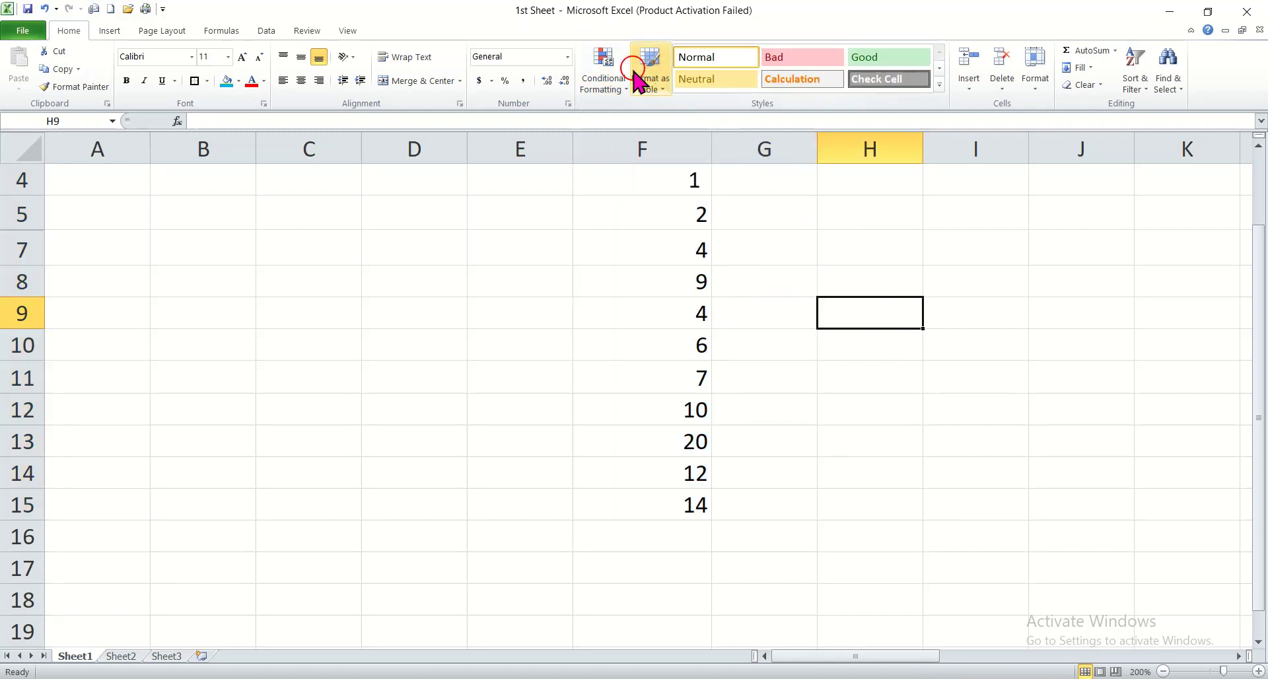
- Apply a two-color scale to F4 through F15, running from white for the lowest value to red for the highest
left_click(606, 79)
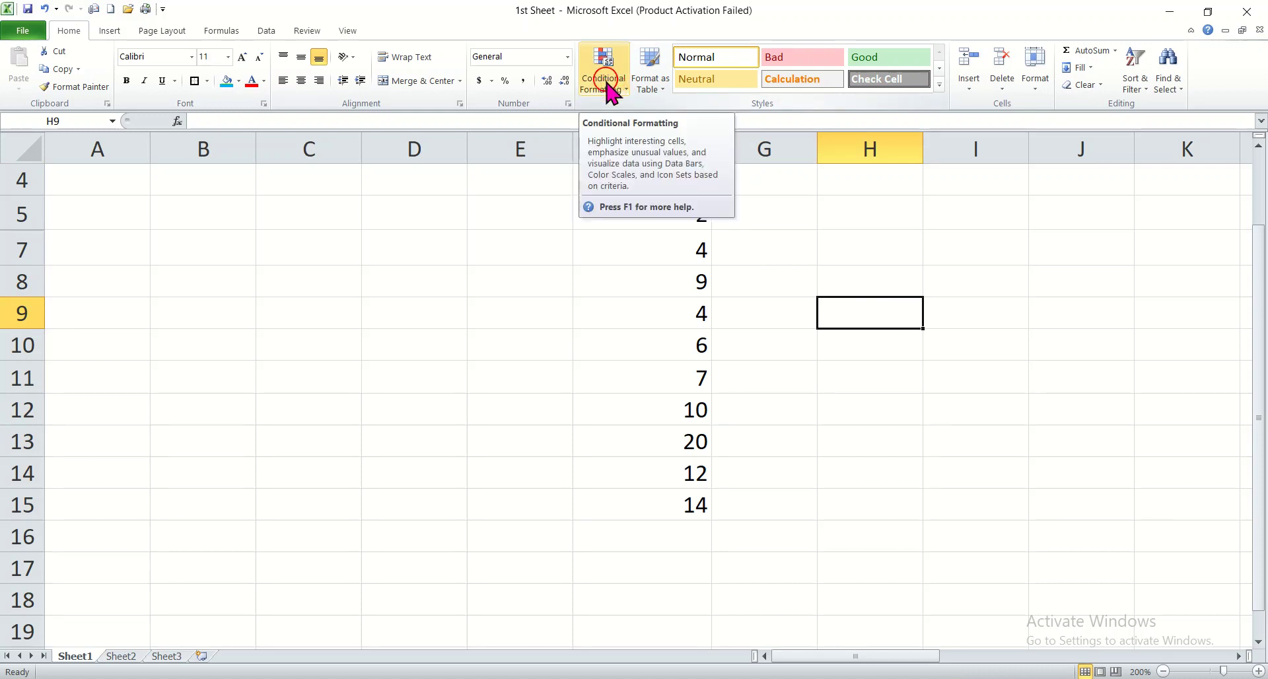
left_click(606, 80)
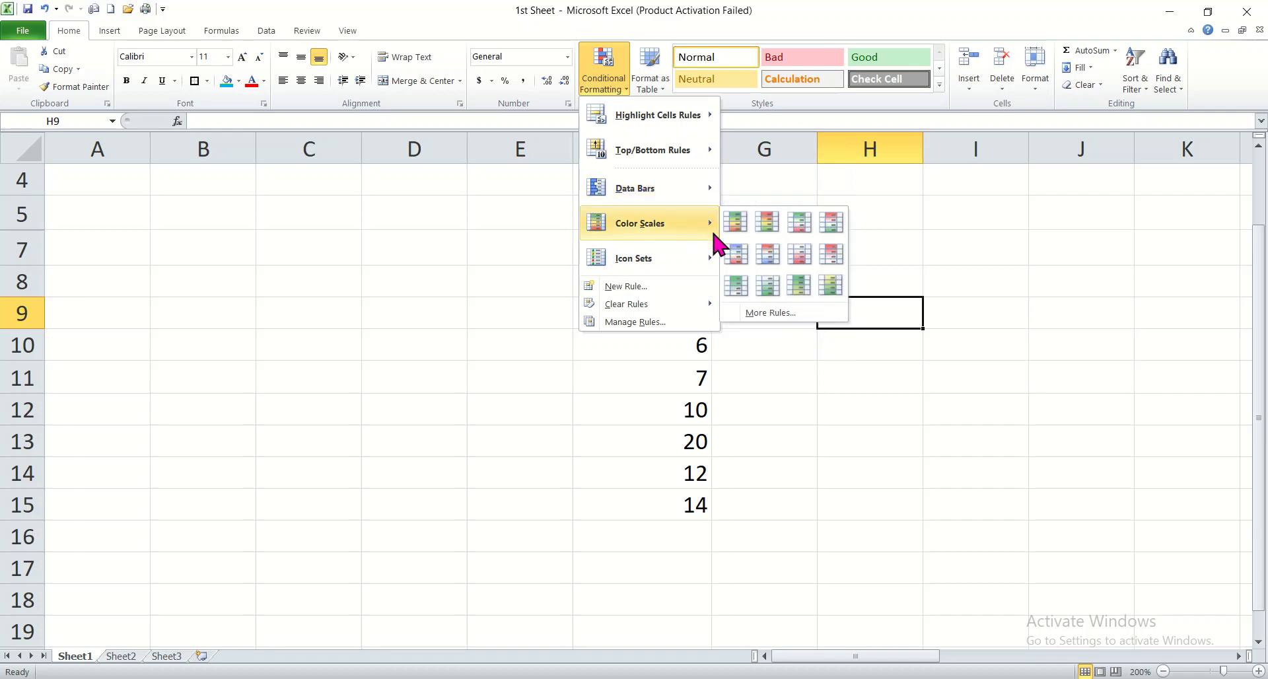
left_click(797, 391)
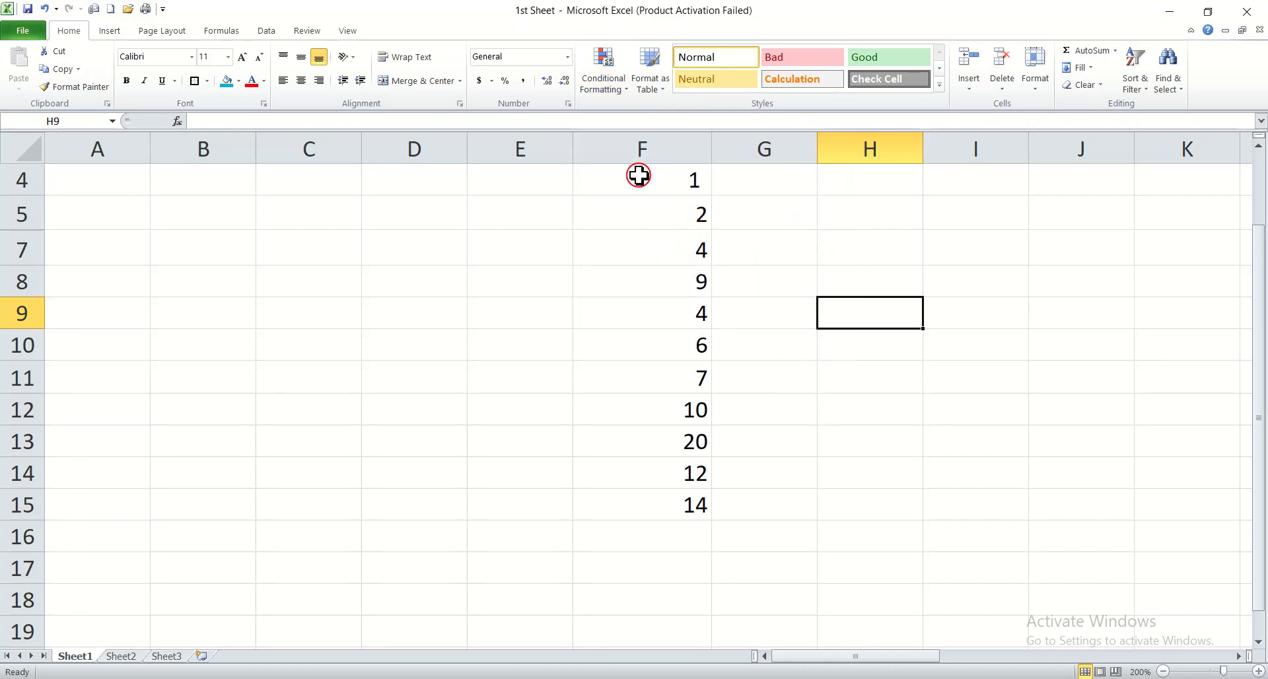
left_click(639, 175)
left_click(812, 278)
left_click(636, 176)
left_click_drag(637, 176, 683, 512)
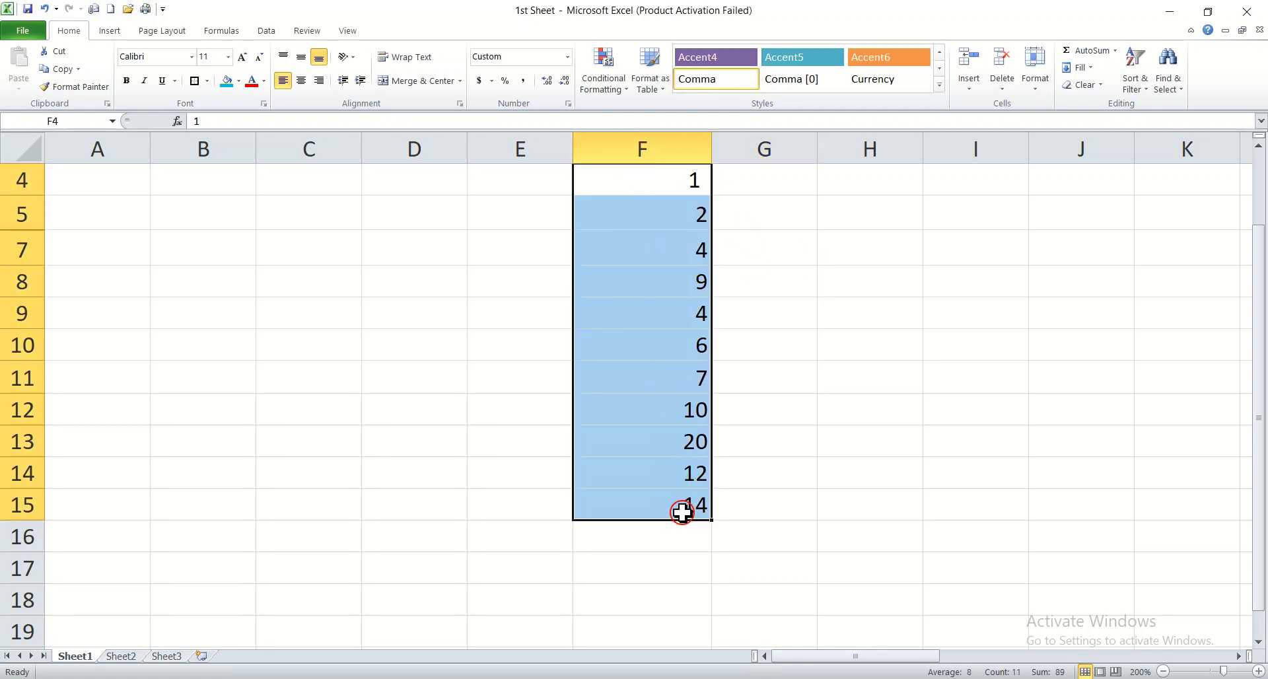
left_click(609, 80)
mouse_move(670, 216)
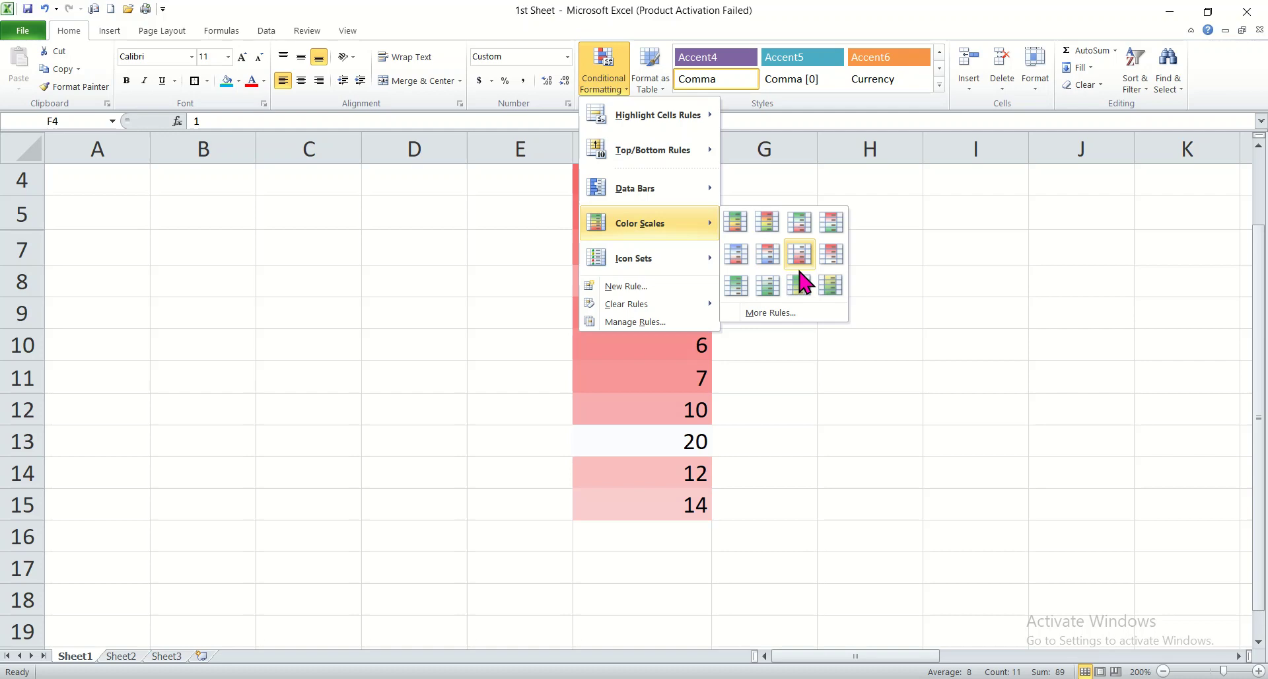
left_click(833, 256)
left_click(908, 372)
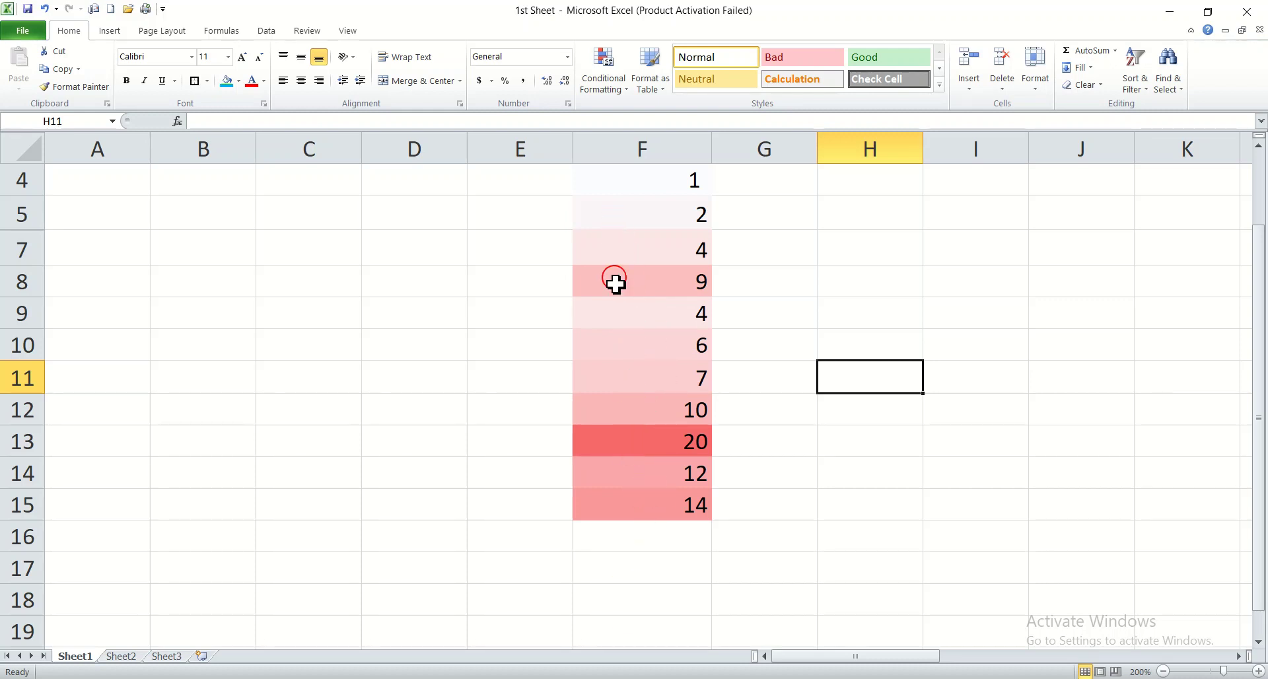
- Undo the color scale on F4 through F15 and deselect the range
double_click(611, 181)
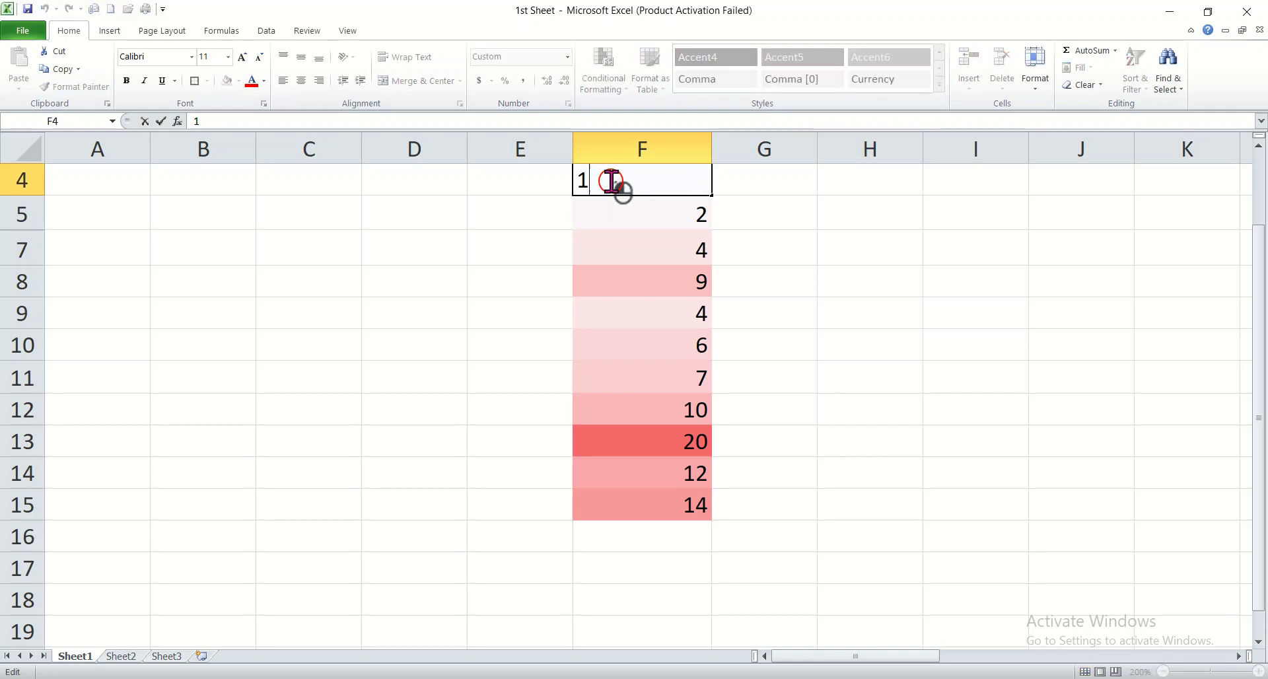
left_click(906, 320)
key("ctrl+z")
key("ctrl+z")
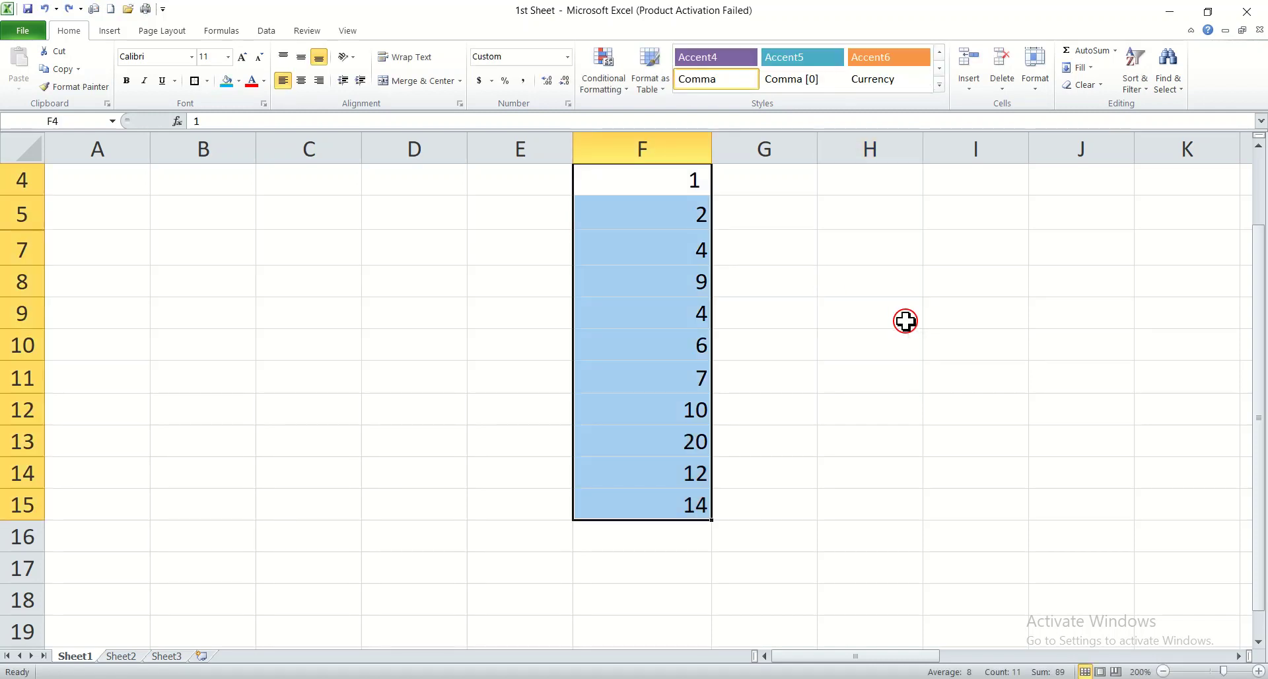
left_click(906, 321)
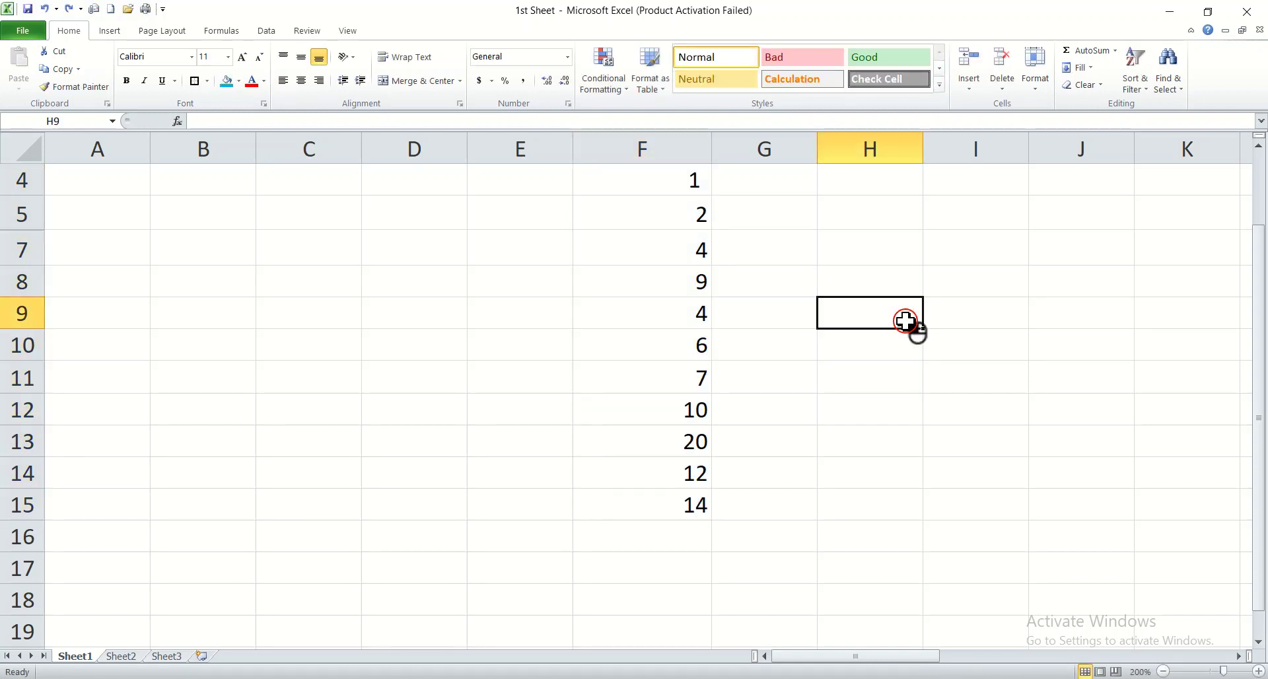
left_click(612, 93)
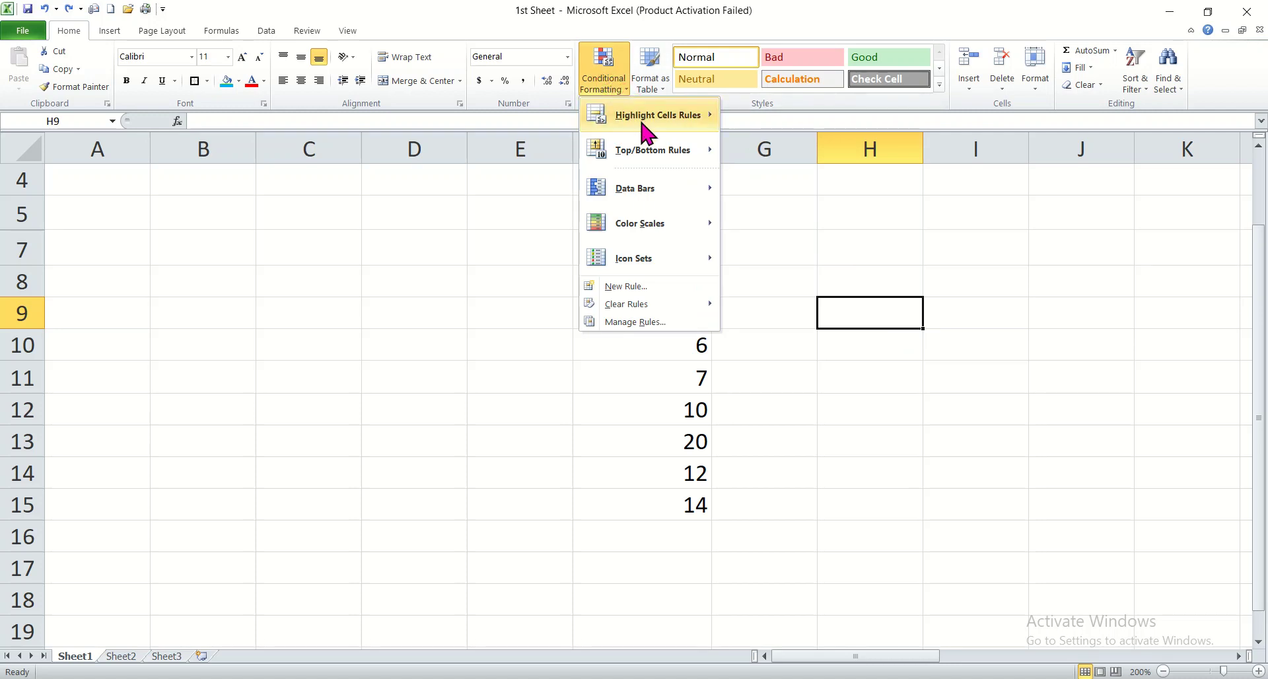
mouse_move(696, 236)
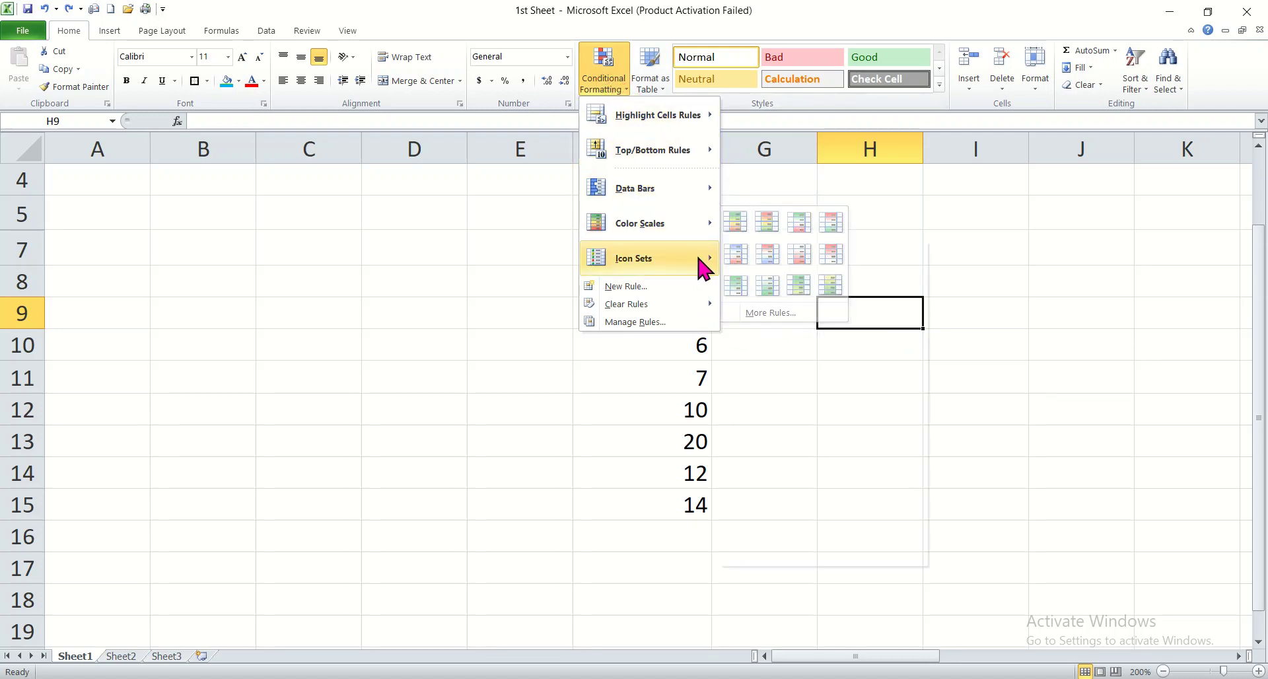
mouse_move(699, 259)
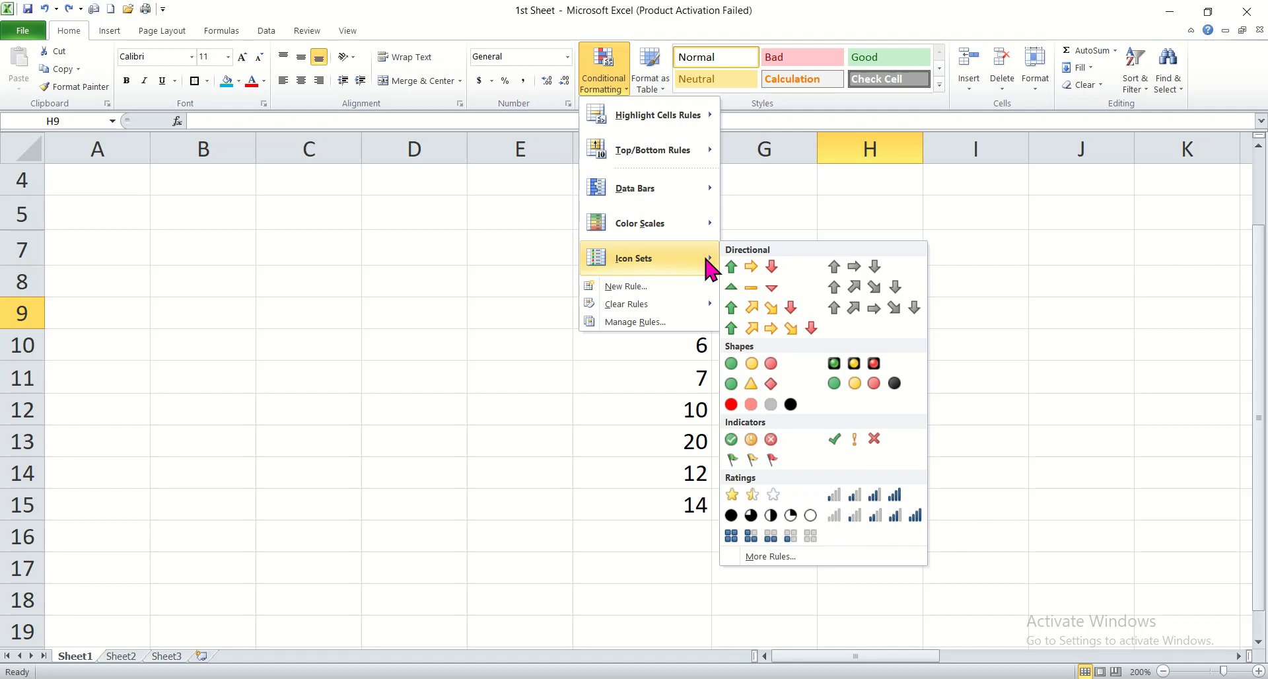
left_click(1138, 412)
- Apply the four-level blue signal-bar ratings icon set to cells F4 through F15 and deselect the range
left_click_drag(656, 175, 710, 509)
left_click(597, 77)
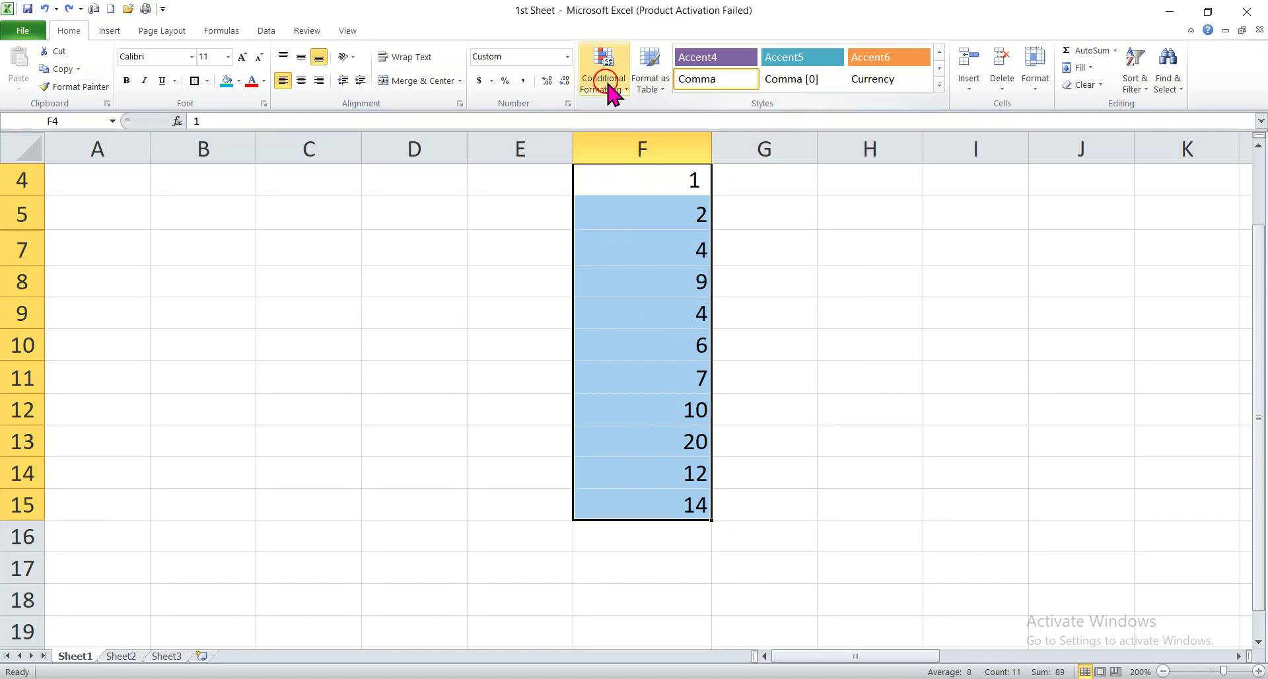
left_click(700, 279)
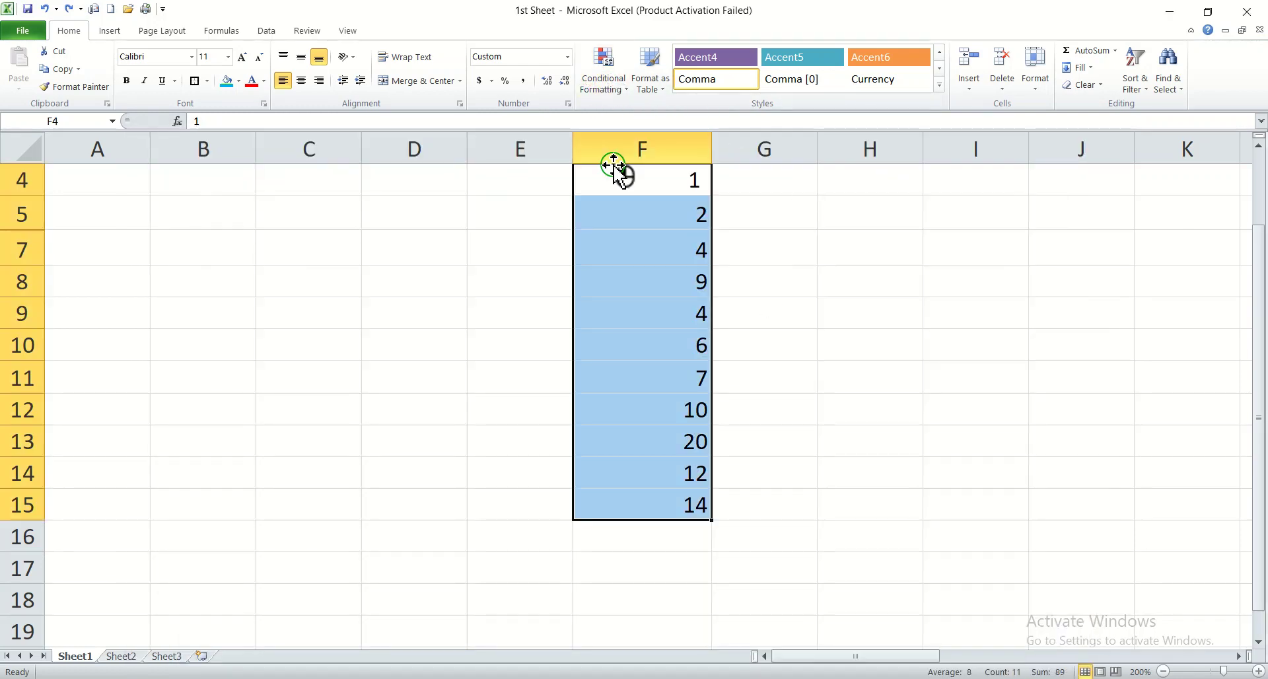
left_click(605, 86)
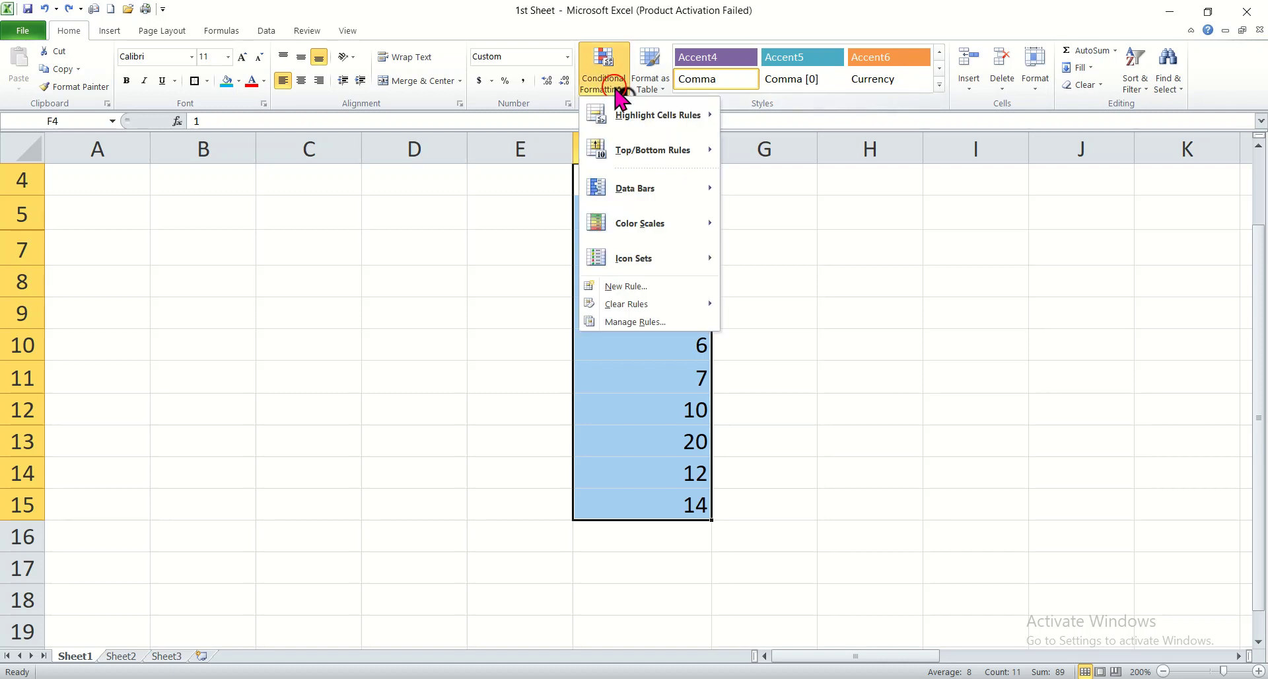
mouse_move(644, 259)
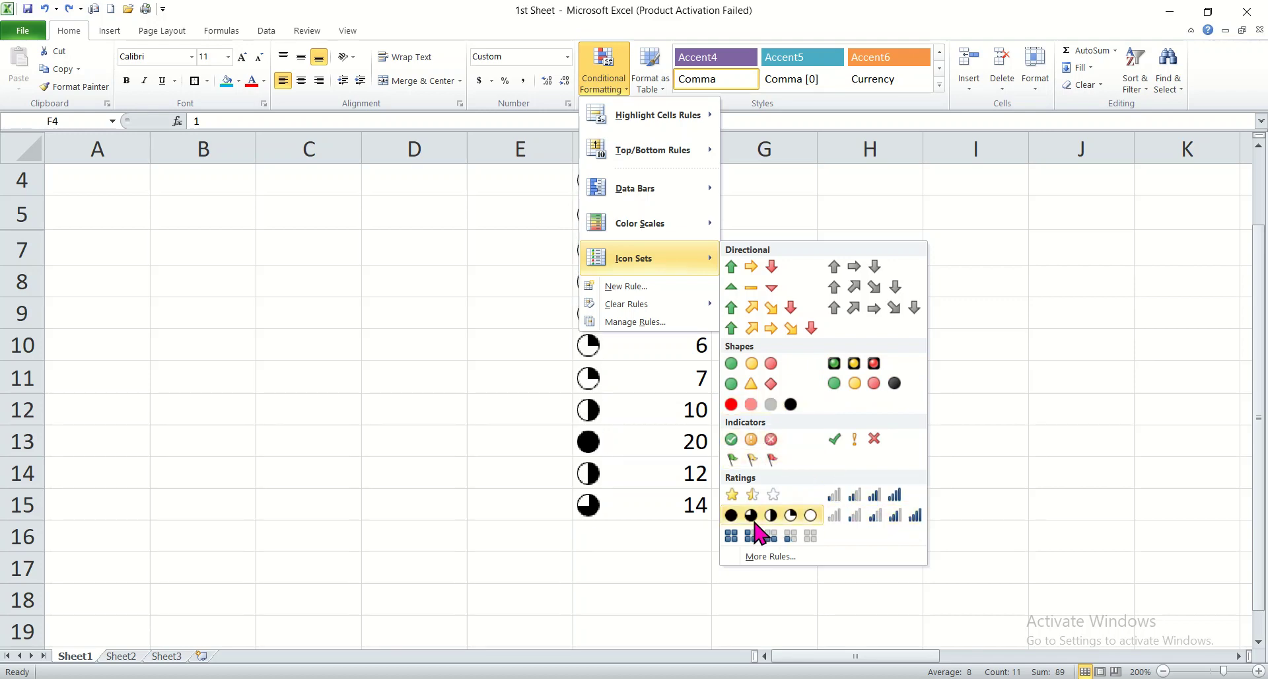
left_click(859, 516)
left_click(976, 444)
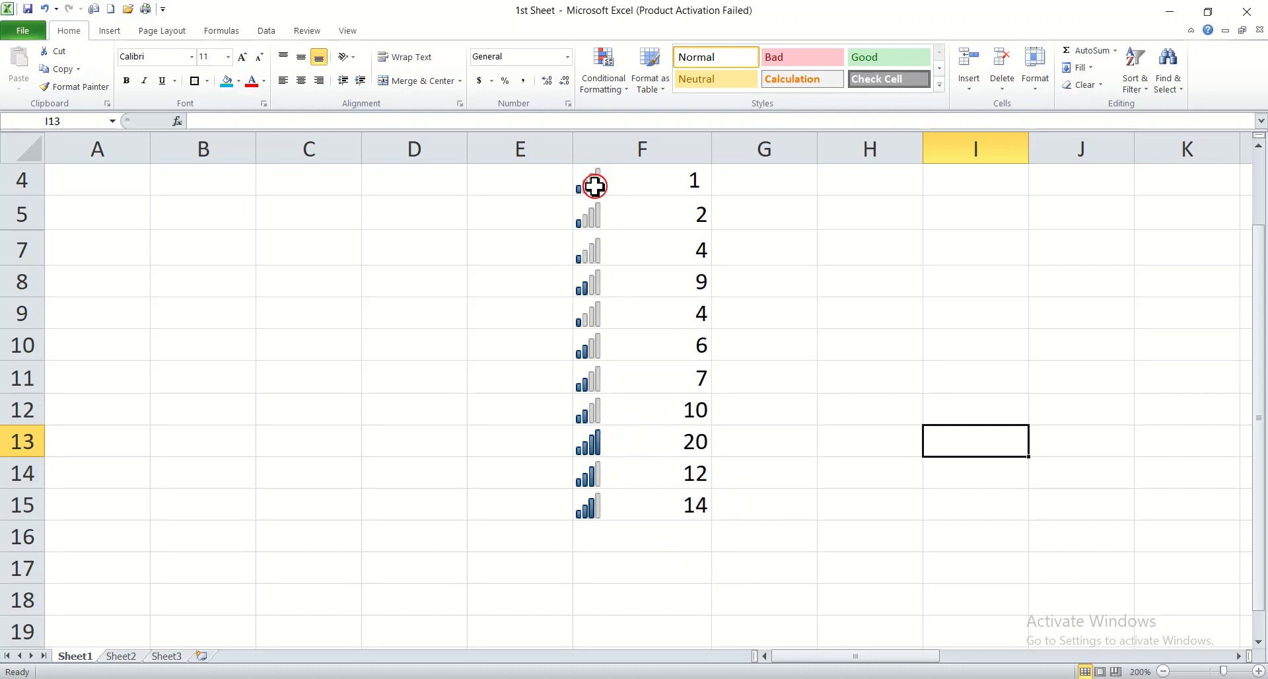
left_click(609, 78)
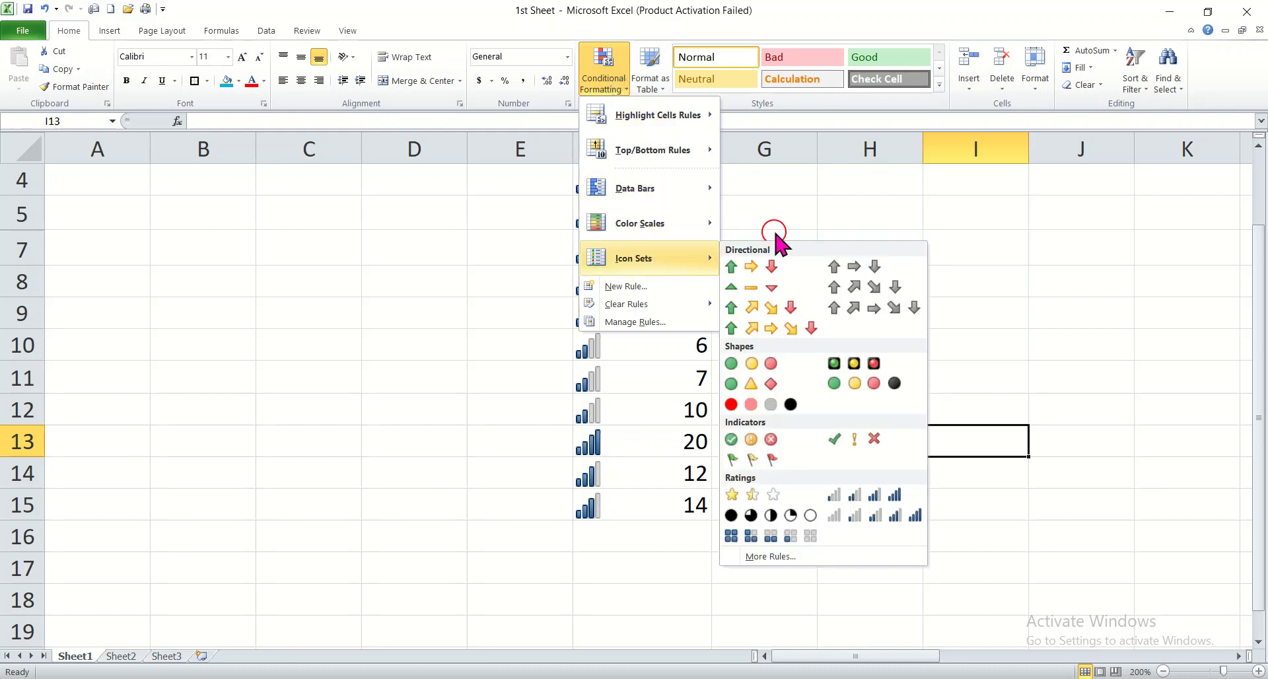
left_click(999, 311)
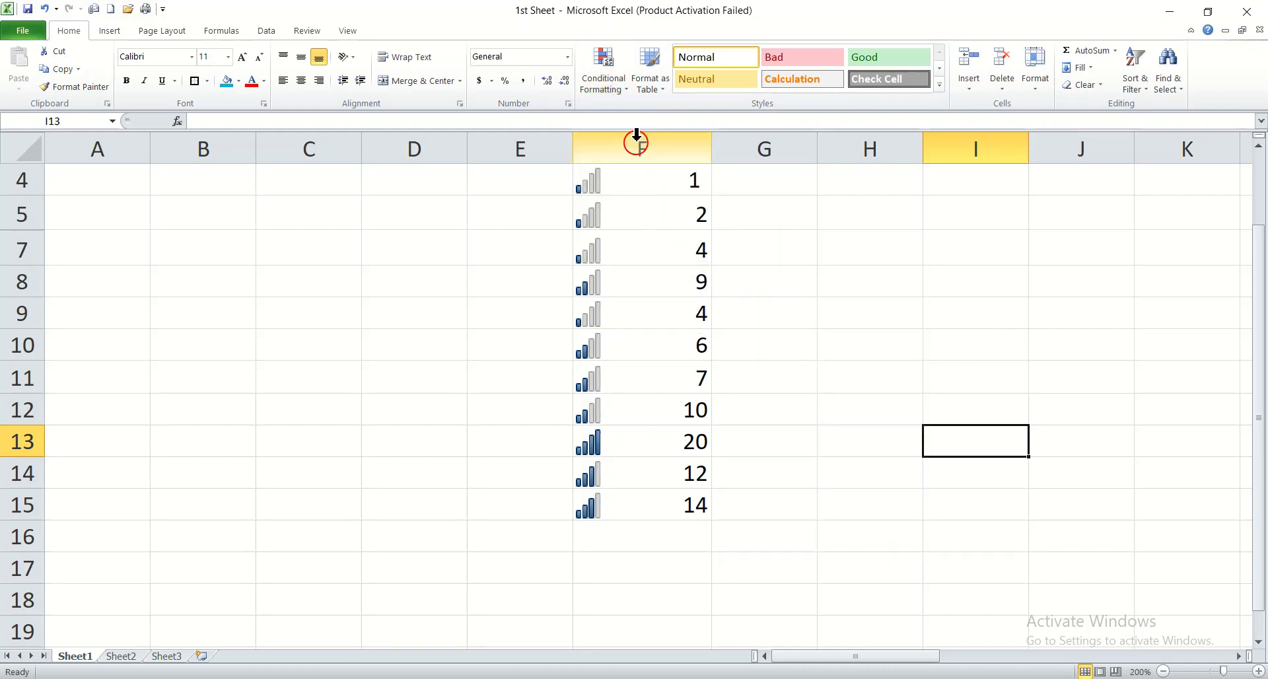
left_click_drag(622, 174, 685, 502)
left_click(685, 504)
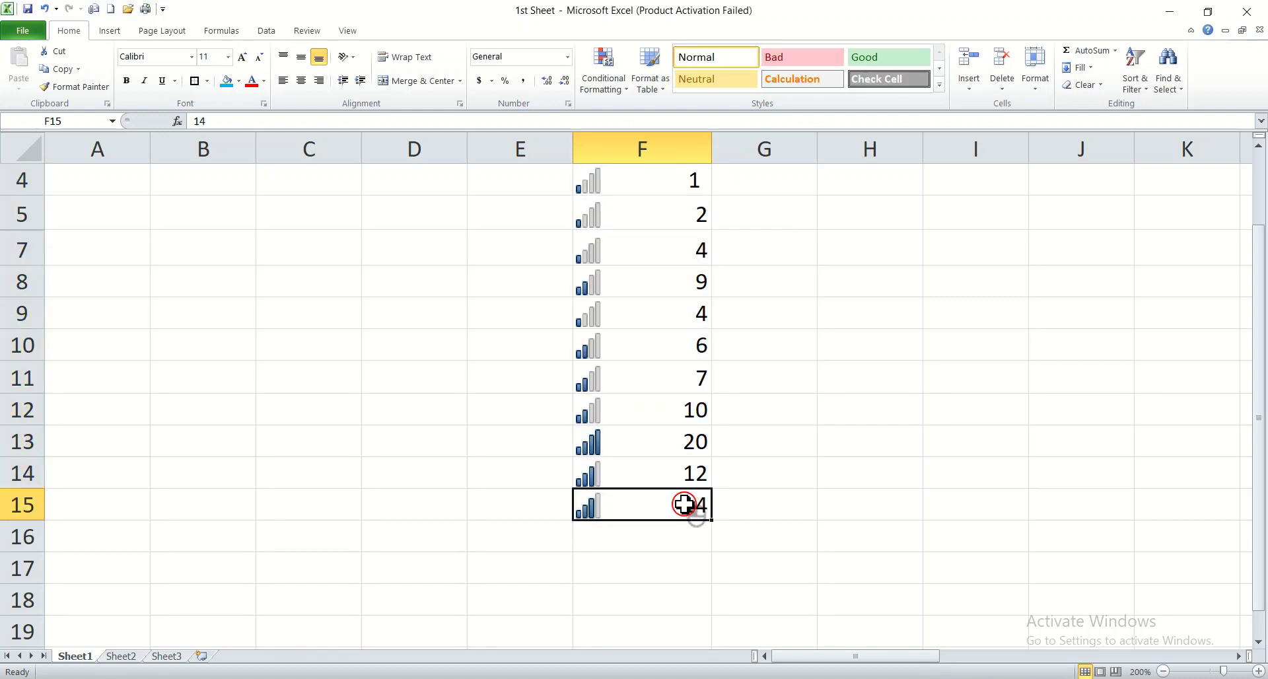
left_click_drag(625, 185, 701, 516)
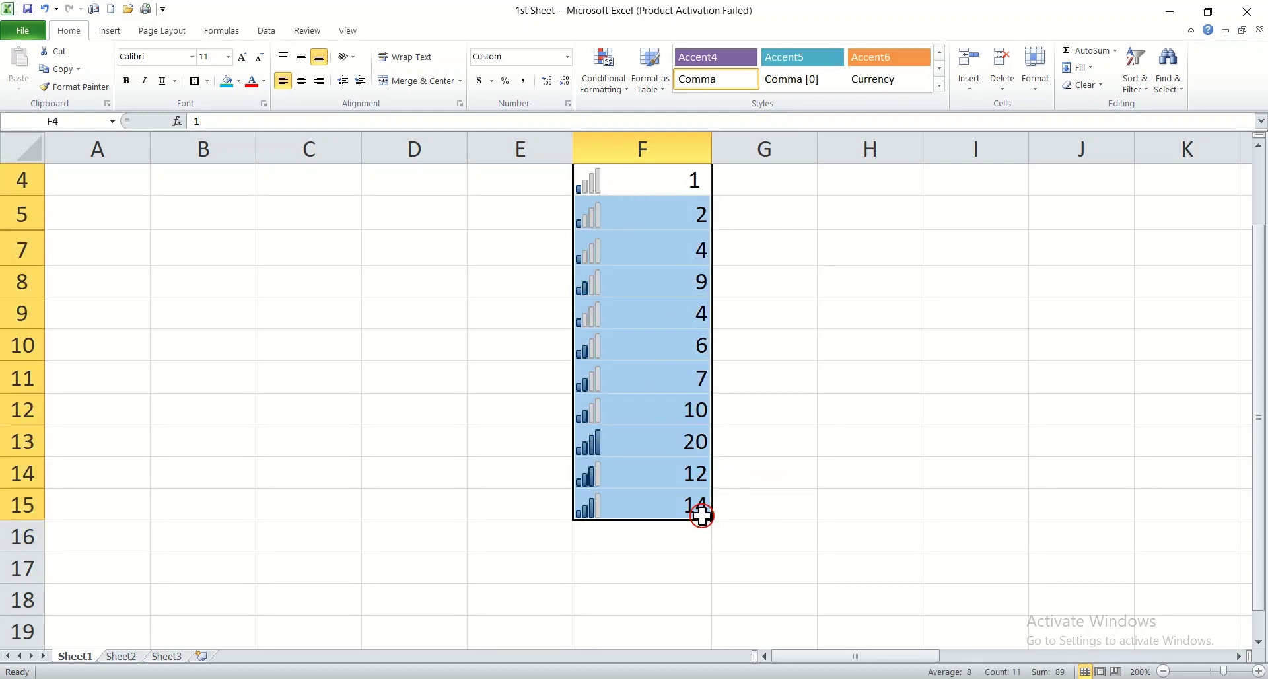
left_click(765, 496)
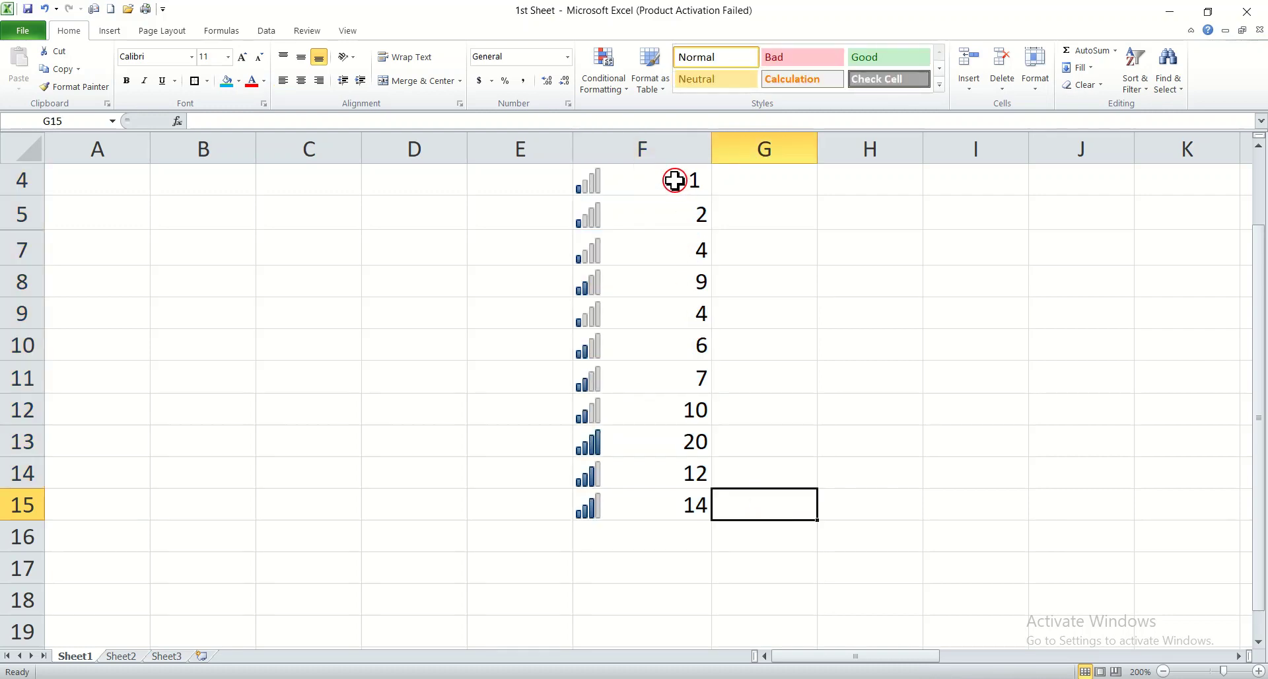
left_click_drag(669, 179, 663, 512)
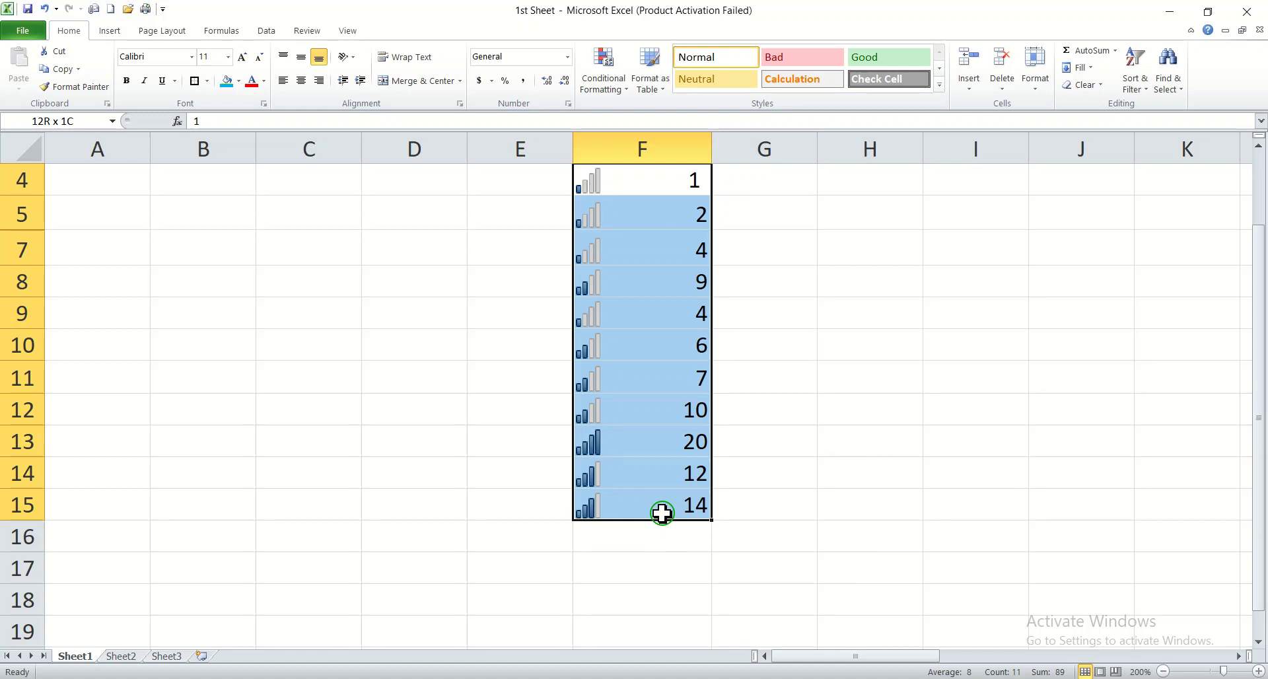
mouse_move(685, 511)
left_mouse_down()
mouse_move(735, 533)
mouse_move(711, 481)
mouse_move(686, 499)
left_mouse_up()
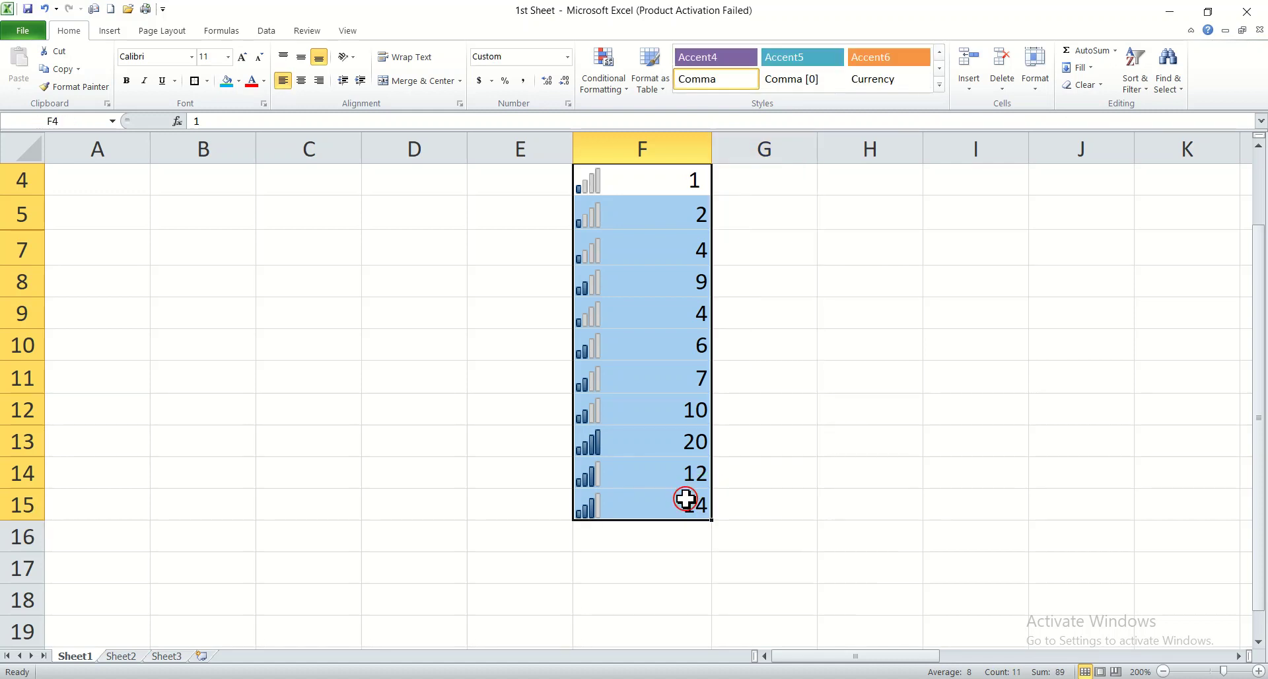
- Undo the icon set formatting on F4 through F15, leaving no data bars applied, and deselect the range
left_click(860, 480)
key("ctrl+z")
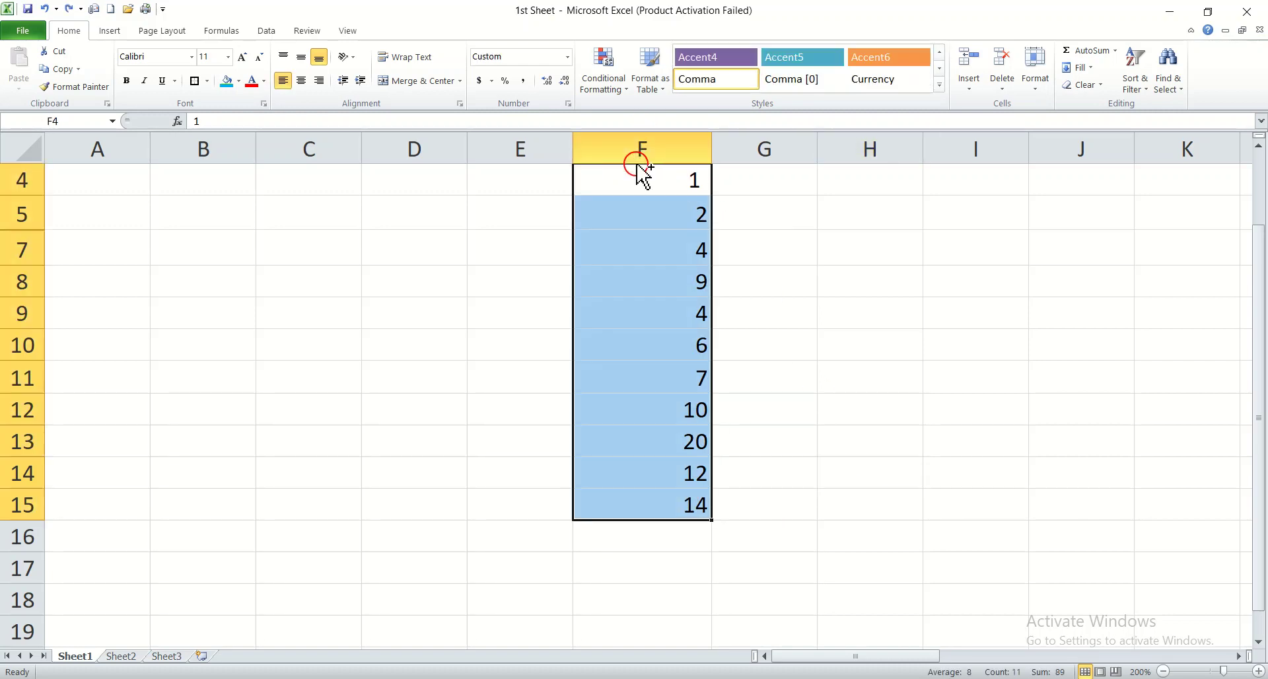
key("ctrl+y")
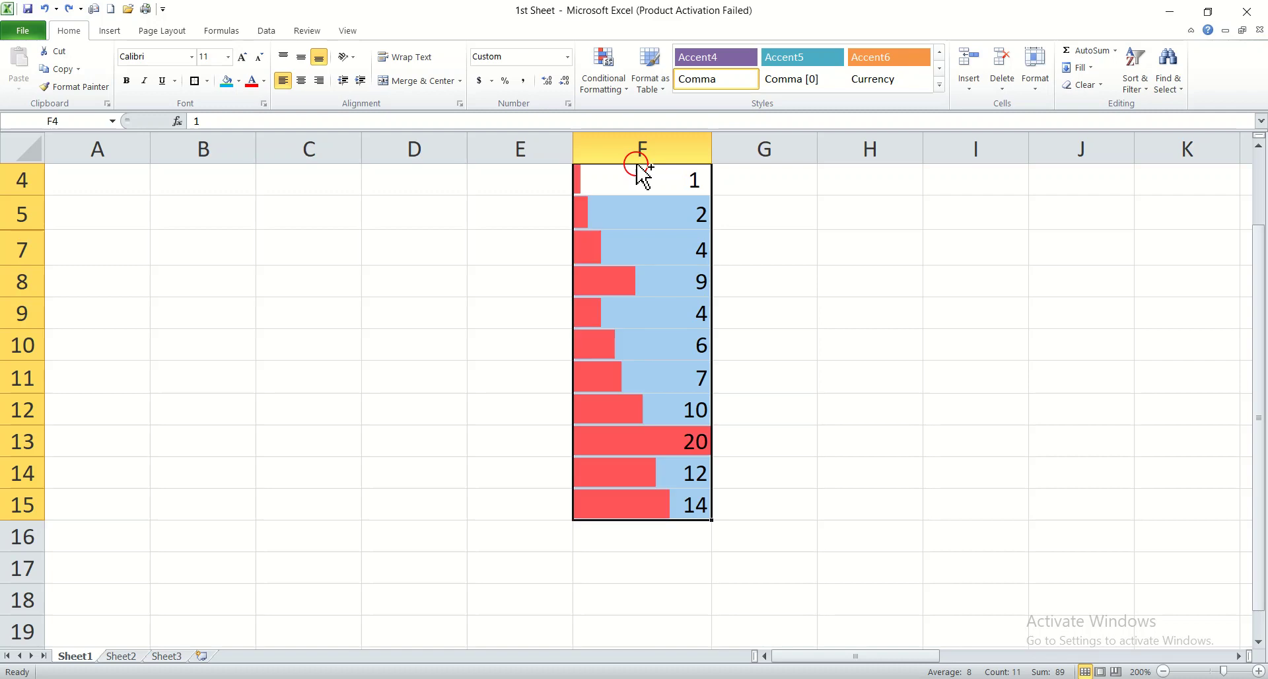
key("ctrl+z")
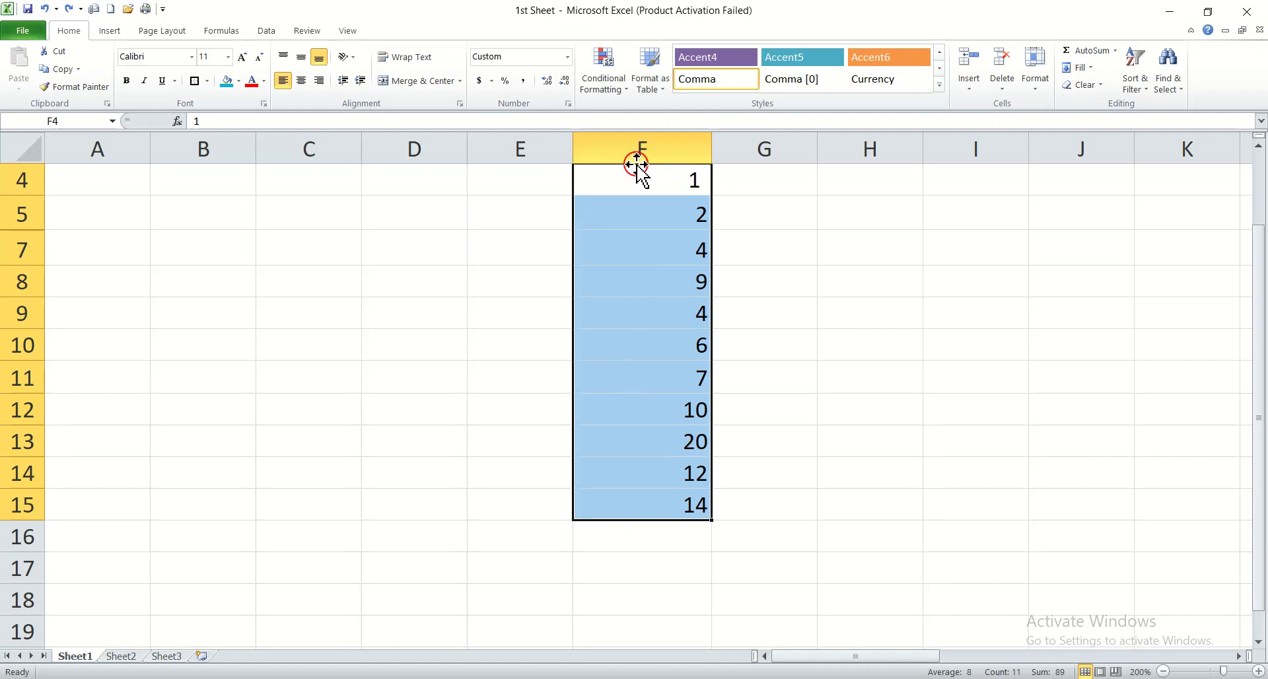
double_click(838, 322)
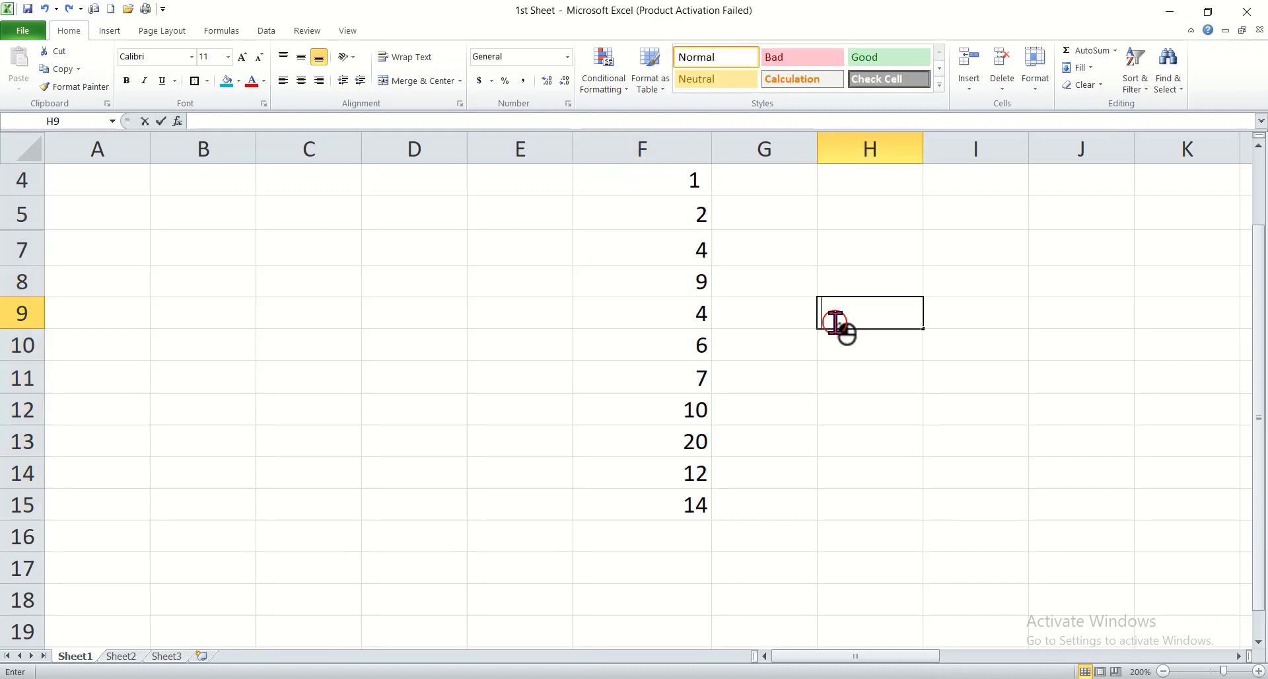
left_click(680, 389)
left_click_drag(627, 178, 697, 497)
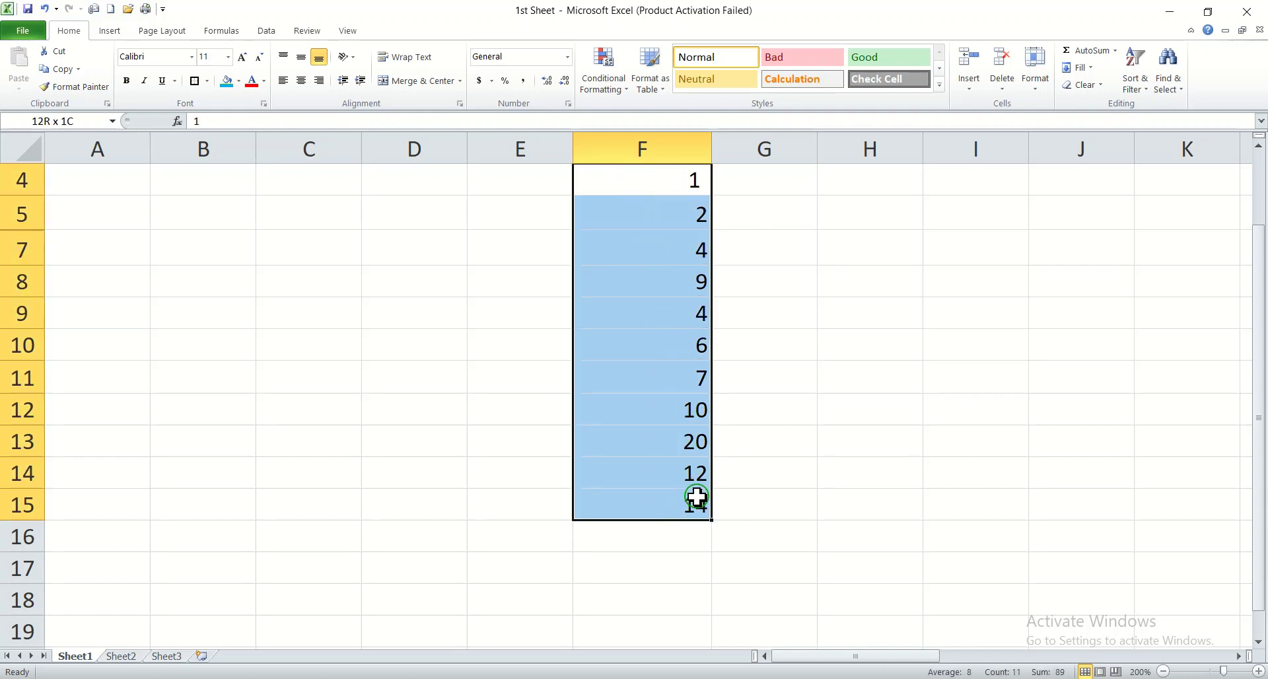
left_click(835, 418)
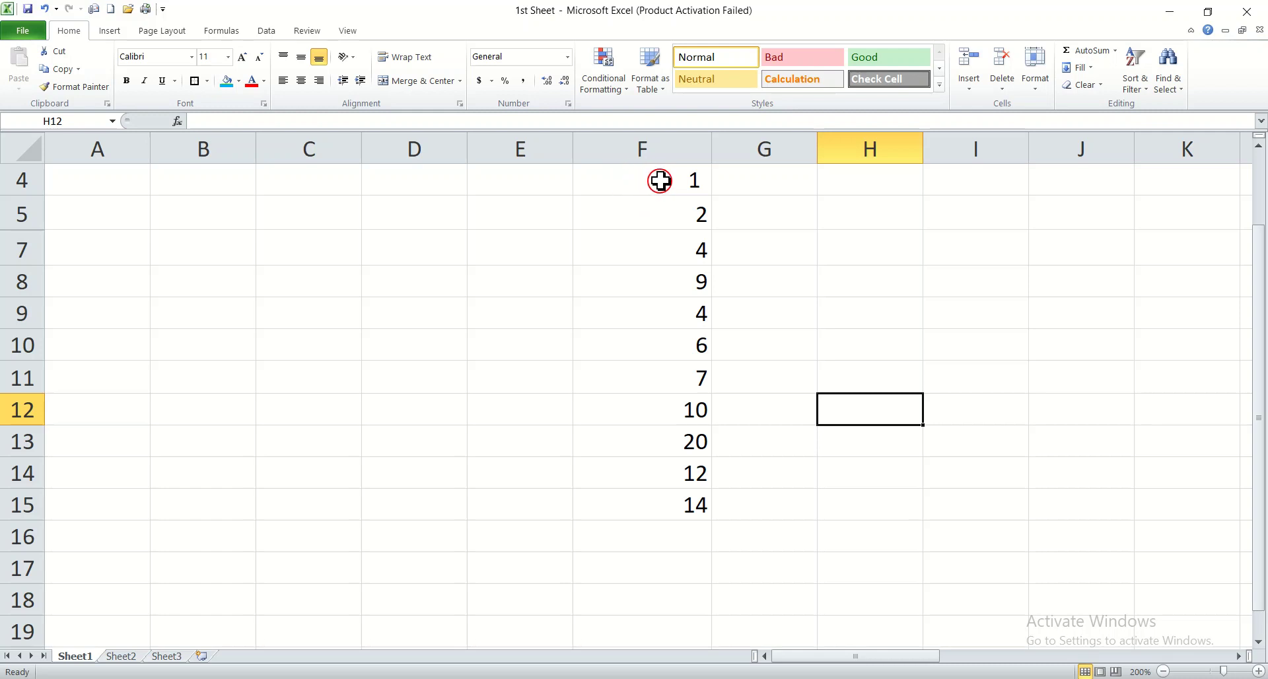
left_click_drag(660, 180, 693, 410)
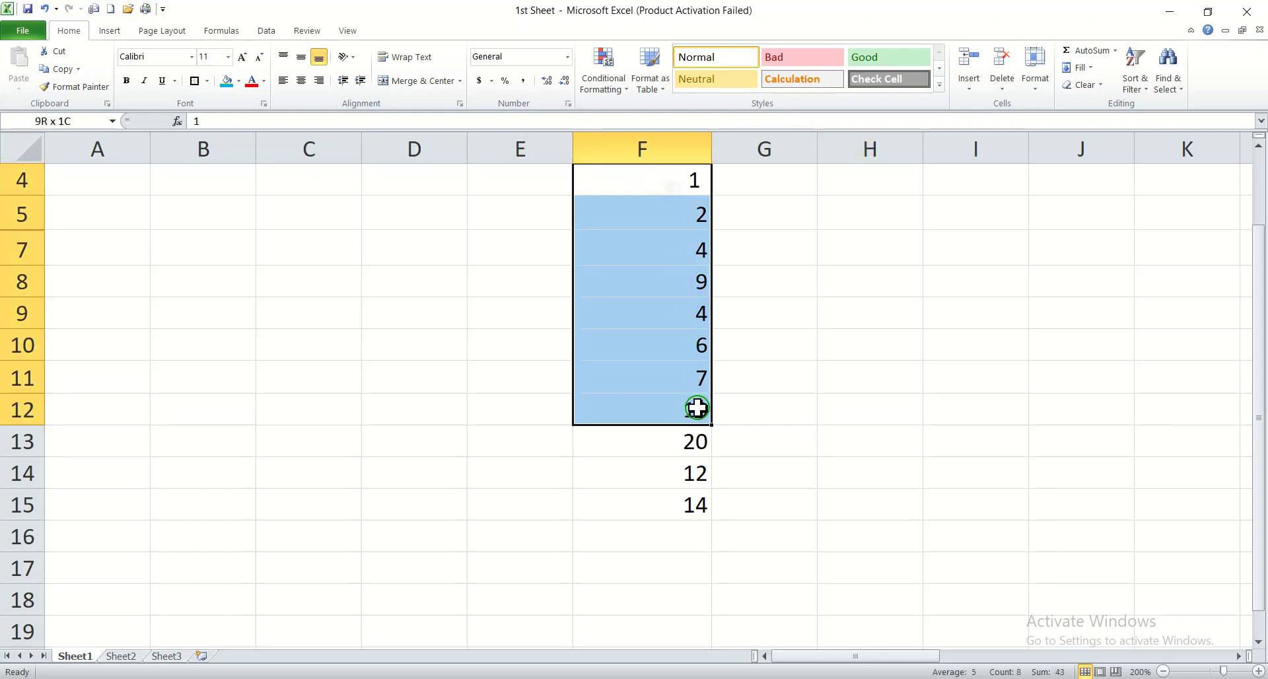
left_click(772, 375)
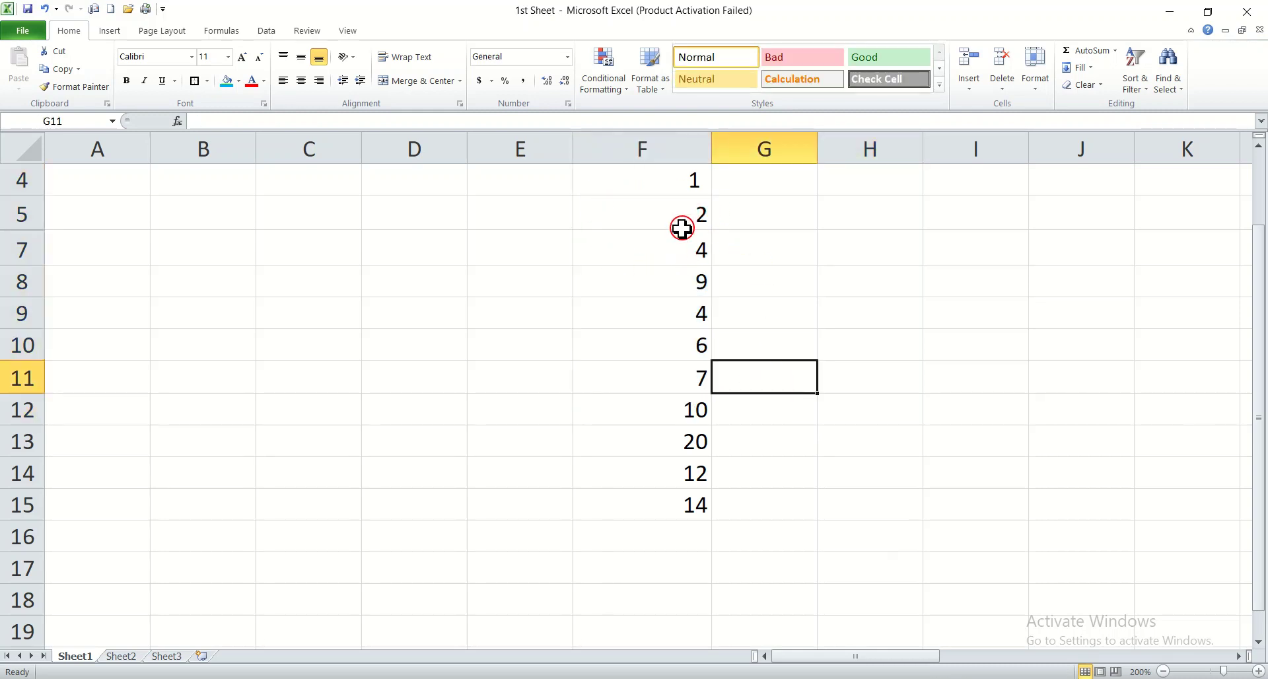
left_click(568, 103)
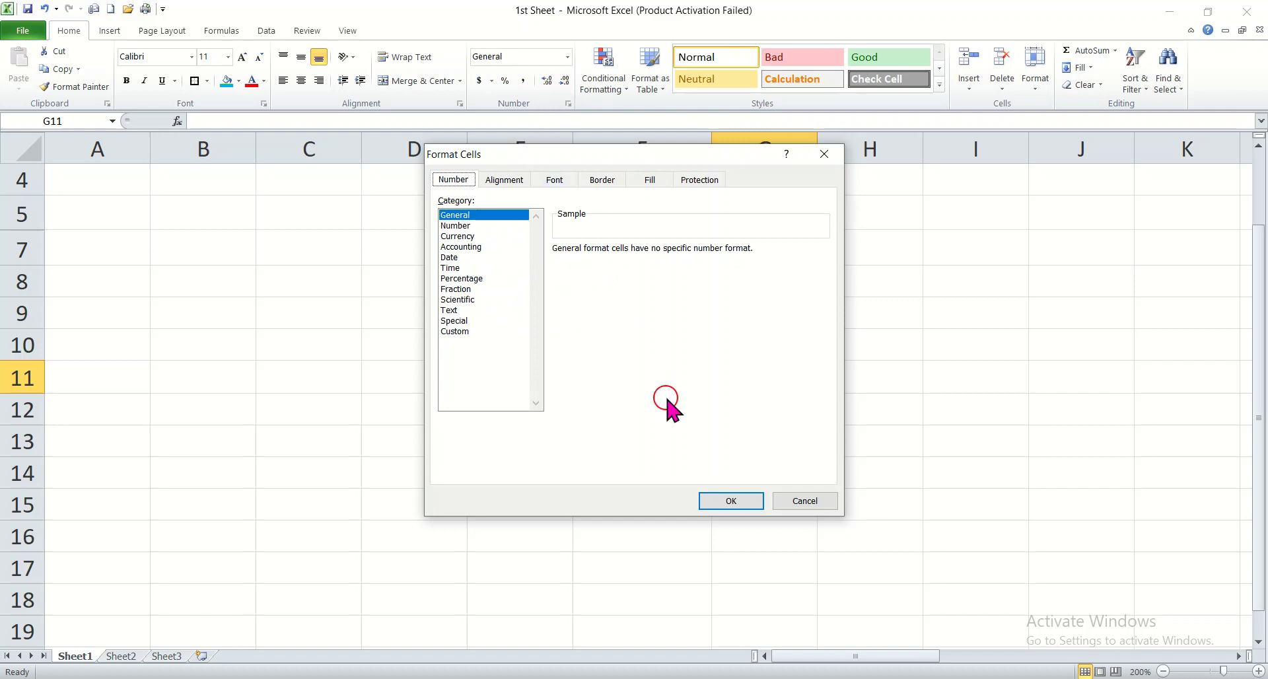
left_click(732, 500)
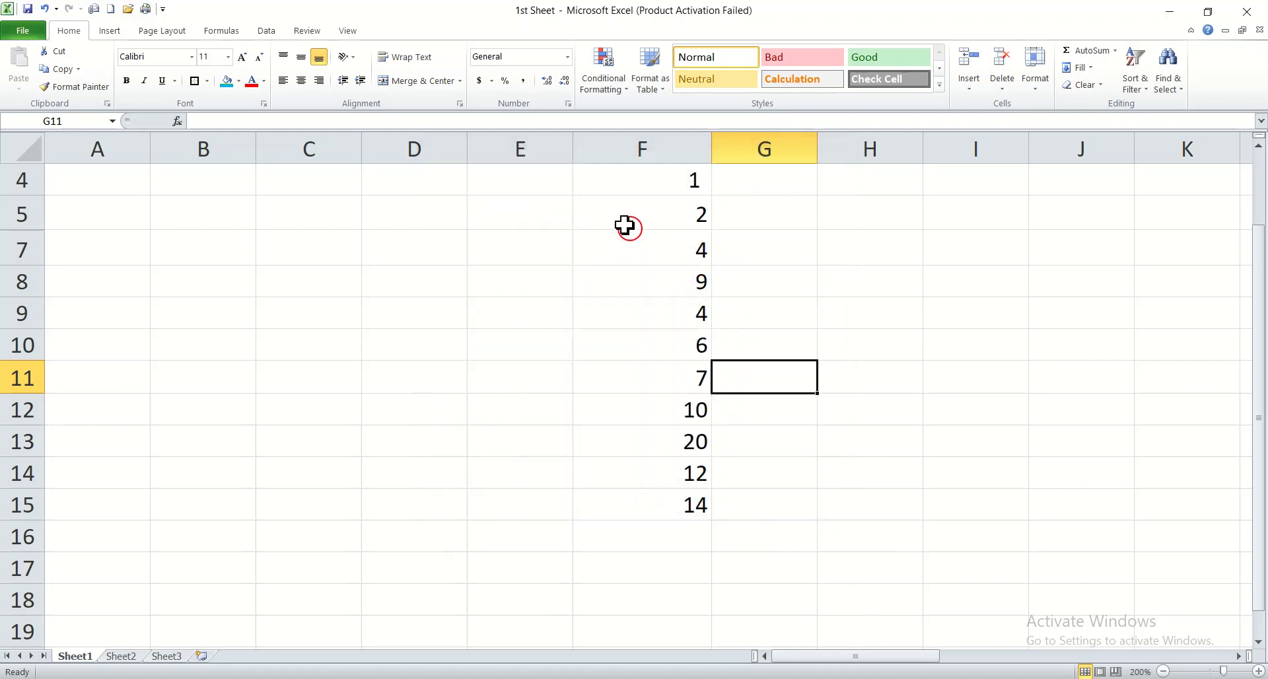